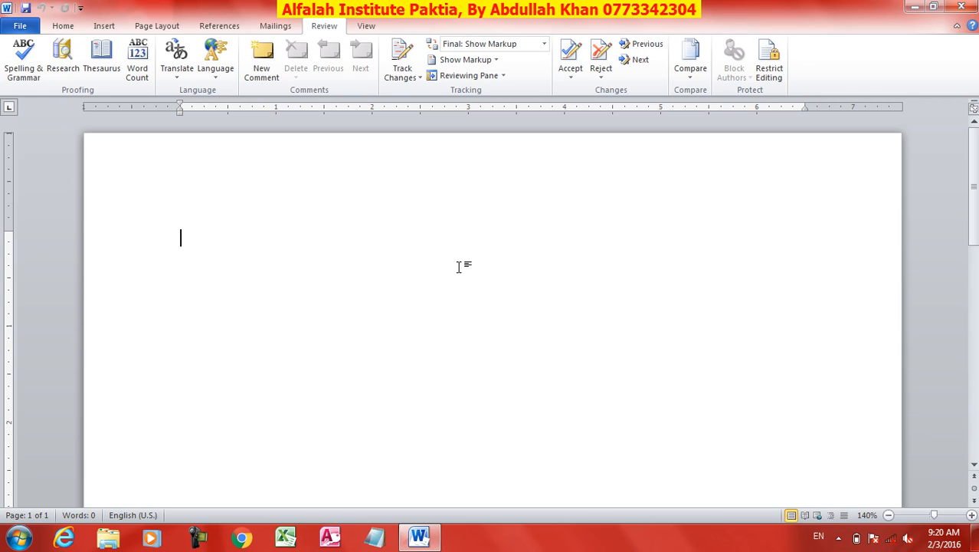
Step: Enter the misspelled word "Eeting" on the first line and the sentence "He go to school." on the second
type("eet")
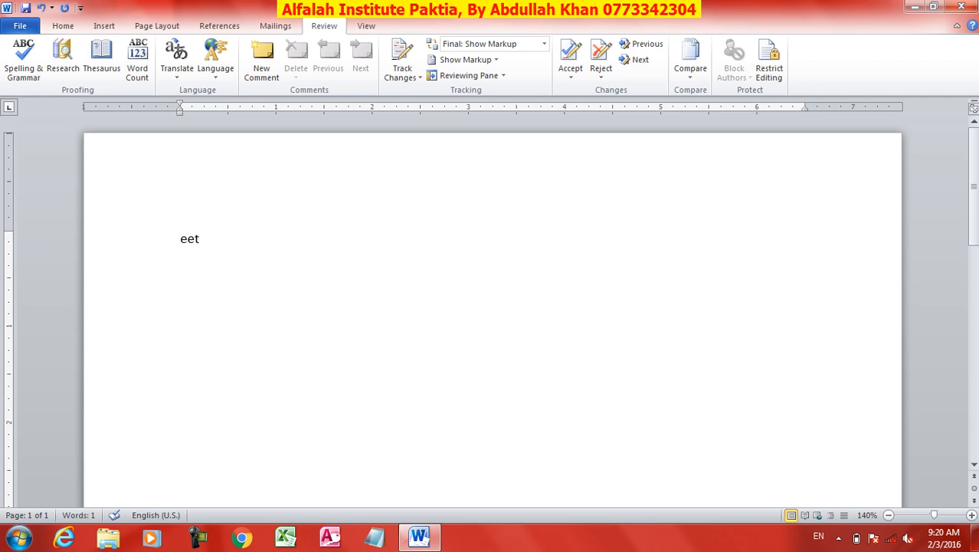
type("ing")
key("Return")
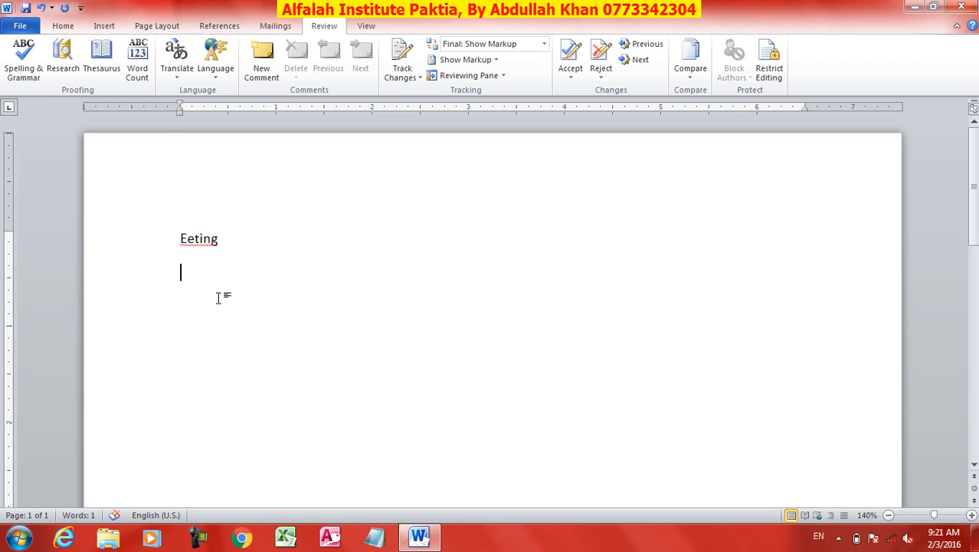
type("He go to school.")
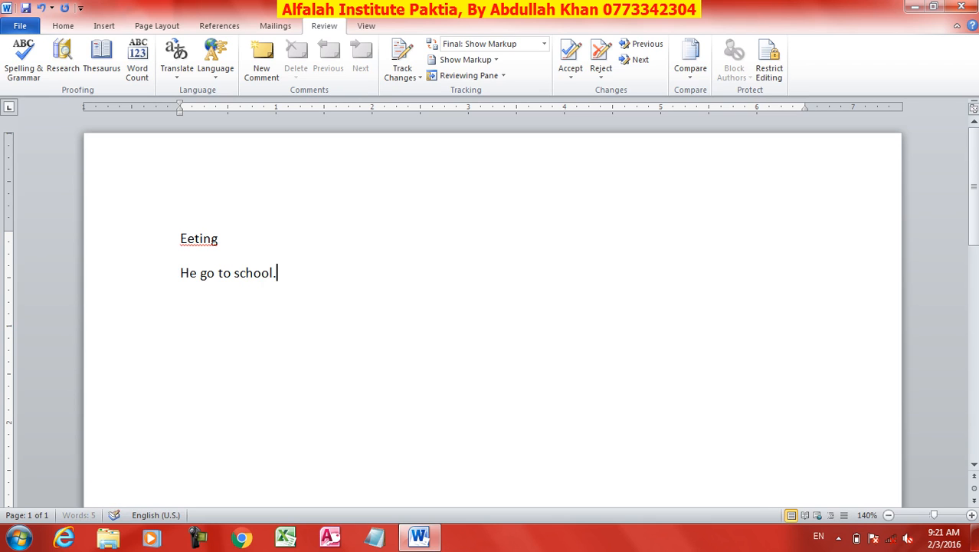
key("Return")
scroll(227, 307, "up", 3, "ctrl")
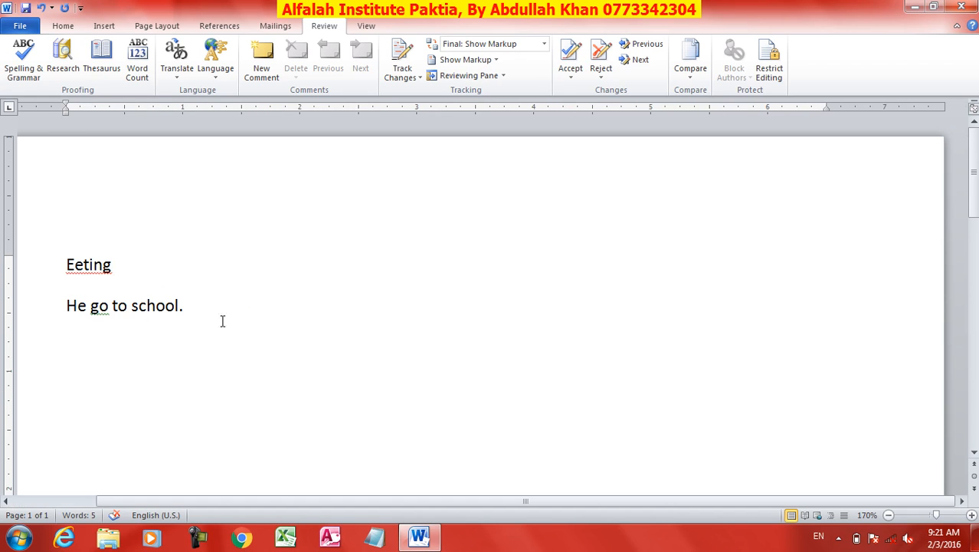
Step: Run the spelling and grammar check, add an AutoCorrect entry replacing "Eeting" with "Eating", and close the check
left_click(26, 67)
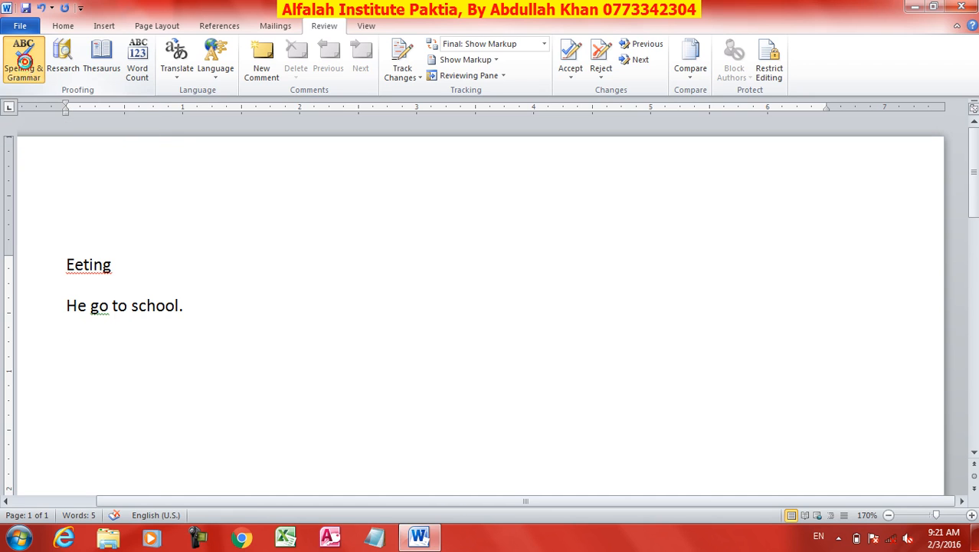
left_click_drag(420, 146, 501, 112)
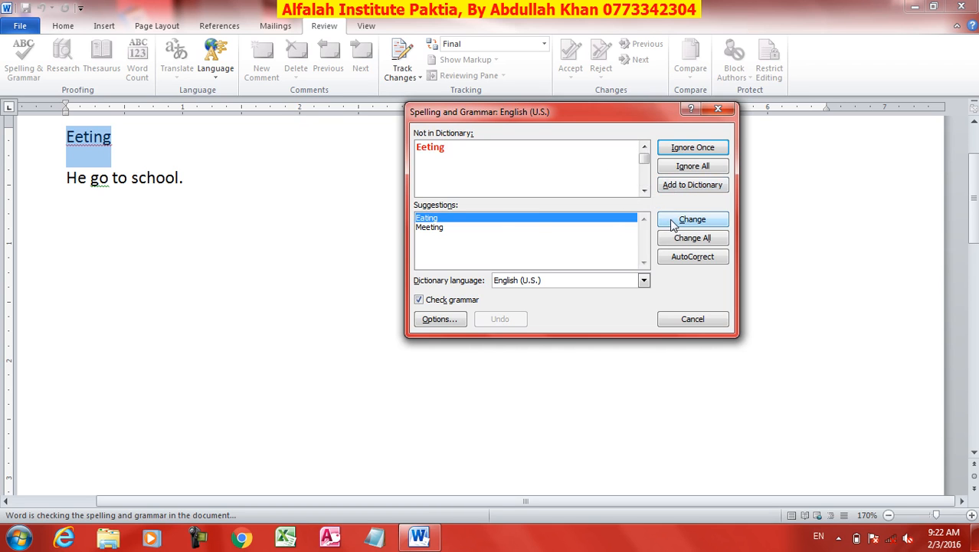
left_click(434, 226)
left_click(432, 218)
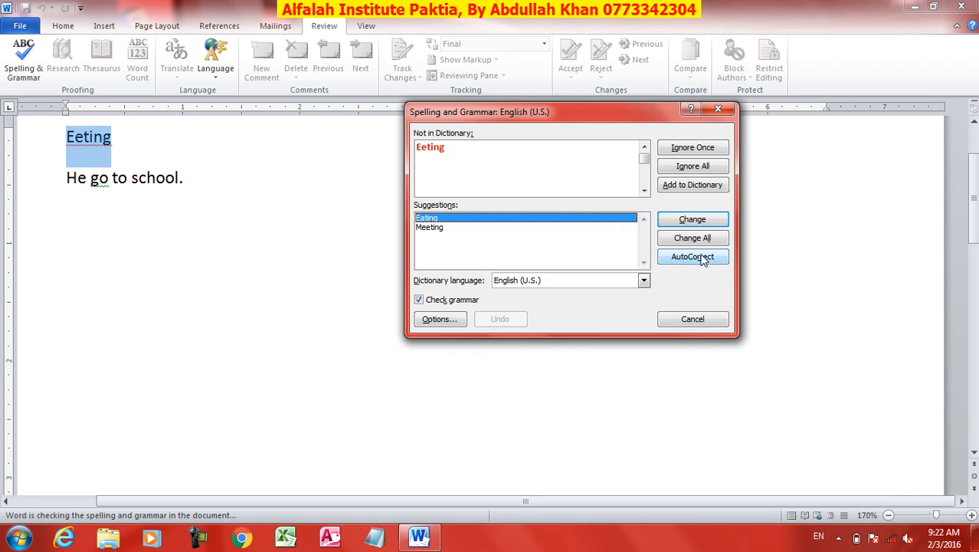
left_click(451, 303)
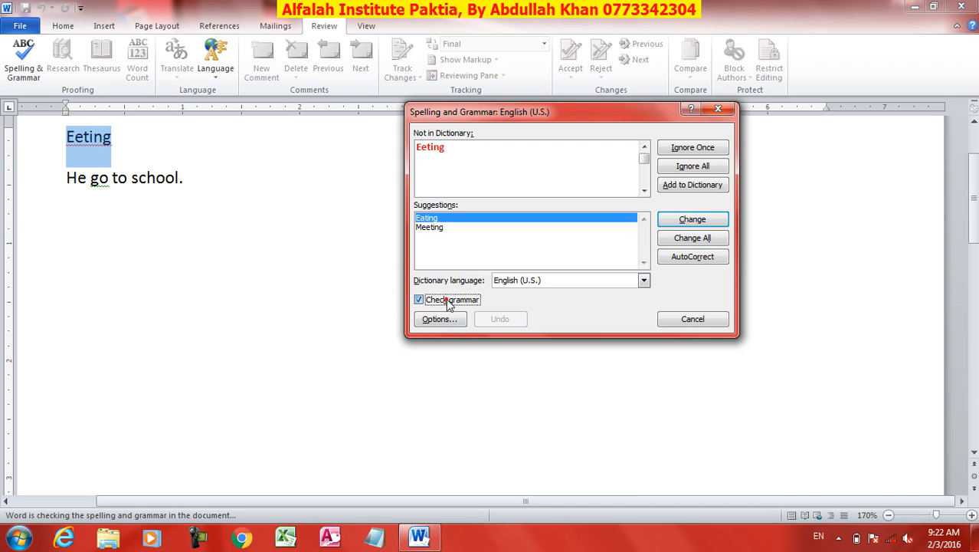
left_click(452, 303)
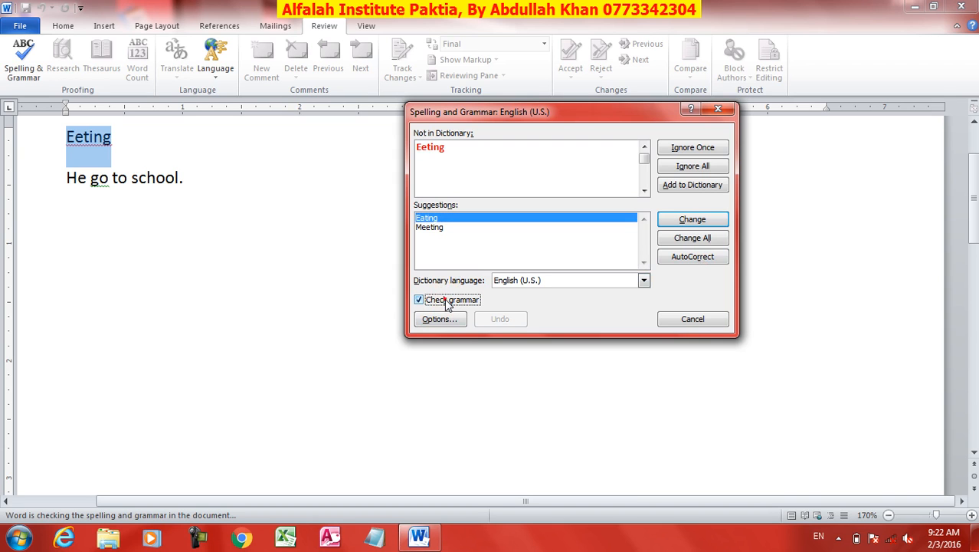
left_click(693, 263)
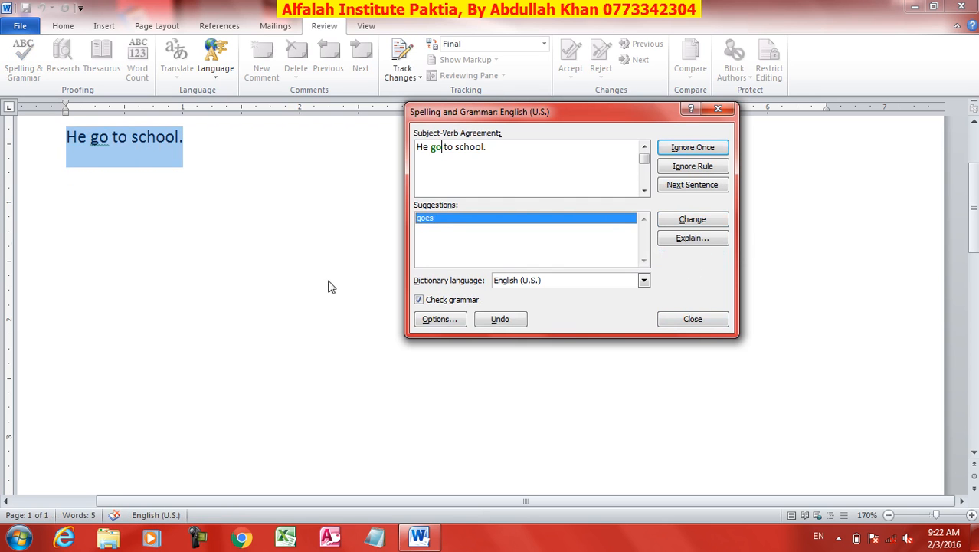
left_click(692, 320)
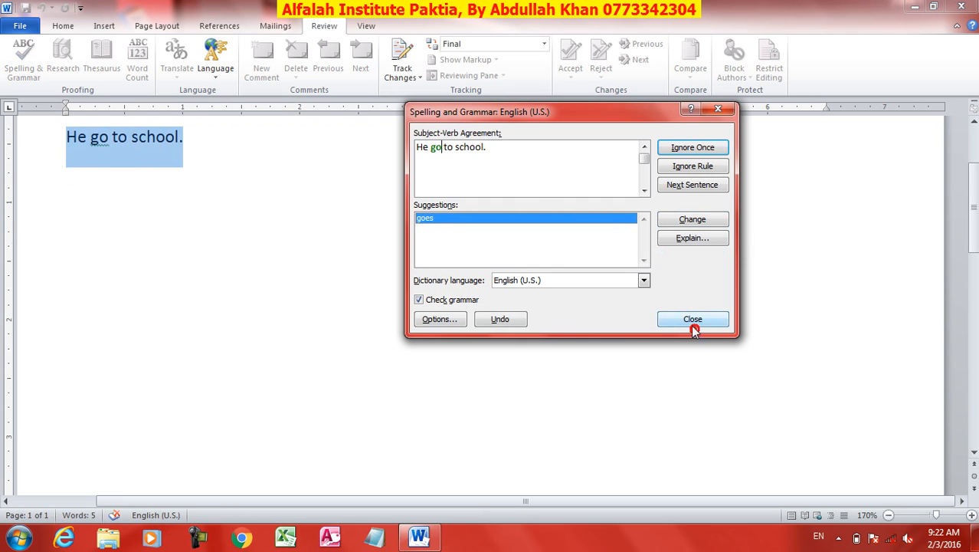
Step: Enter "Eeting" on two new lines below the sentence and correct the flagged one to the suggestion "Eating"
left_click(157, 333)
scroll(157, 333, "up", 3)
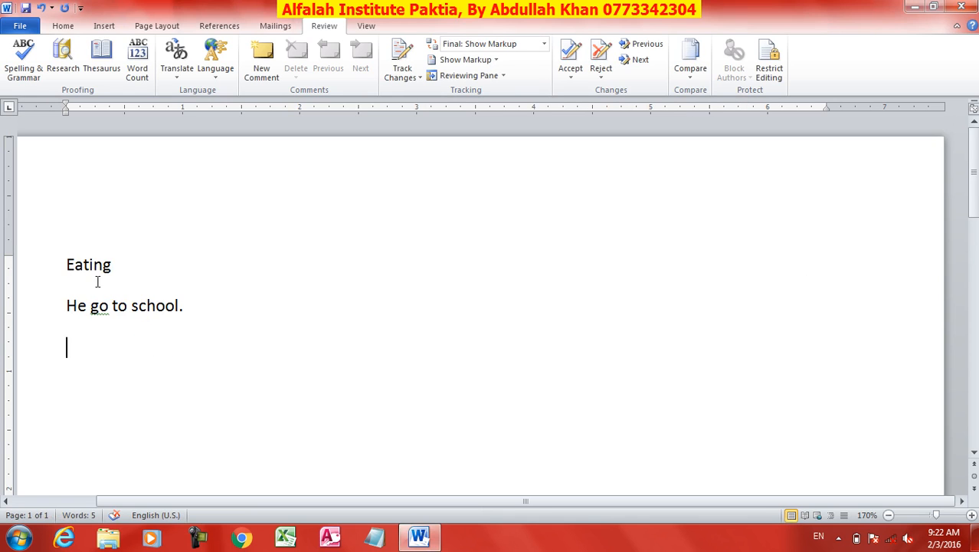
type("eeting")
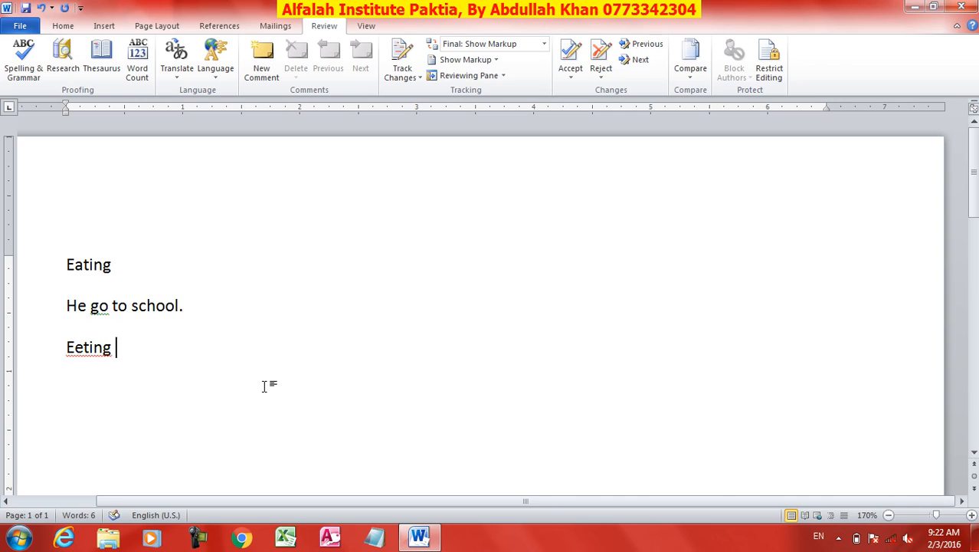
key("Return")
type("Eeting")
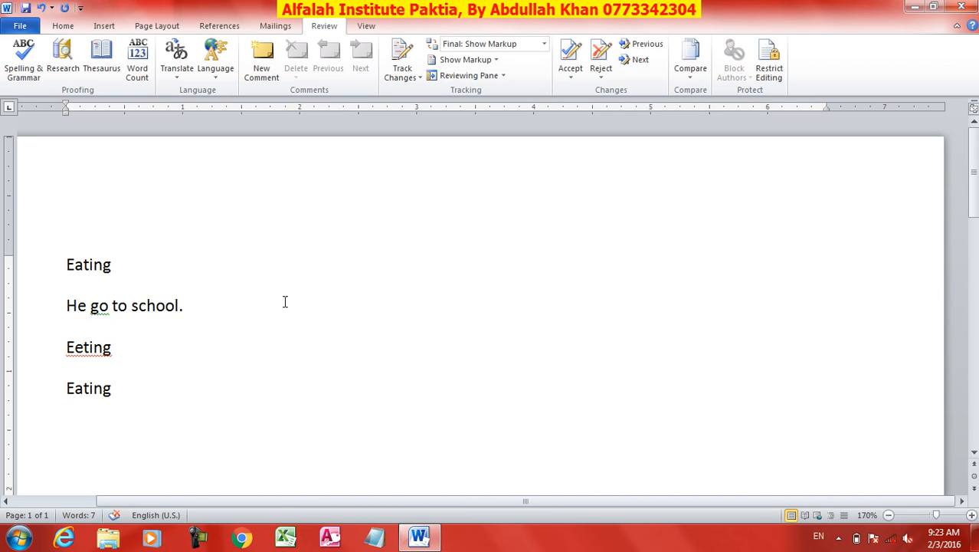
right_click(84, 349)
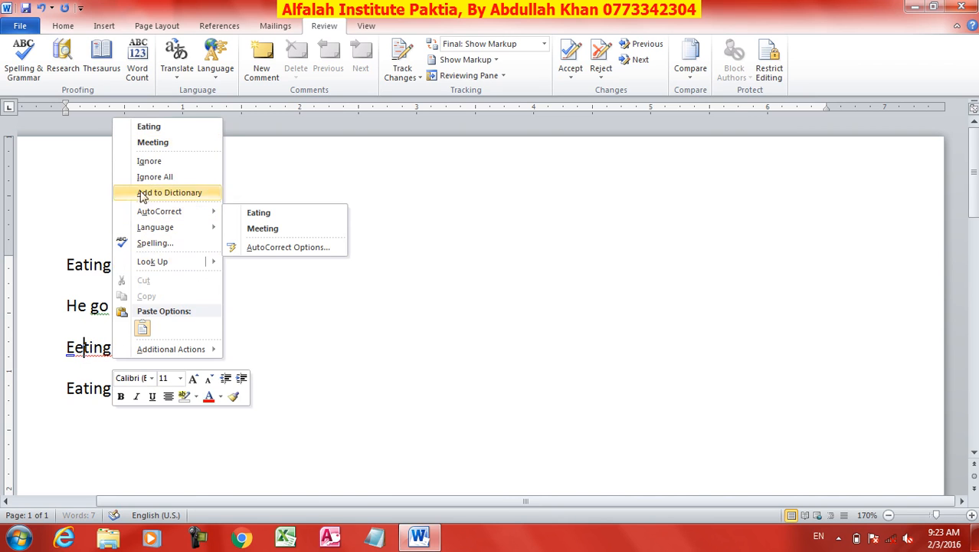
left_click(149, 126)
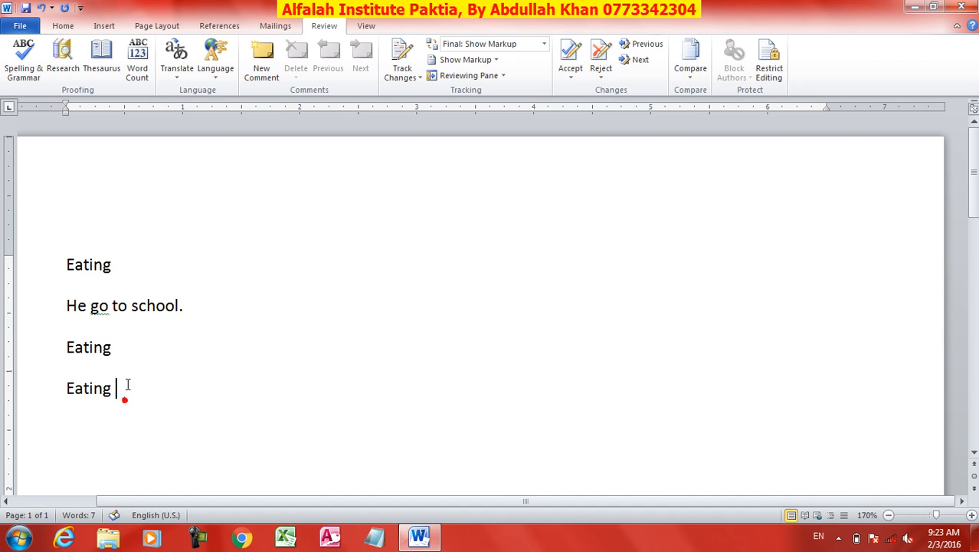
Step: Run the spelling and grammar check, consult the explanation for "go", and change it to "goes"
left_click(30, 69)
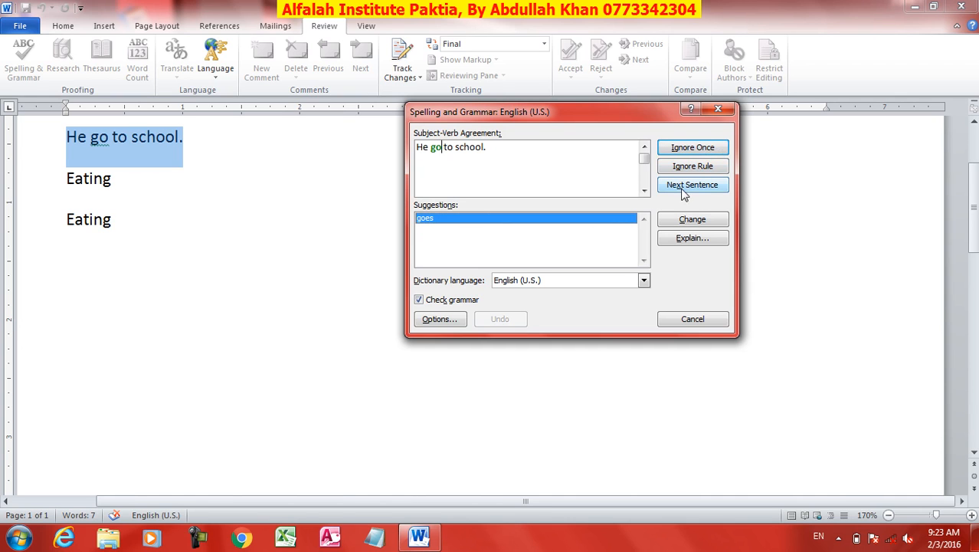
left_click(693, 242)
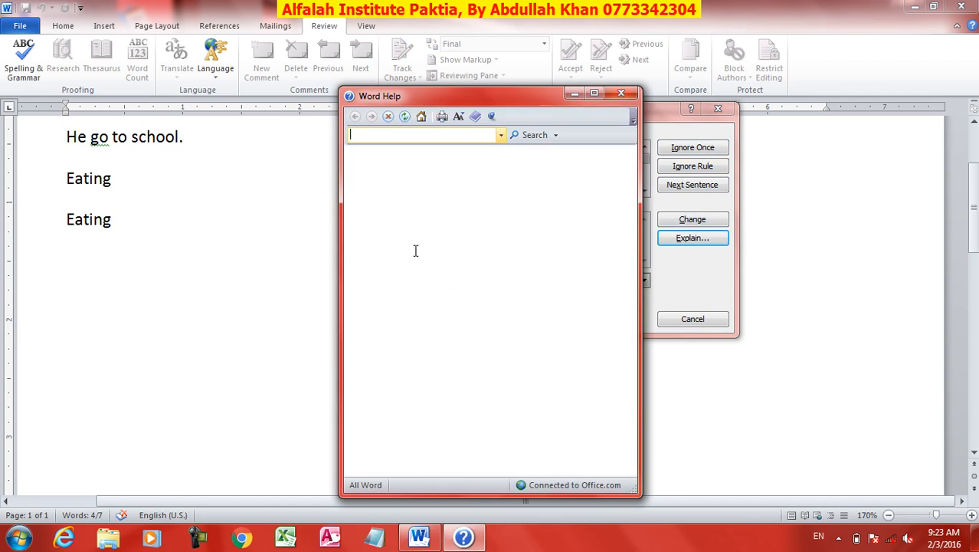
left_click(621, 92)
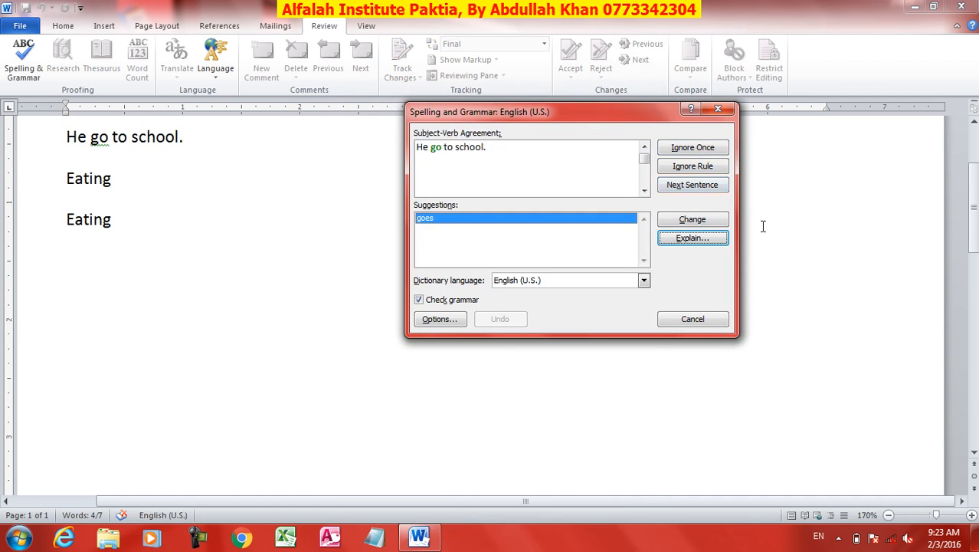
left_click(687, 220)
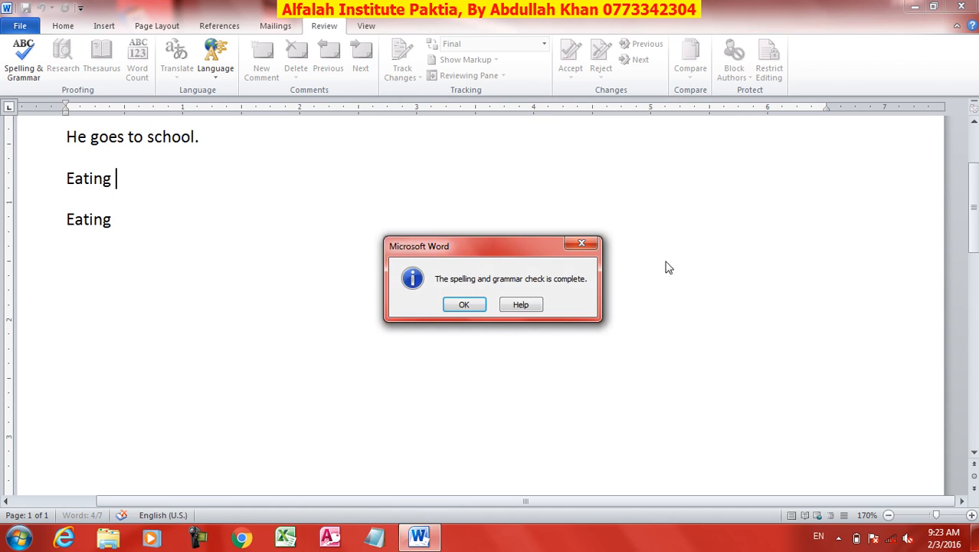
left_click(465, 305)
Step: Add the word "Go" on a new line after the last "Eating", followed by an empty line
left_click(114, 222)
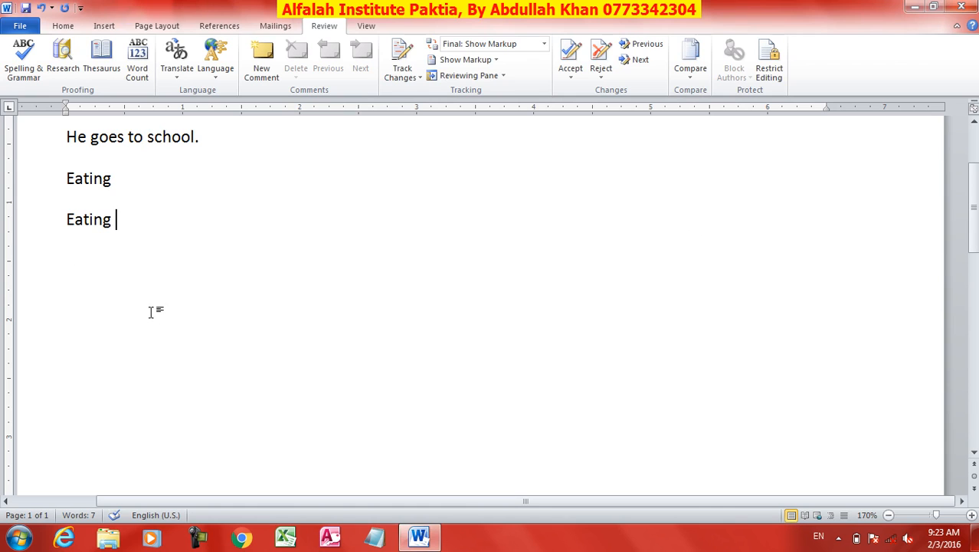
key("Return")
type("go")
key("Return")
Step: Select the word "Go", view it in the Research tool with all reference books, and close the tool
left_click(79, 260)
double_click(79, 261)
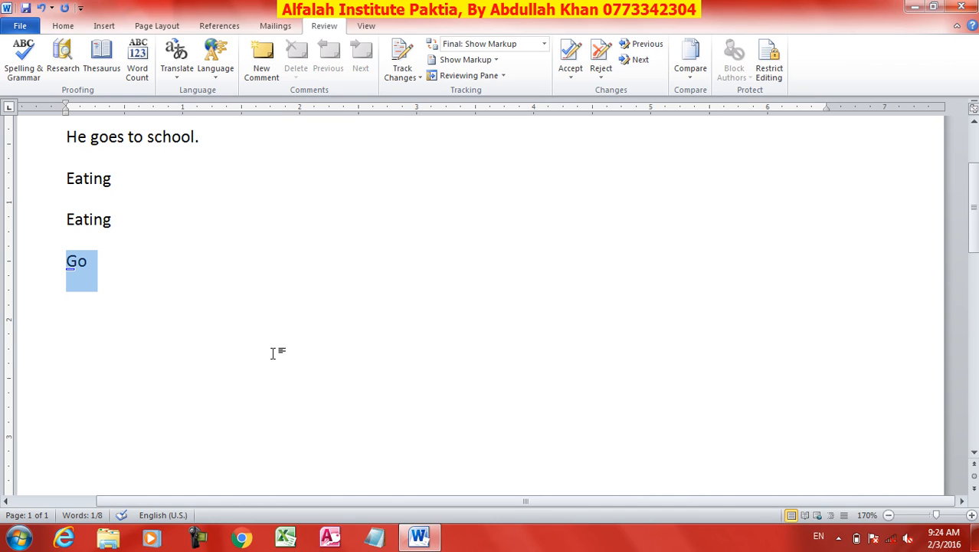
left_click(62, 65)
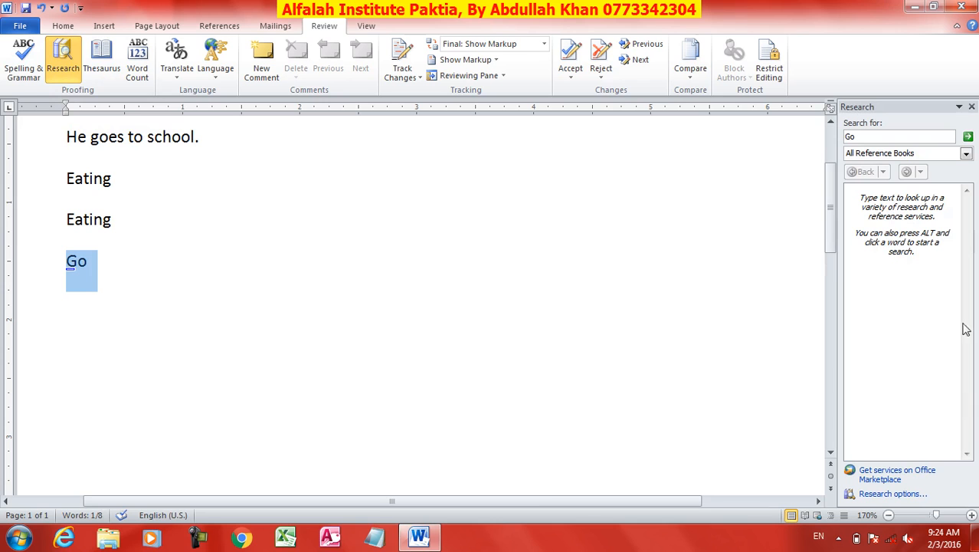
left_click(972, 107)
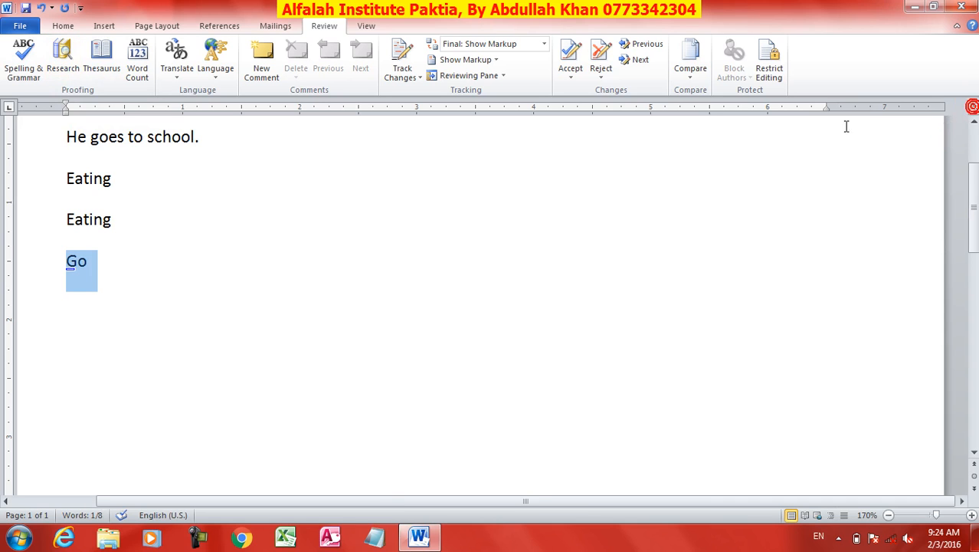
Step: Look up "Go" in the Thesaurus, read through its synonyms and antonyms, and close the results
left_click(105, 64)
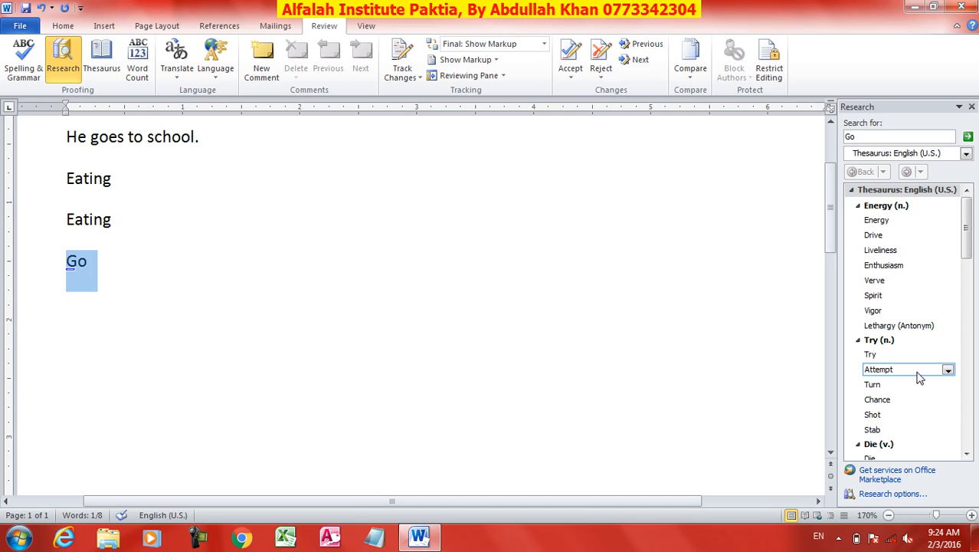
left_click_drag(965, 233, 967, 263)
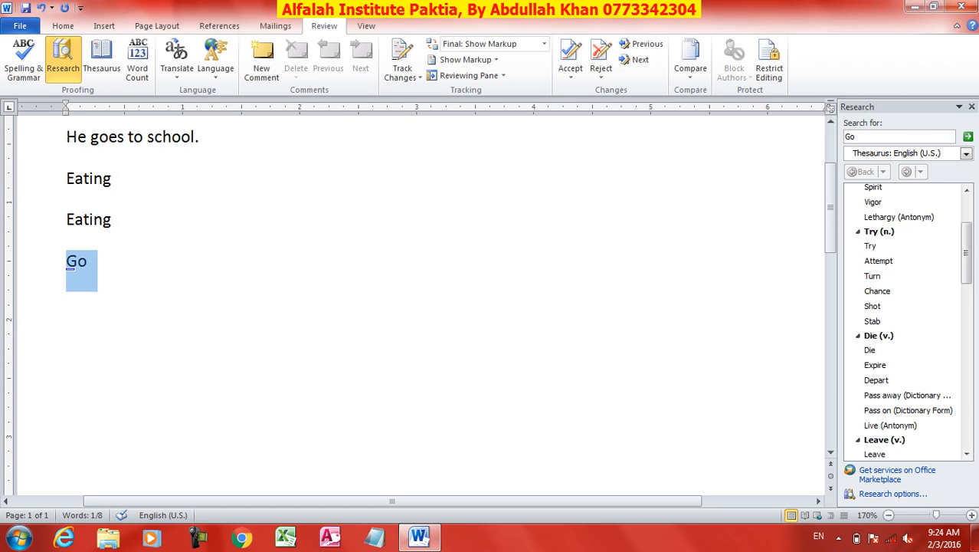
left_click_drag(966, 260, 964, 289)
left_click(971, 106)
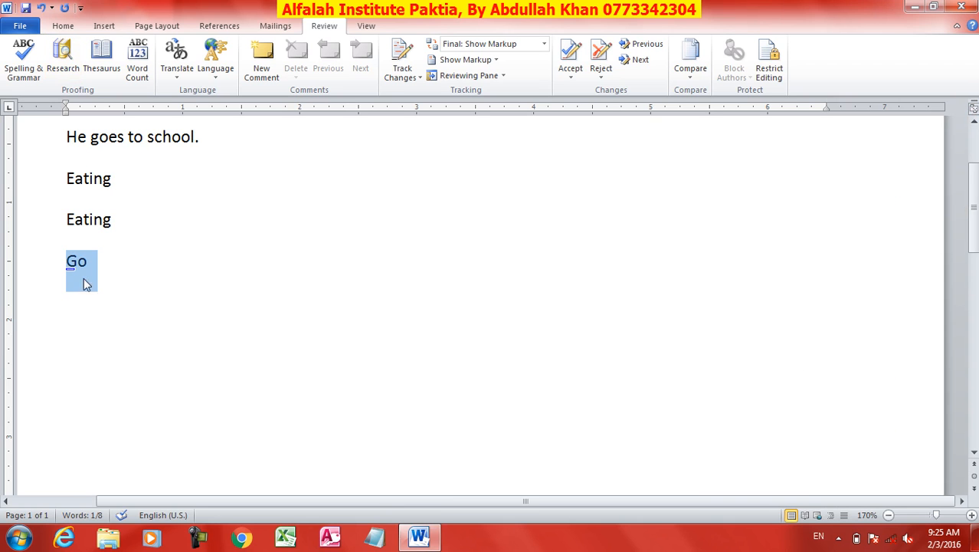
Step: Generate sample paragraphs on the empty line below "Go" with =rand()
left_click(107, 304)
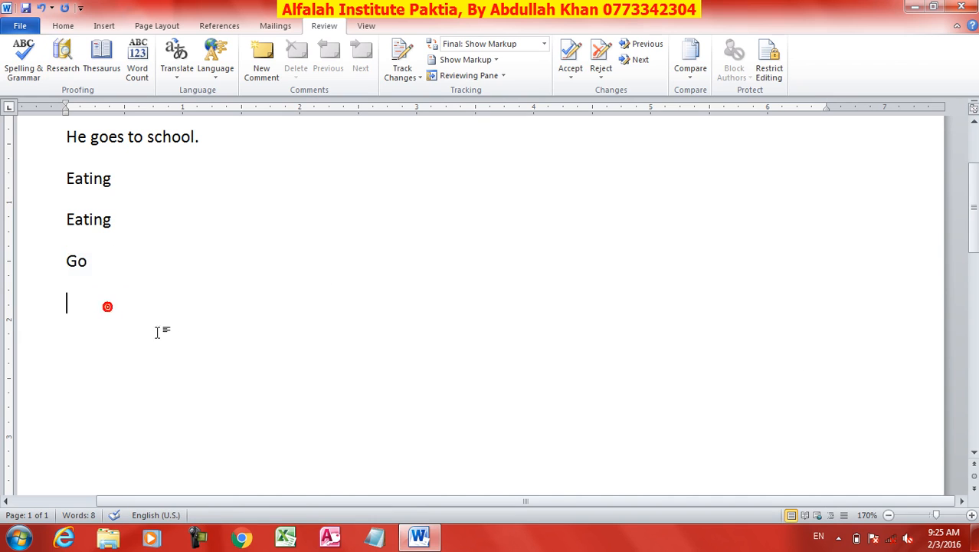
type("=rand()")
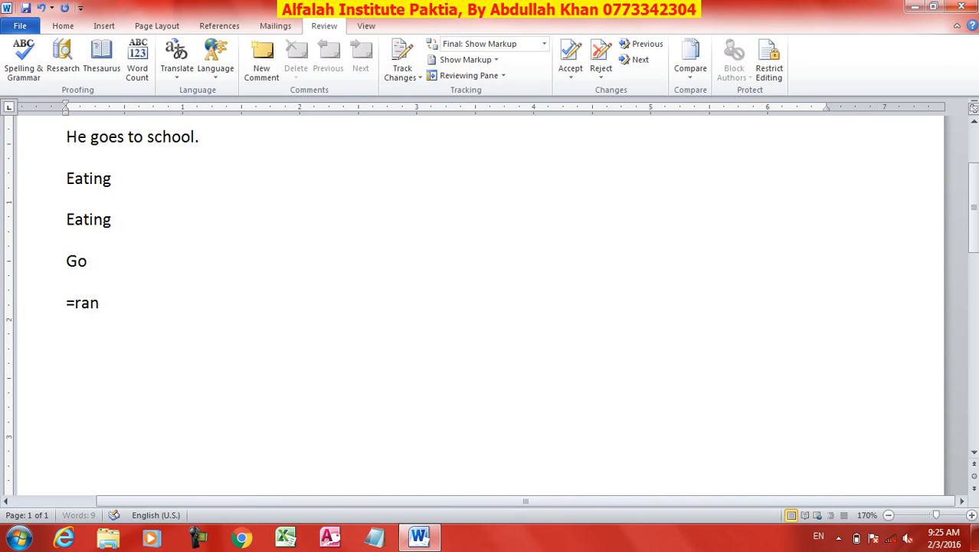
key("Return")
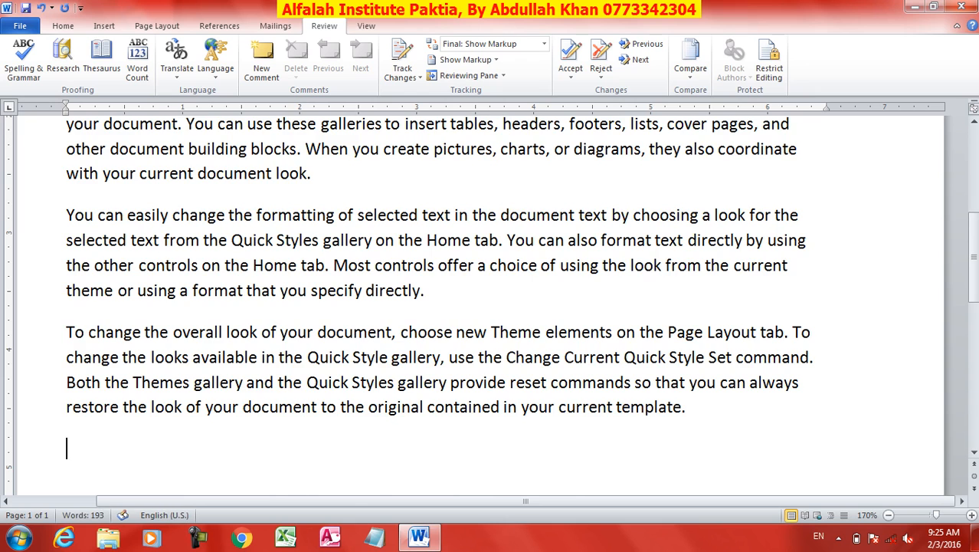
Step: Check the document's word count statistics, trying the option to include textboxes, footnotes and endnotes off and on
key("ctrl+Home")
left_click(137, 60)
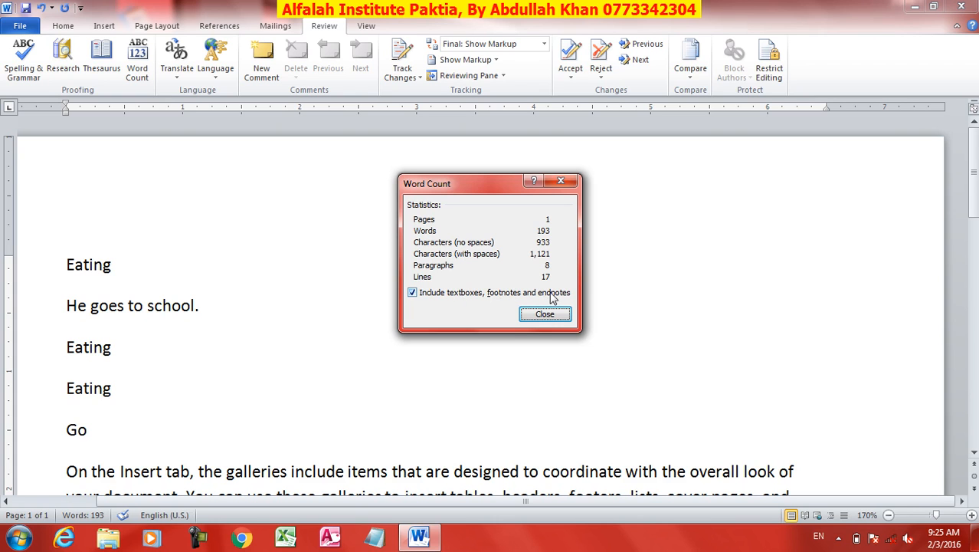
left_click(412, 292)
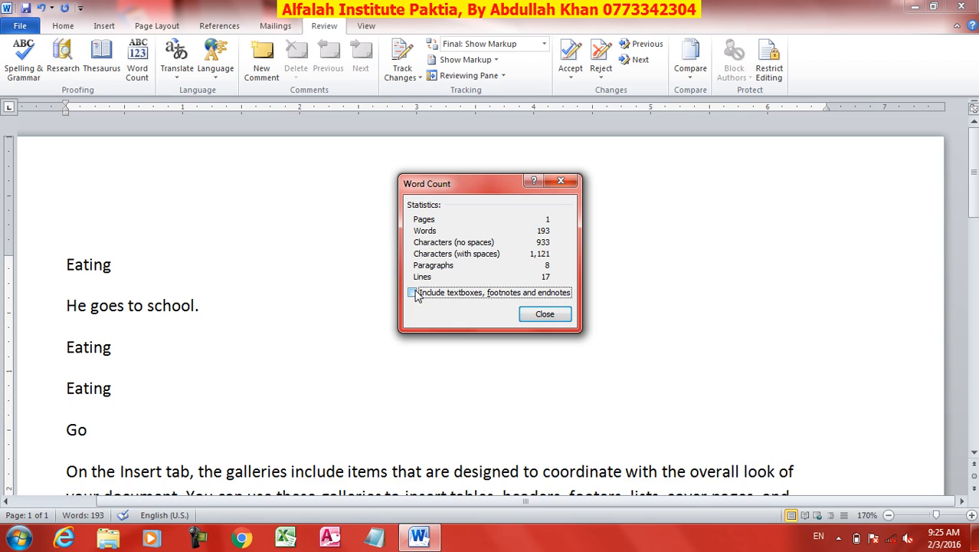
left_click(414, 293)
left_click(554, 313)
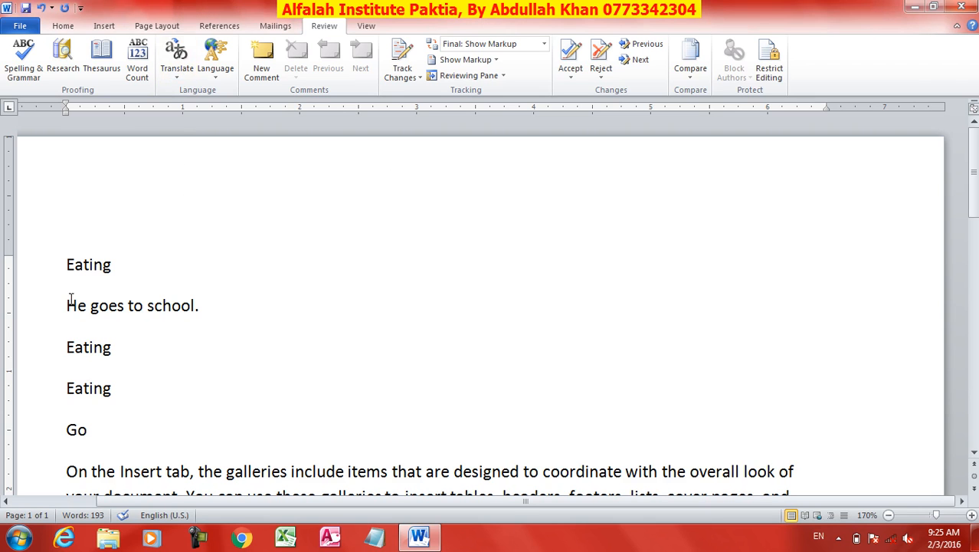
Step: Select the first word "Eating" and look up its translation from English (U.S.) to French (France) with Translate Selected Text
triple_click(89, 266)
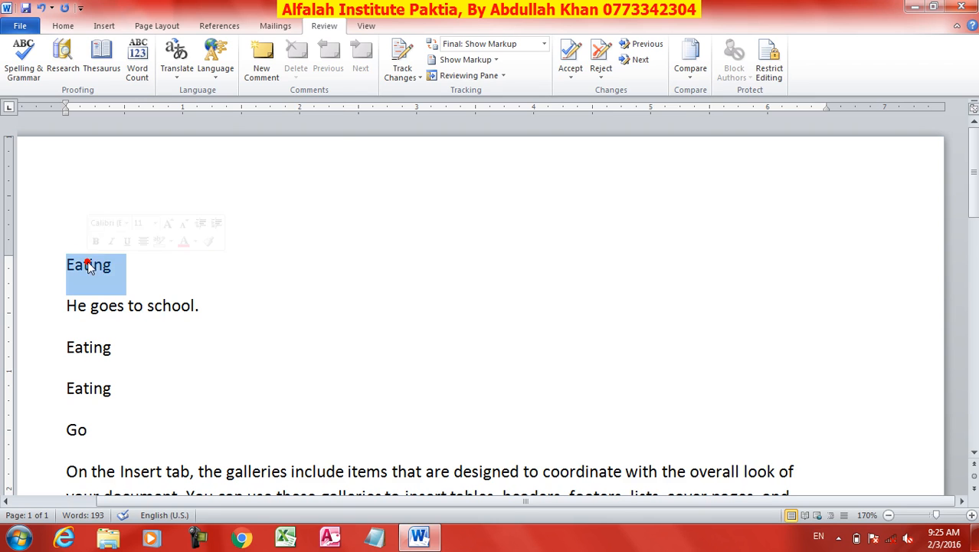
left_click(183, 76)
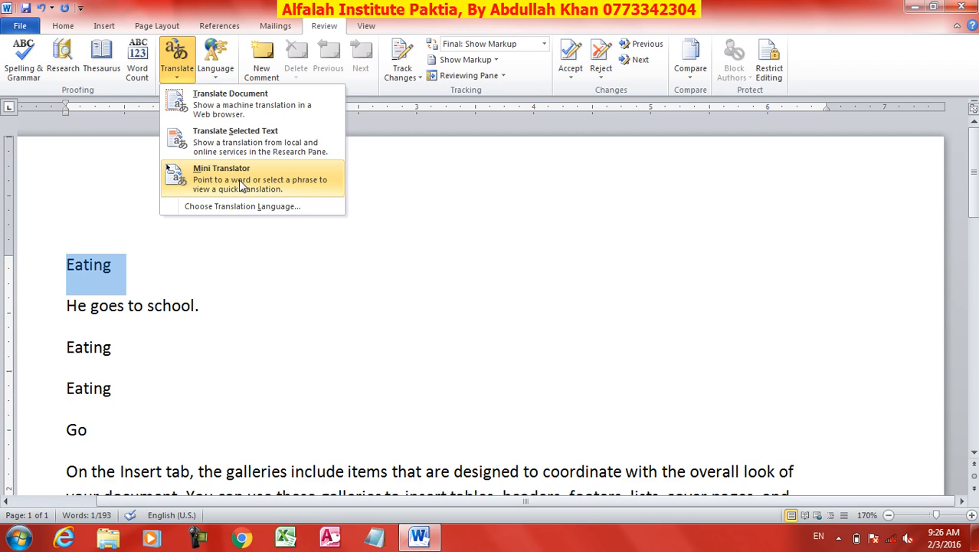
left_click(220, 146)
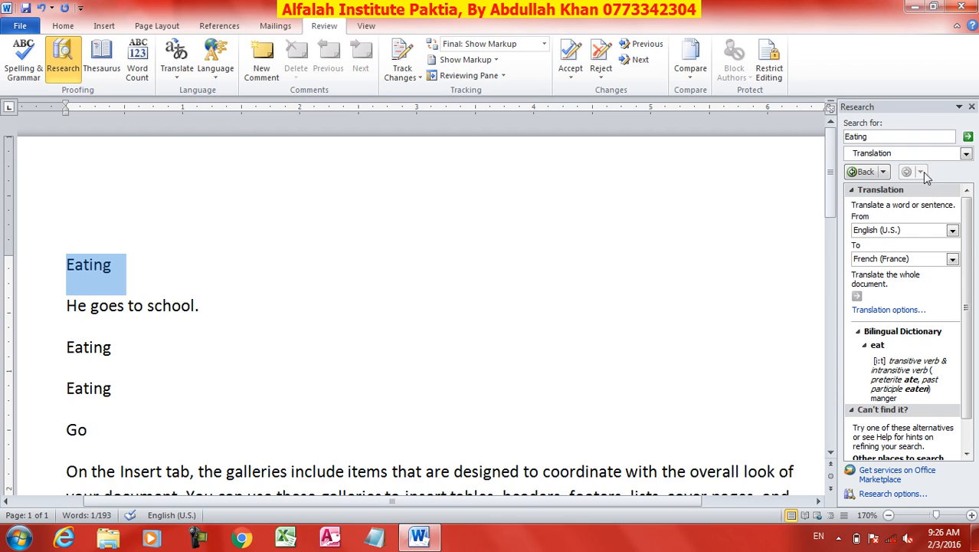
Step: Check the target languages offered for the translation and the available language pairs in the translation options, cancelling those options
left_click(953, 259)
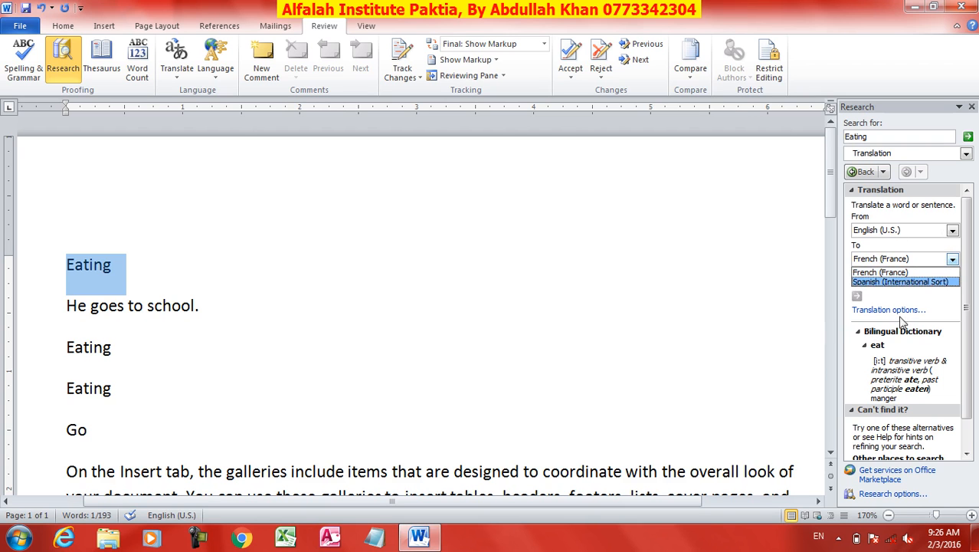
left_click(881, 313)
left_click(880, 310)
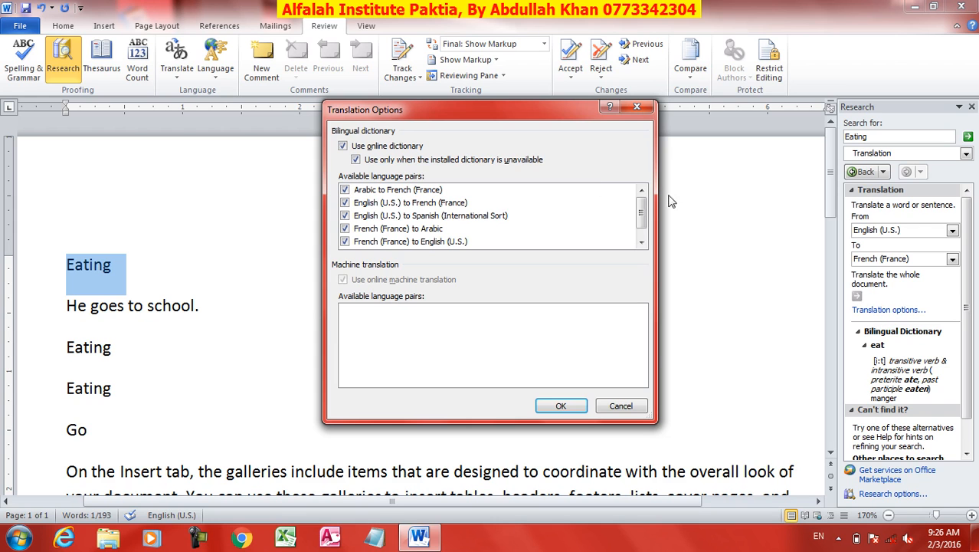
scroll(641, 217, "down", 1)
left_click(629, 411)
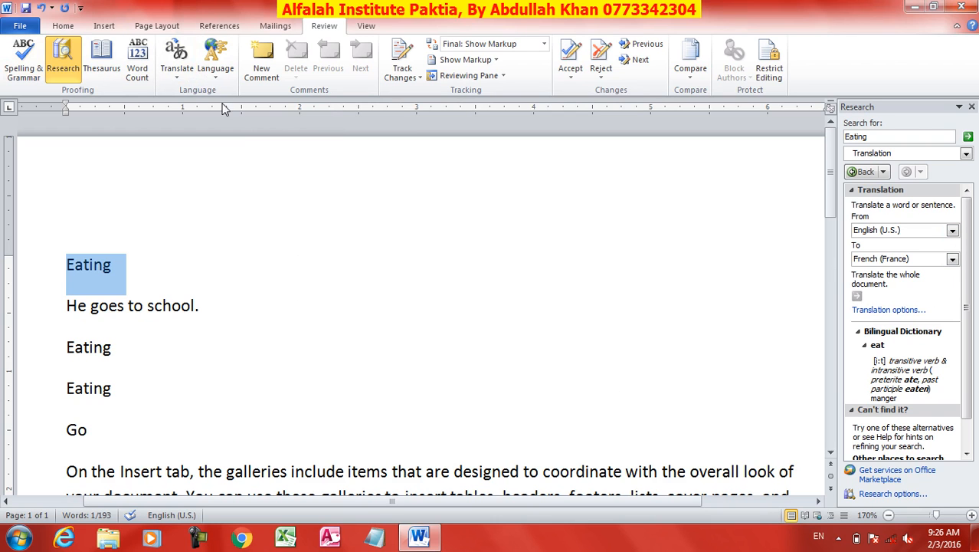
left_click(952, 260)
left_click(954, 263)
Step: Examine the Mini Translator and document translation languages on offer, cancel the language options, and close the Research pane
left_click(184, 73)
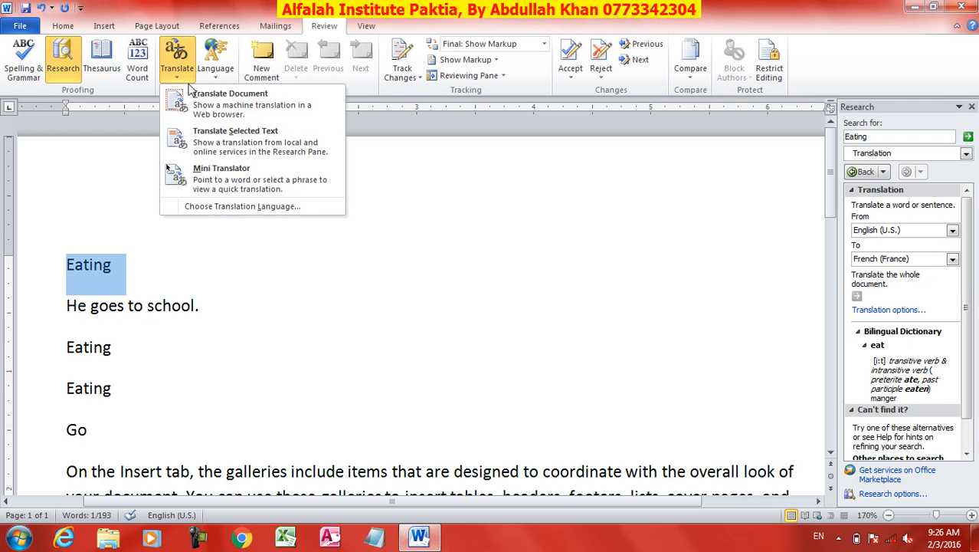
left_click(239, 209)
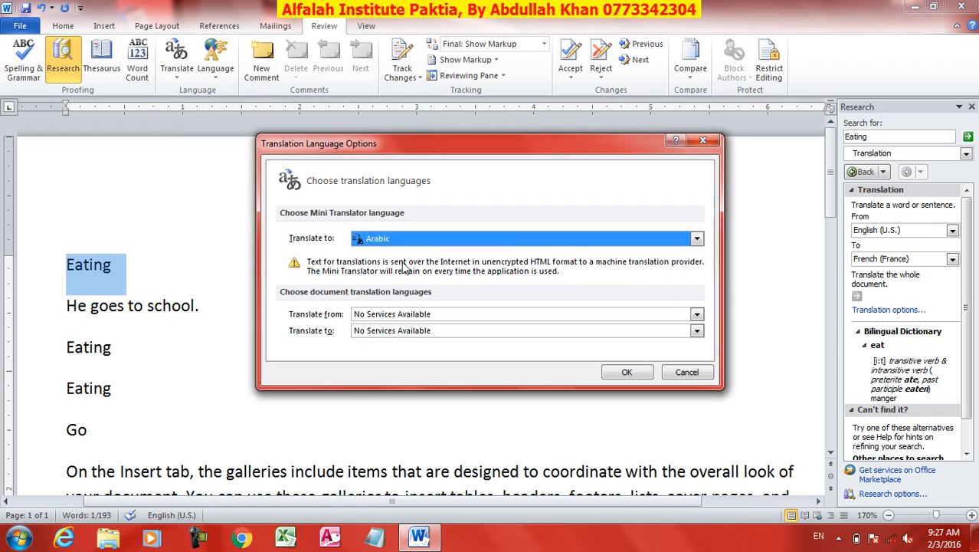
left_click(696, 331)
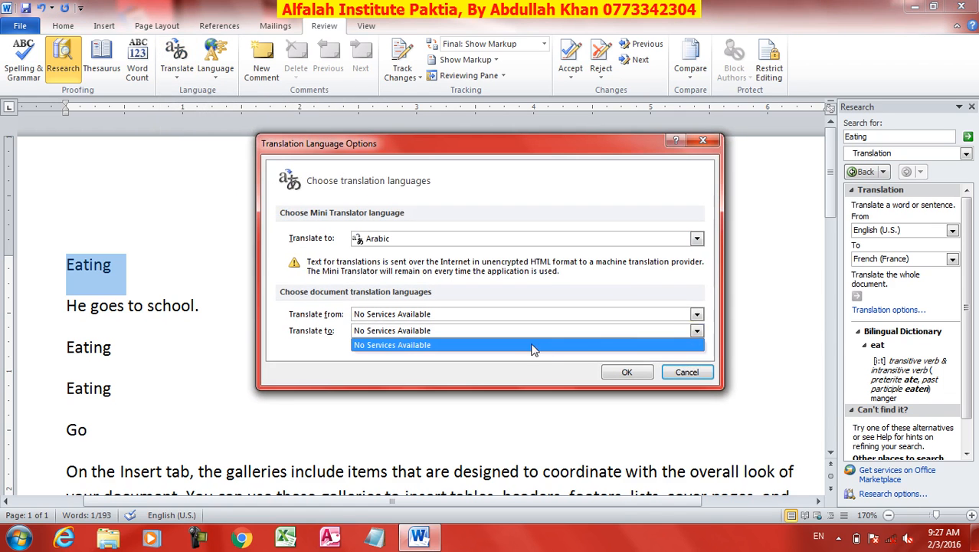
left_click(535, 303)
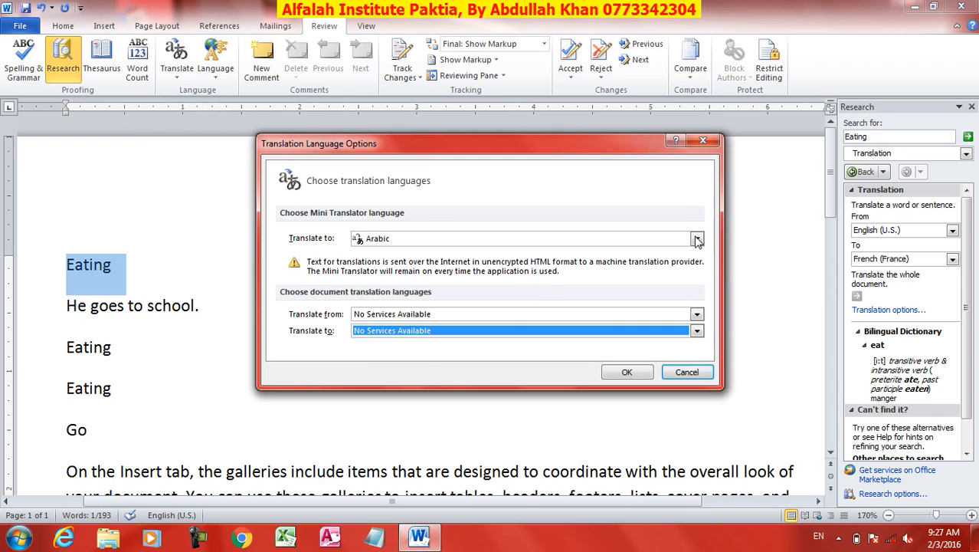
left_click(697, 239)
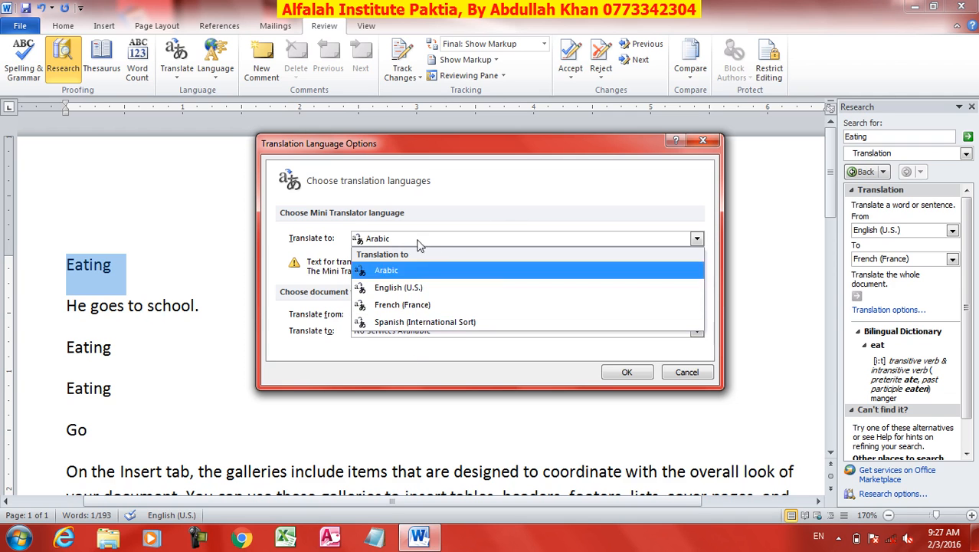
left_click(502, 174)
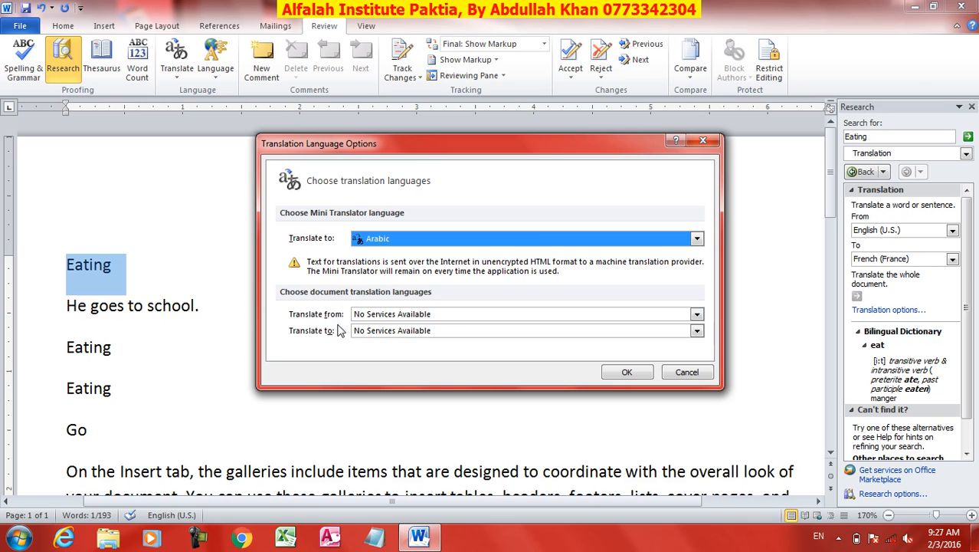
left_click(696, 315)
double_click(698, 315)
left_click(696, 331)
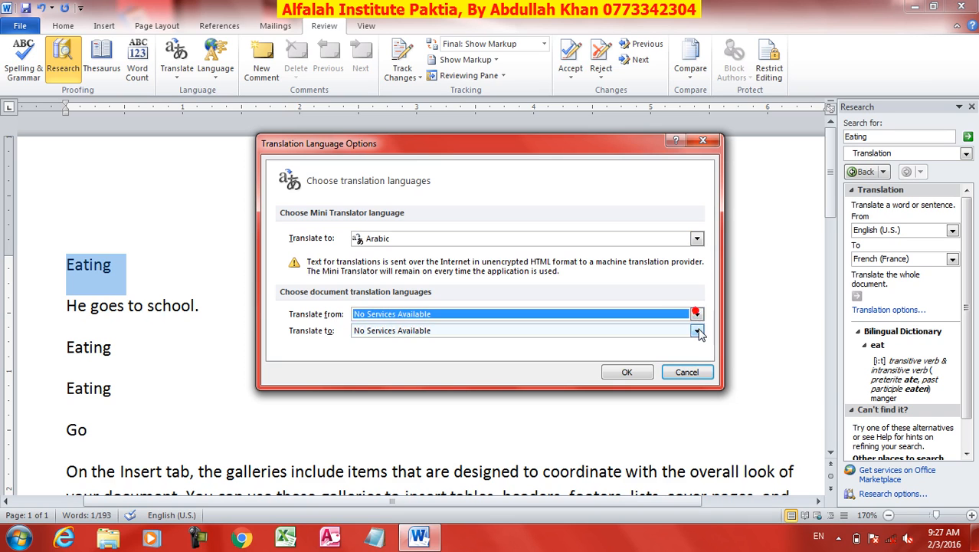
left_click(697, 332)
left_click(696, 330)
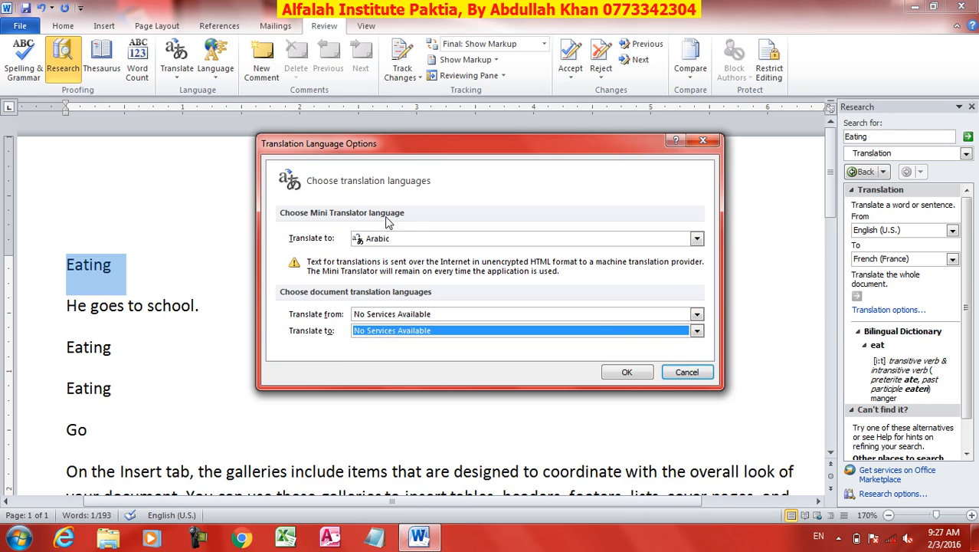
left_click(686, 372)
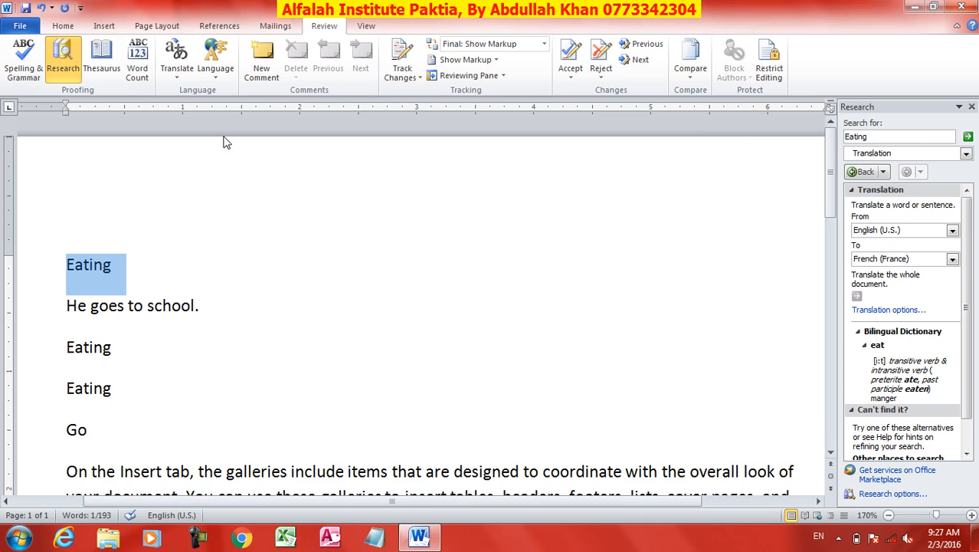
left_click(971, 108)
Step: Browse the proofing languages for "Eating", try Spanish (Costa Rica) and the option not to check spelling or grammar, and cancel
left_click(215, 62)
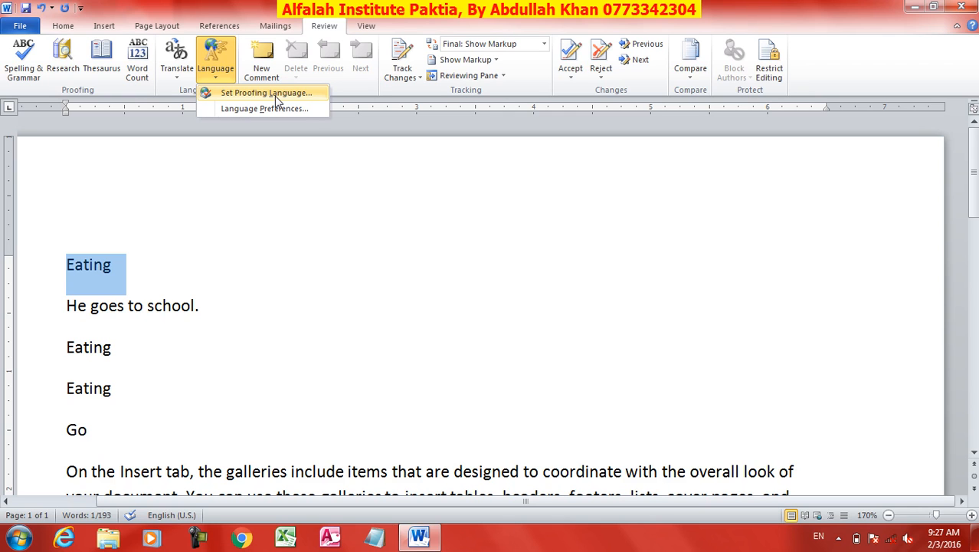
left_click(274, 94)
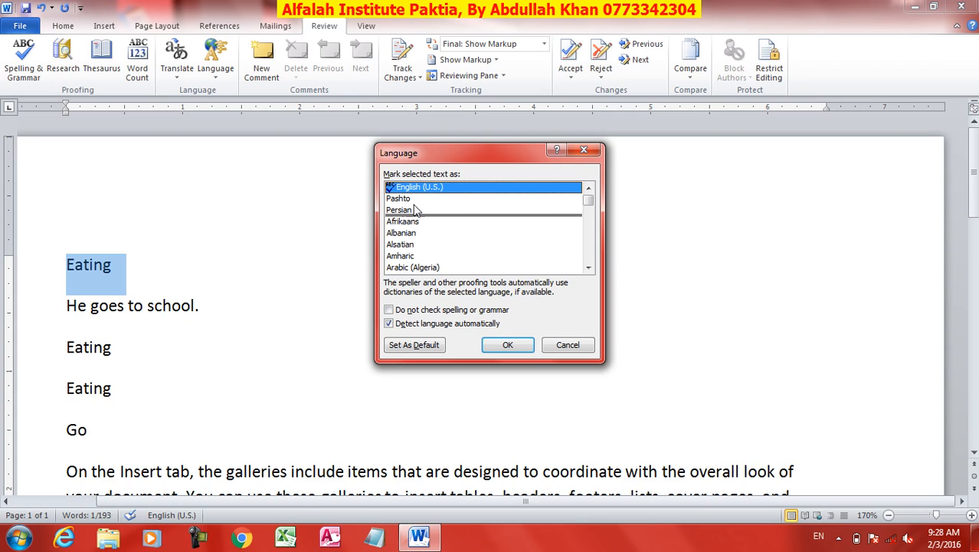
left_click_drag(588, 200, 588, 219)
left_click(401, 256)
scroll(480, 251, "down", 20)
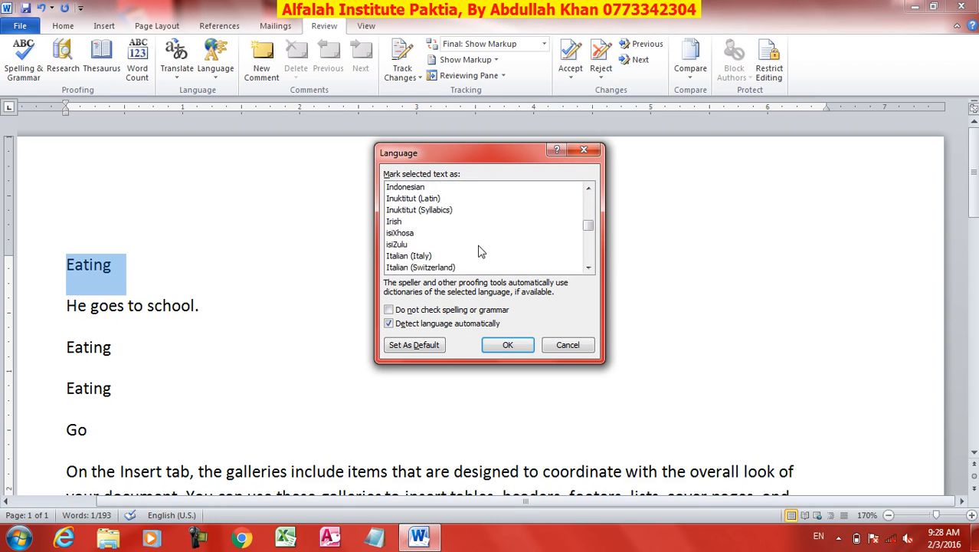
scroll(481, 252, "down", 20)
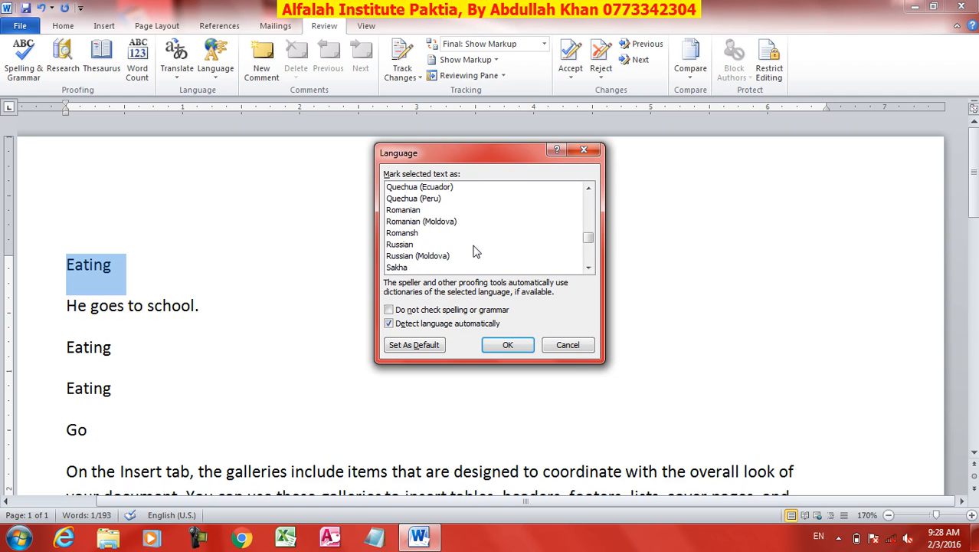
scroll(473, 253, "down", 5)
left_click(476, 256)
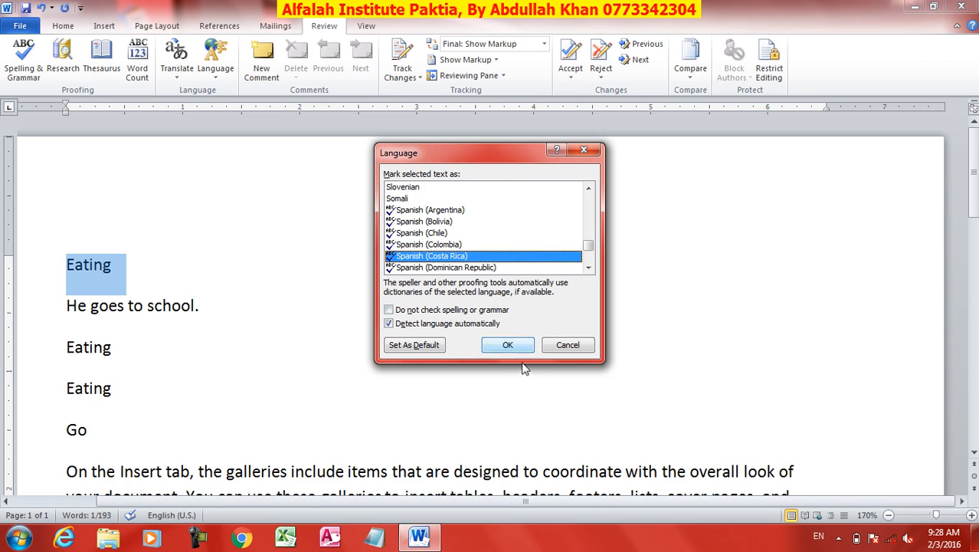
left_click(410, 312)
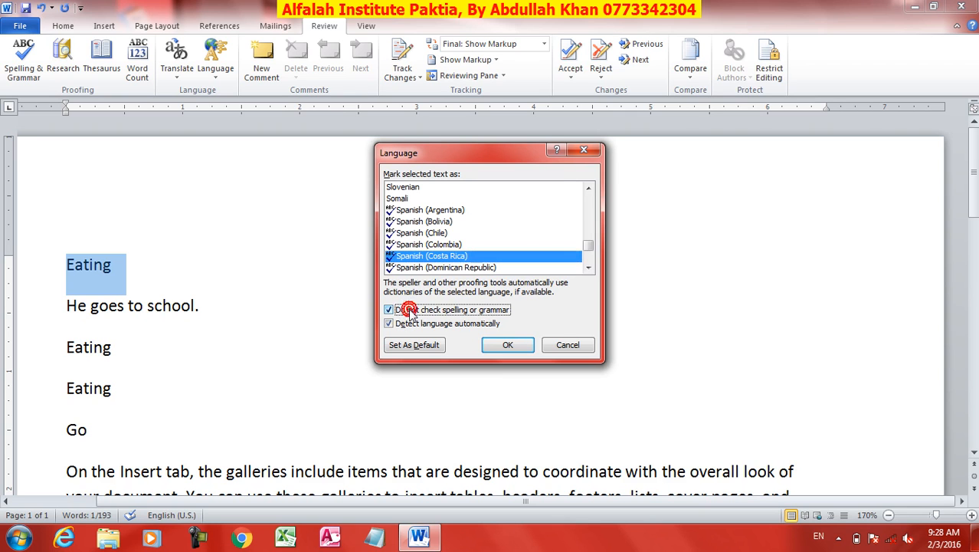
left_click(406, 311)
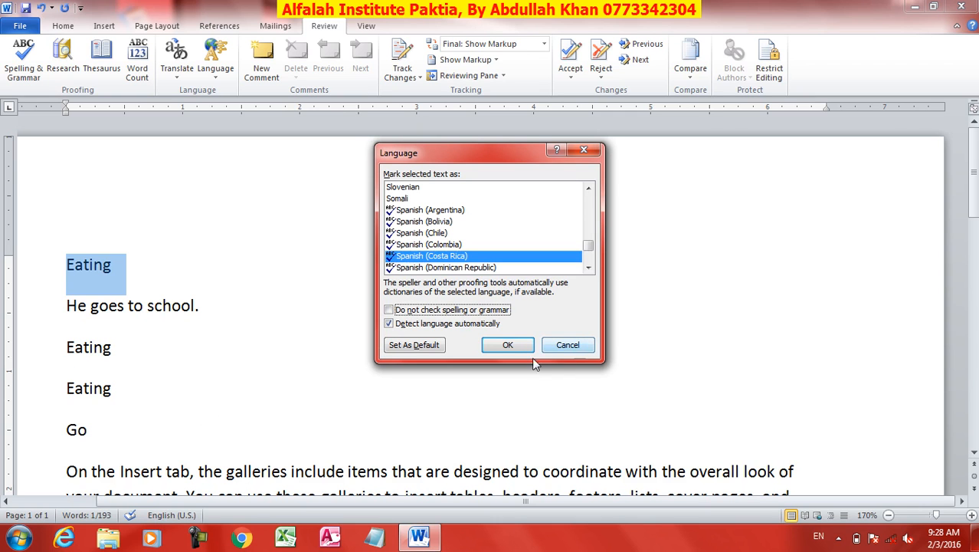
left_click(567, 345)
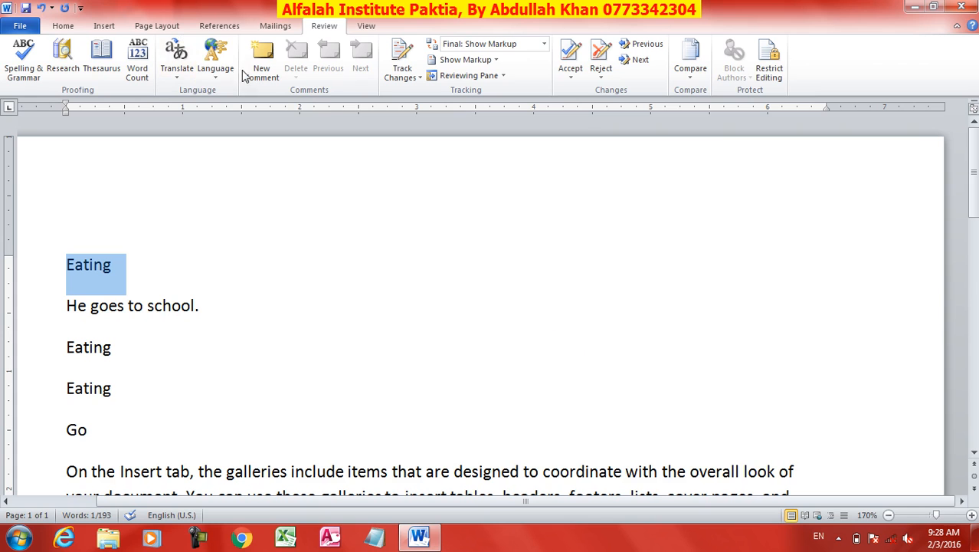
Step: View the Office language preferences, follow the proofing tools link for Pashto, then close the browser page and cancel the options
left_click(218, 73)
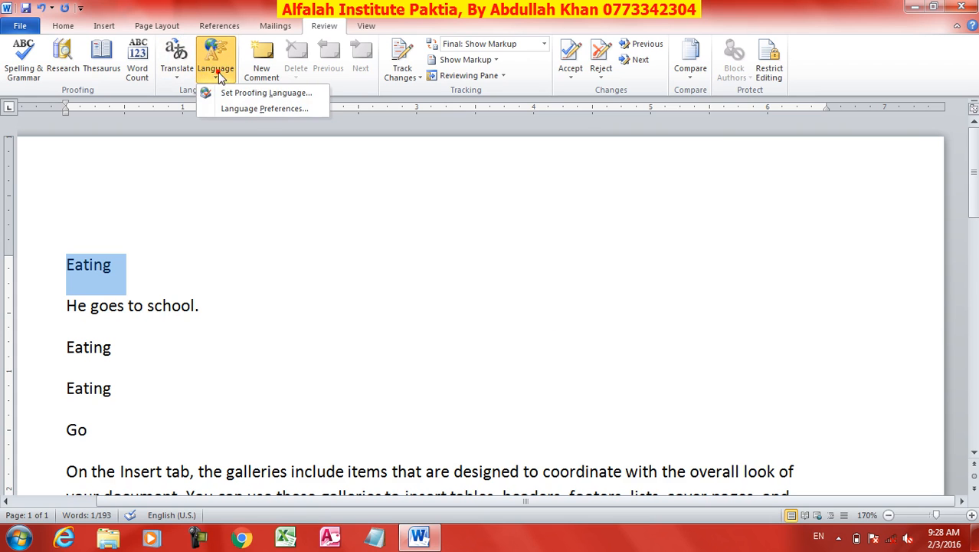
left_click(262, 109)
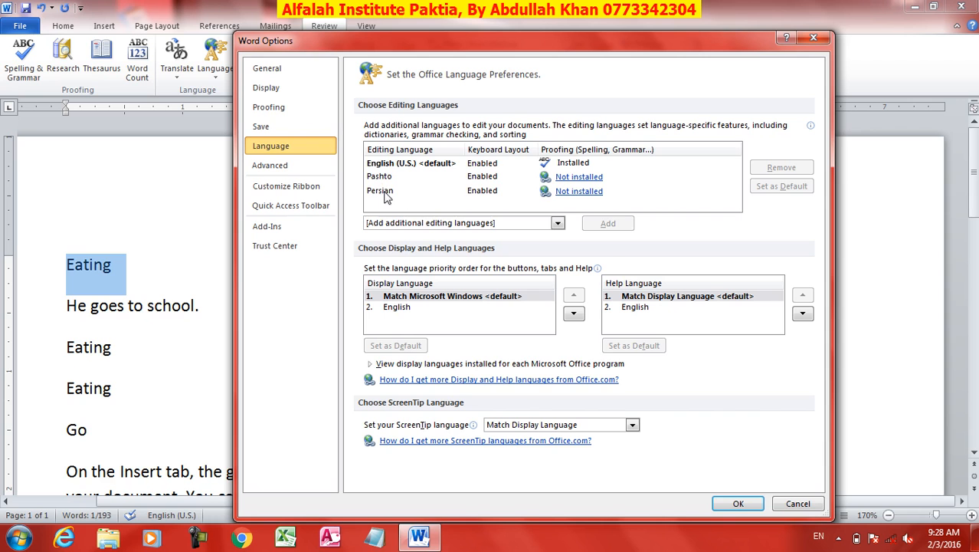
left_click(580, 179)
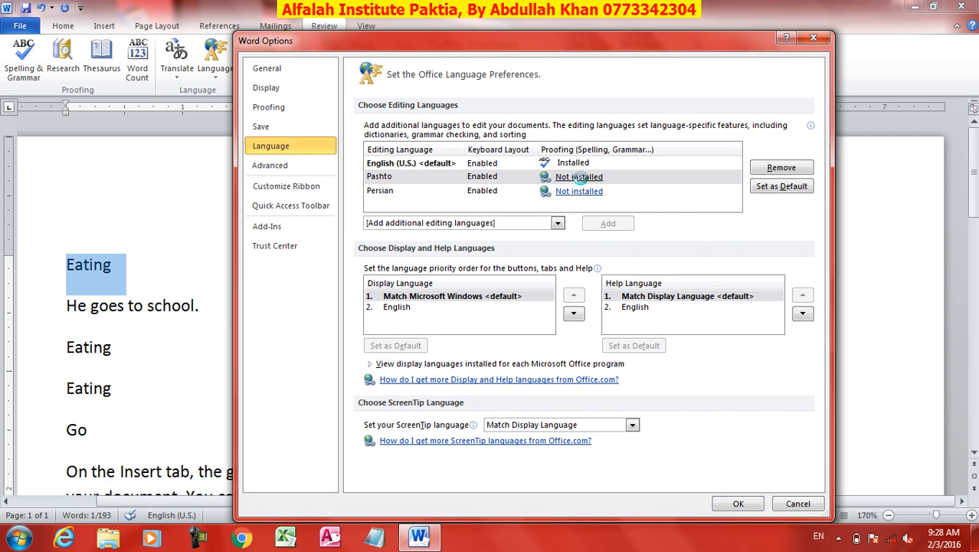
left_click(582, 179)
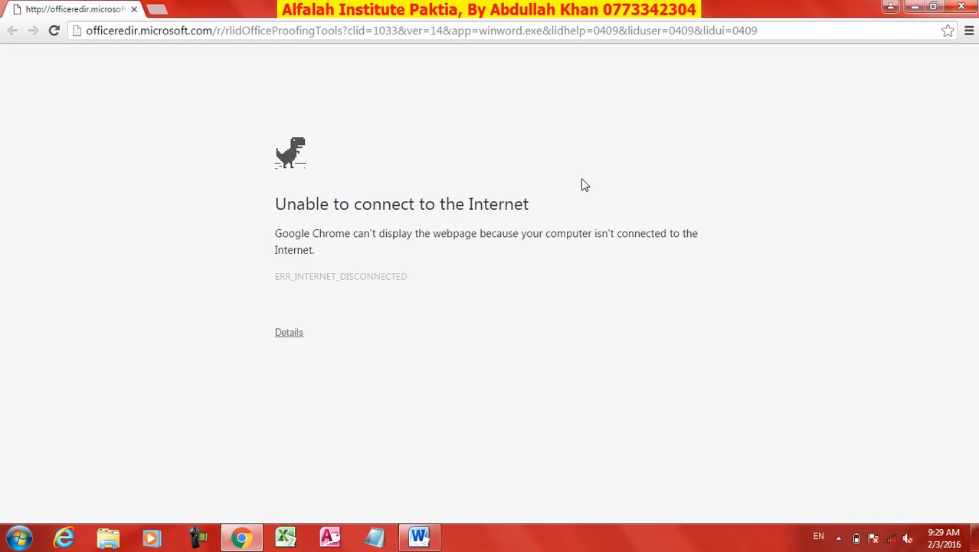
left_click(961, 7)
left_click(797, 502)
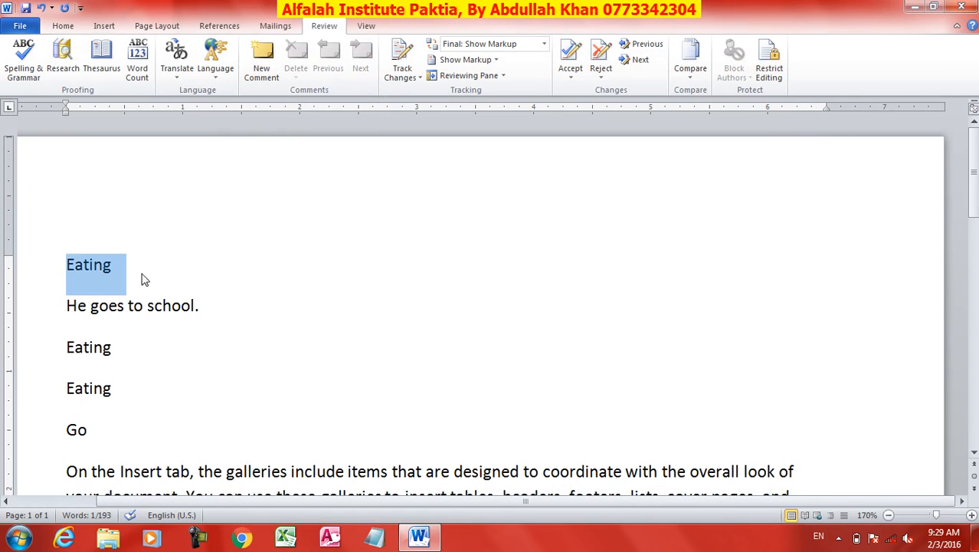
Step: Add a comment to the first word "Eating", switching the keyboard to Pashto and entering text beginning "خو"
left_click(112, 268)
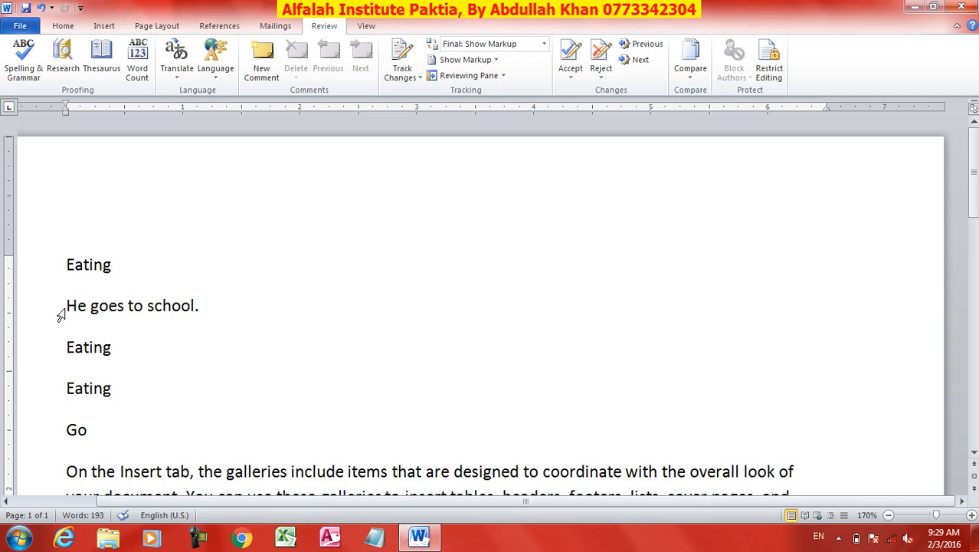
left_click(261, 58)
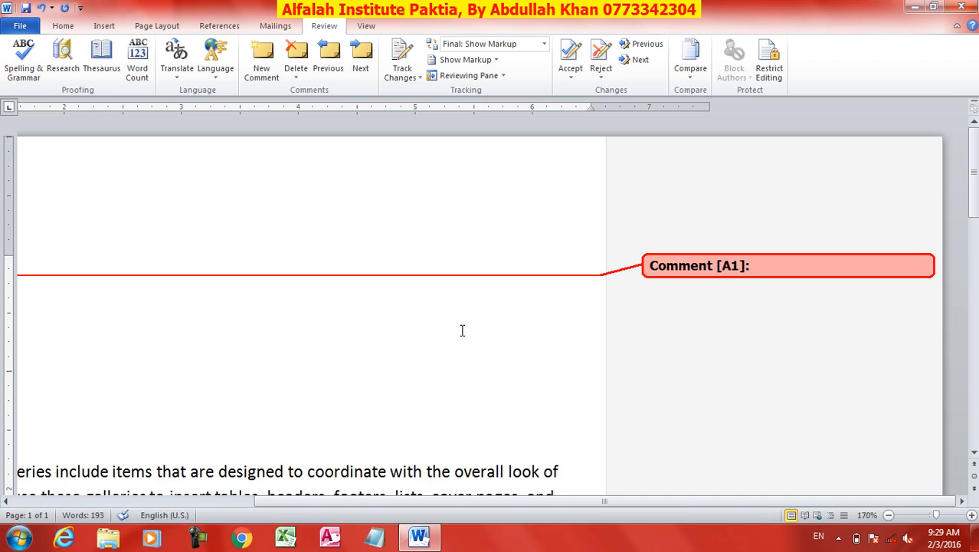
key("alt+shift")
type("خو")
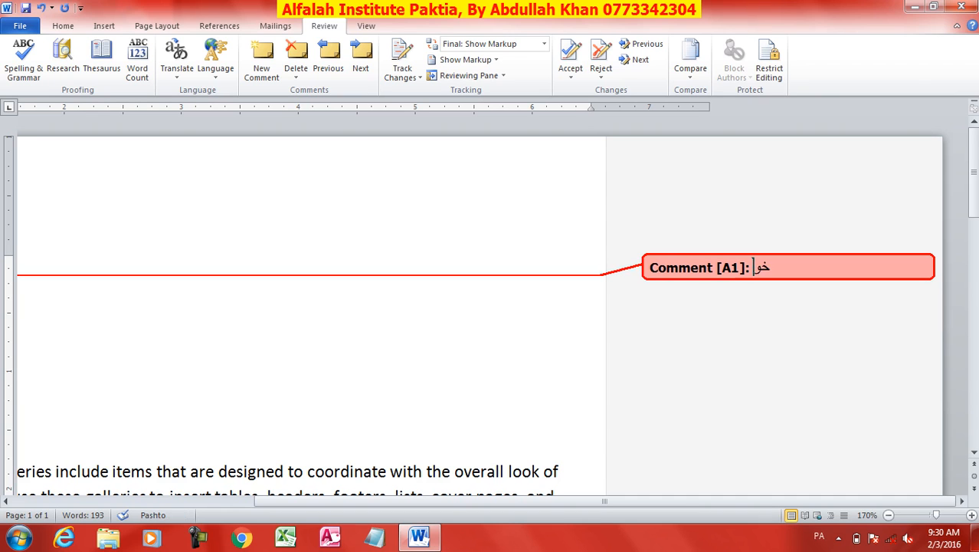
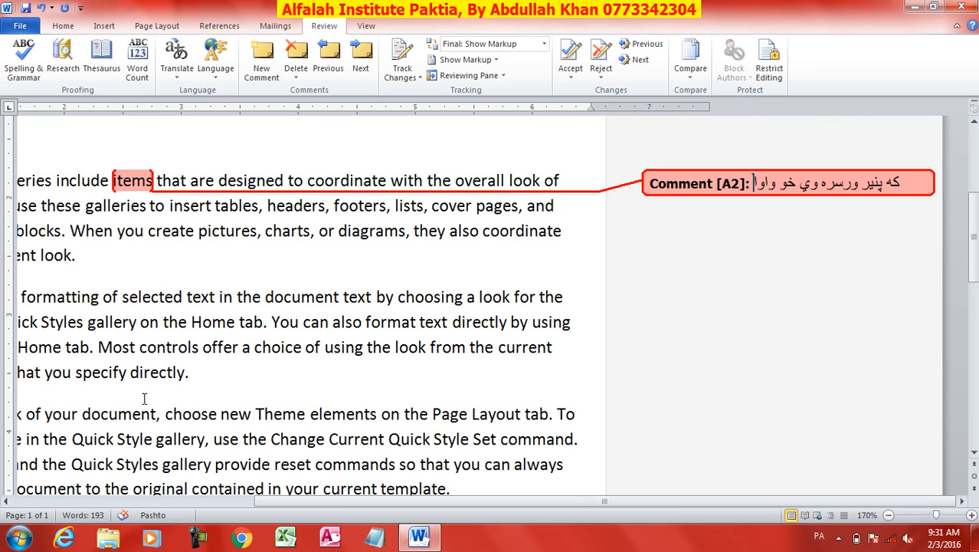
Step: Add a comment to the word "Home" in the second sample paragraph with the text "کور د کورنی زان"
left_click(234, 323)
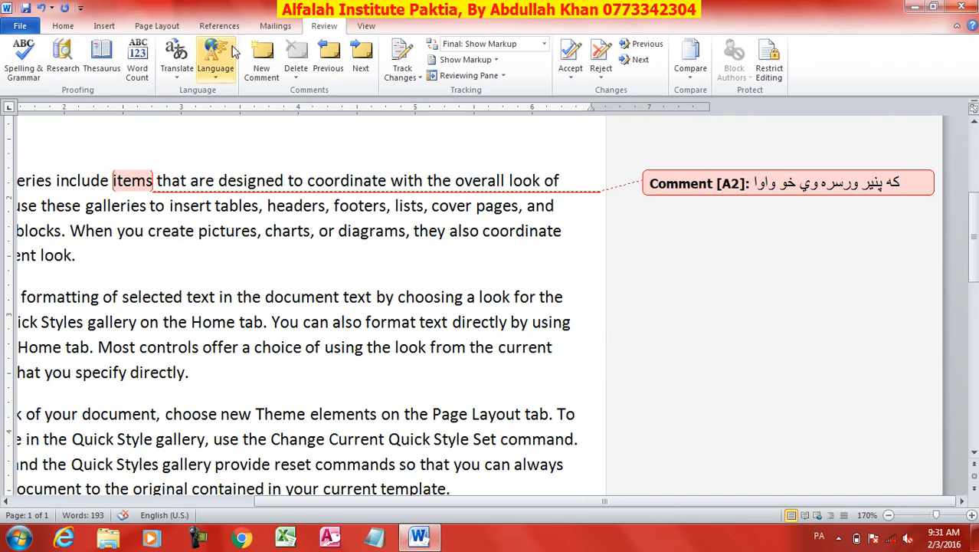
left_click(256, 59)
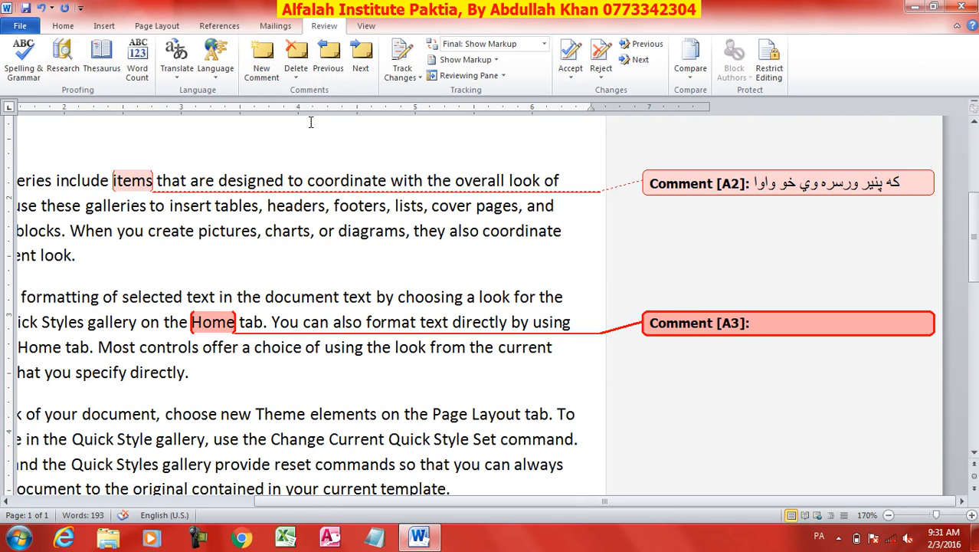
type("کور د کورنی زان")
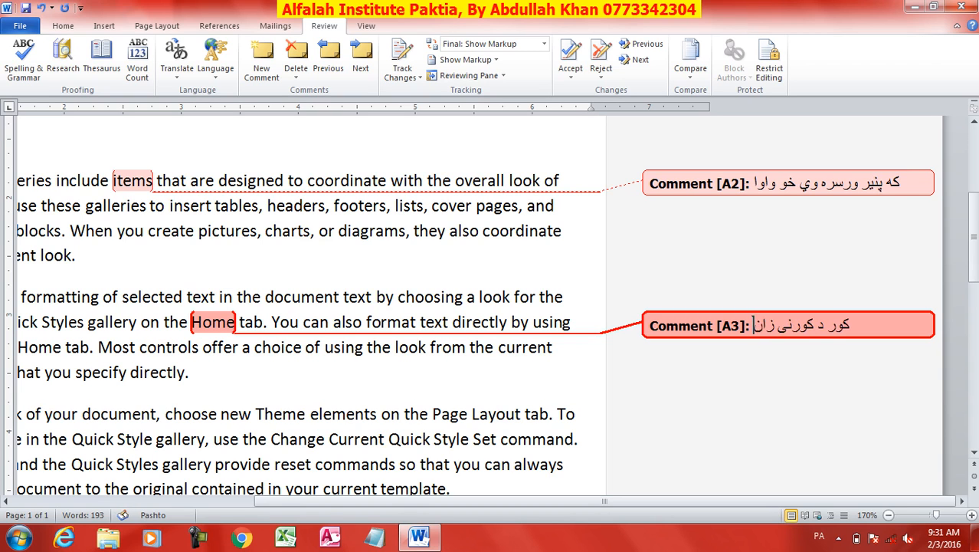
Step: Finish the comment on "Home" by adding "ګو ده" to the end of its text
type("ګو دم")
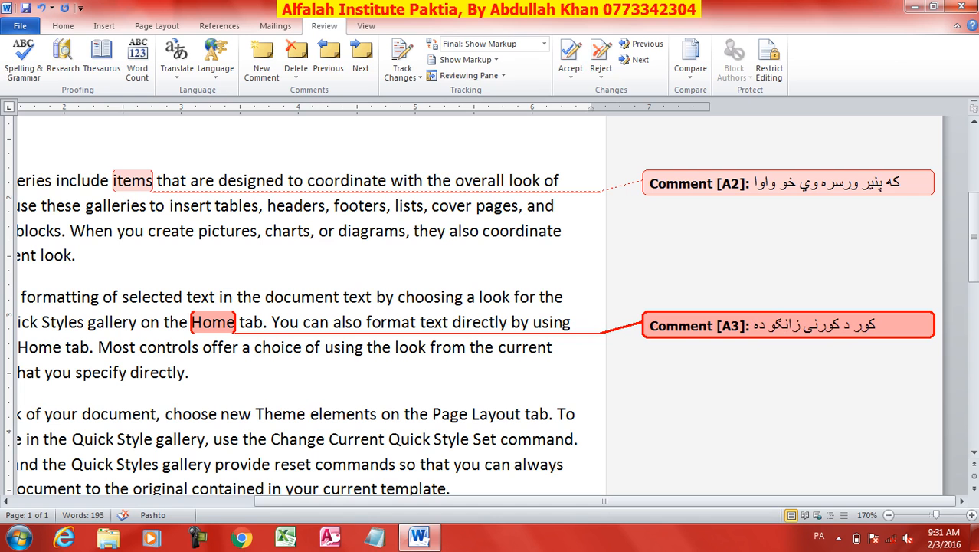
key("BackSpace")
type("ه")
left_click(156, 354)
Step: Select the first comment, then move forward and back through the document's comments
scroll(177, 399, "up", 4)
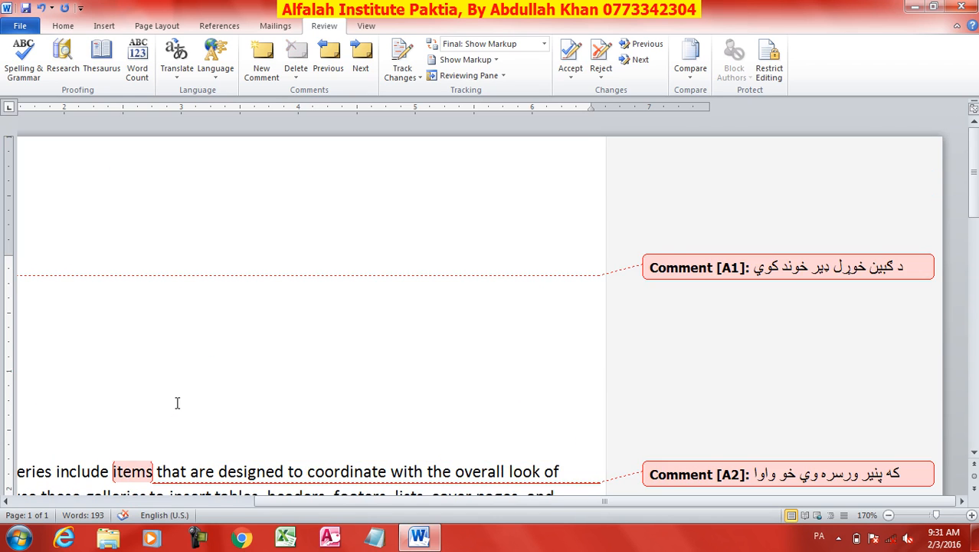
left_click(857, 267)
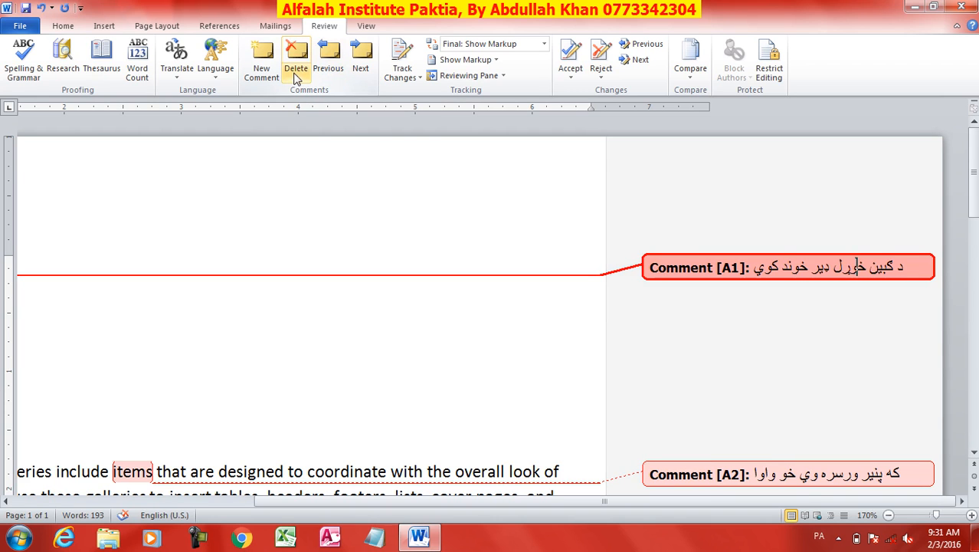
left_click(361, 62)
left_click(361, 61)
left_click(330, 71)
left_click(331, 71)
left_click(328, 68)
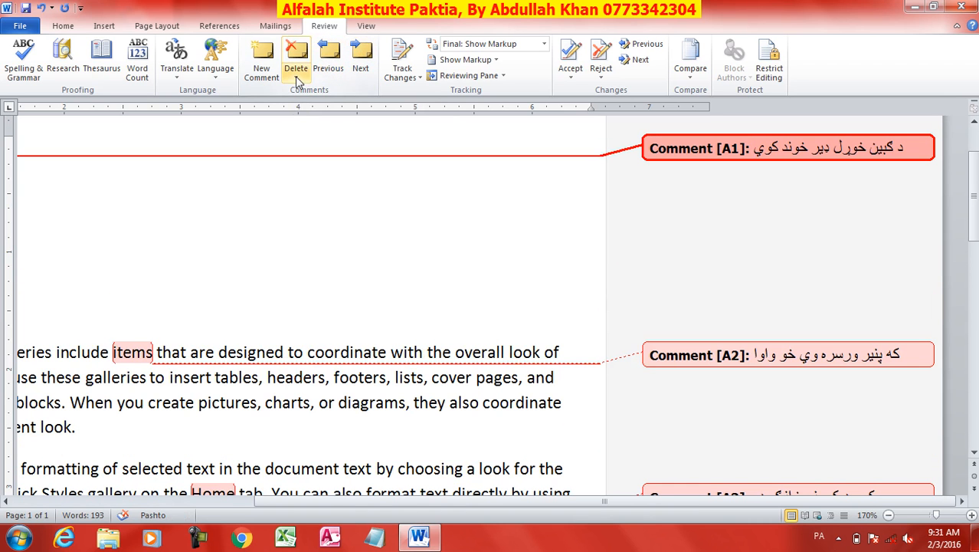
Step: Delete all comments in the document and check the text for leftover comments
left_click(296, 76)
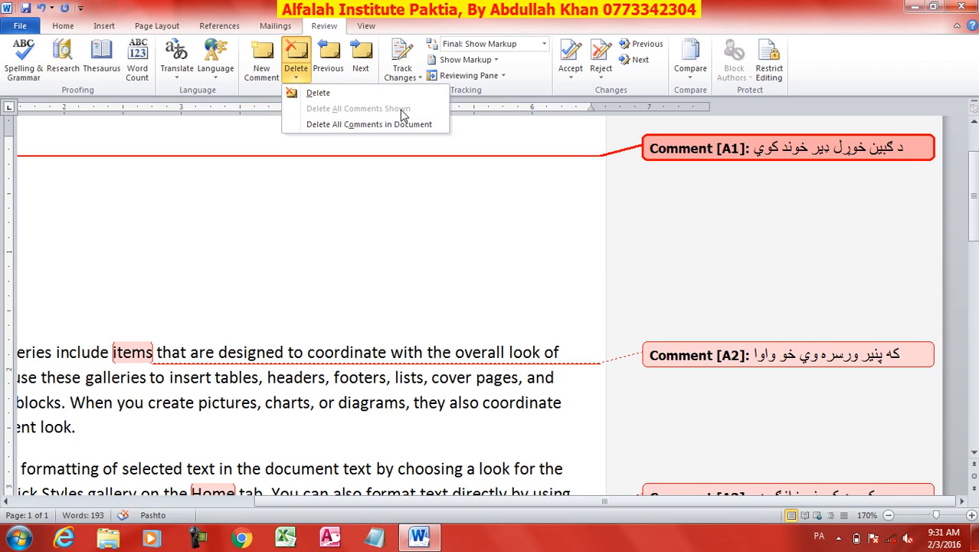
left_click(335, 134)
scroll(345, 265, "up", 2)
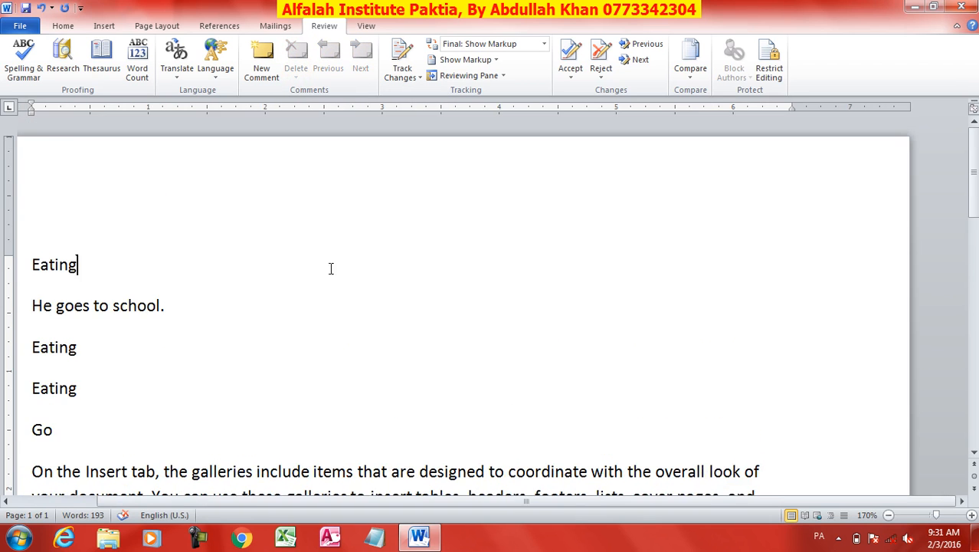
scroll(339, 266, "down", 5)
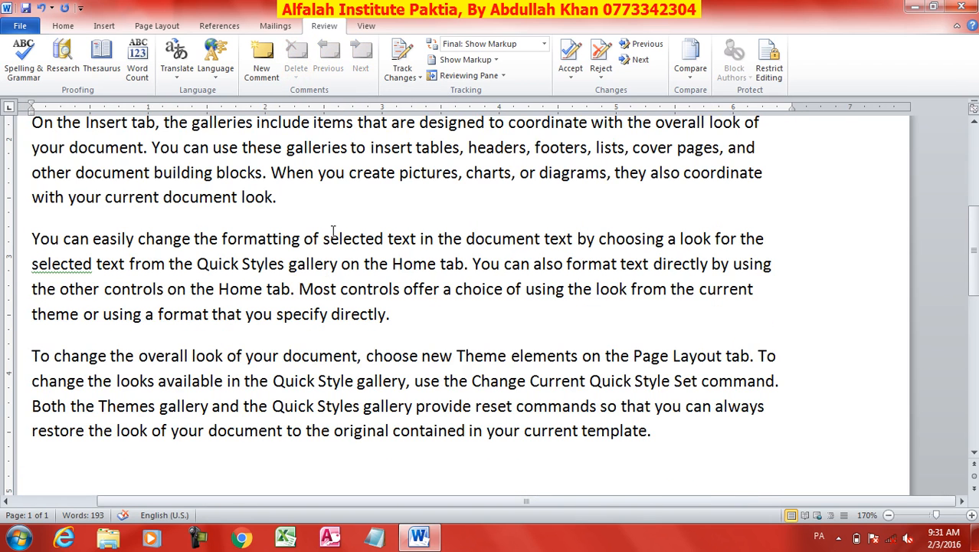
scroll(333, 232, "up", 5)
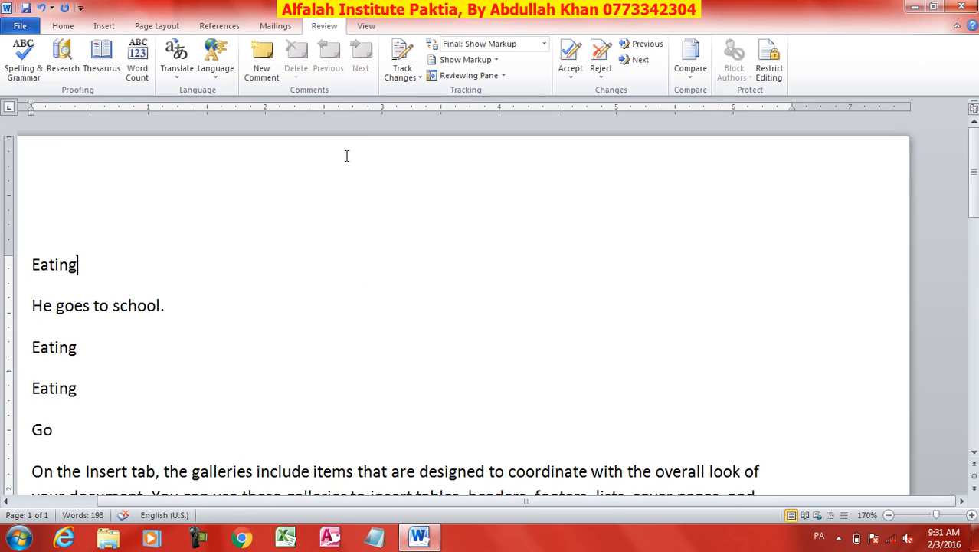
Step: Add a comment reading "سیبسیبسیب" to the first word "Eating" and check how it looks in the print preview
left_click(262, 55)
type("سیبسیبسیب")
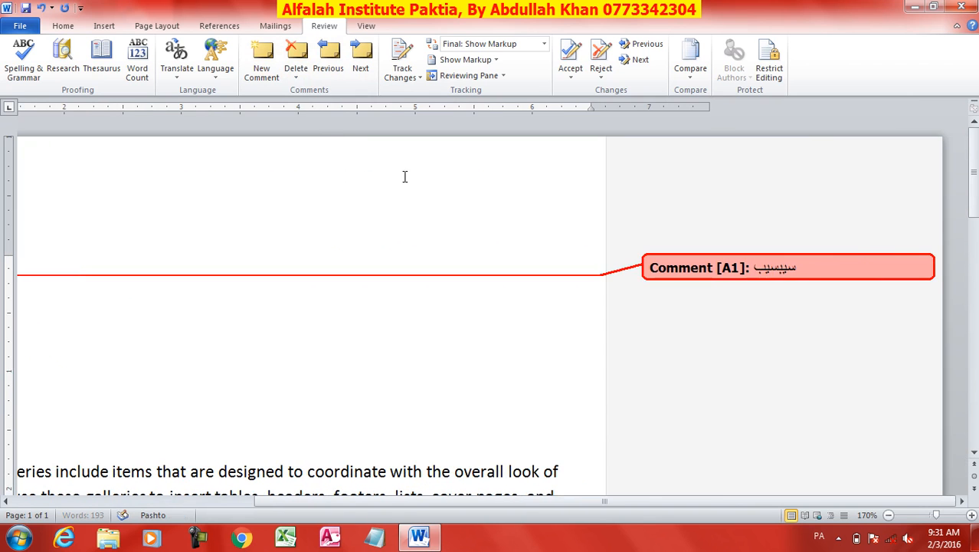
left_click(279, 389)
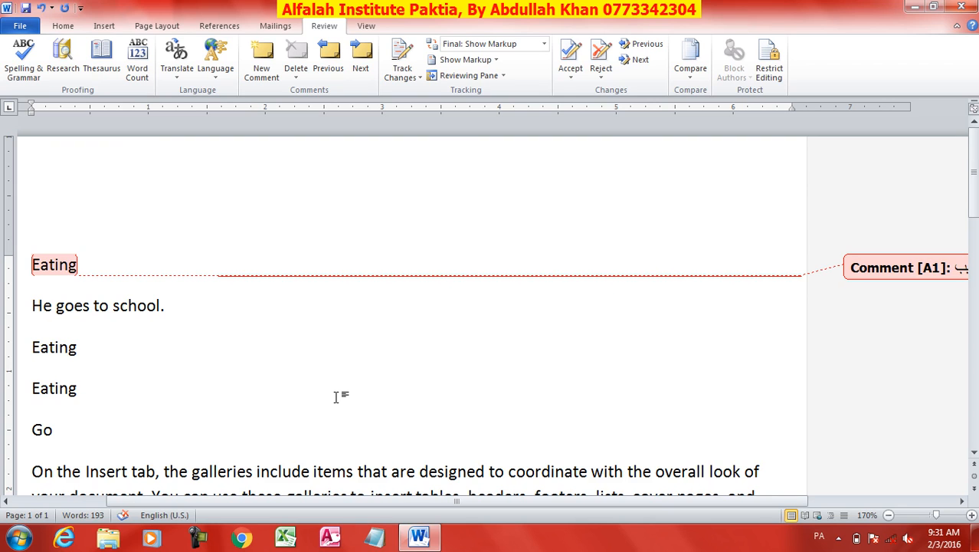
key("ctrl+p")
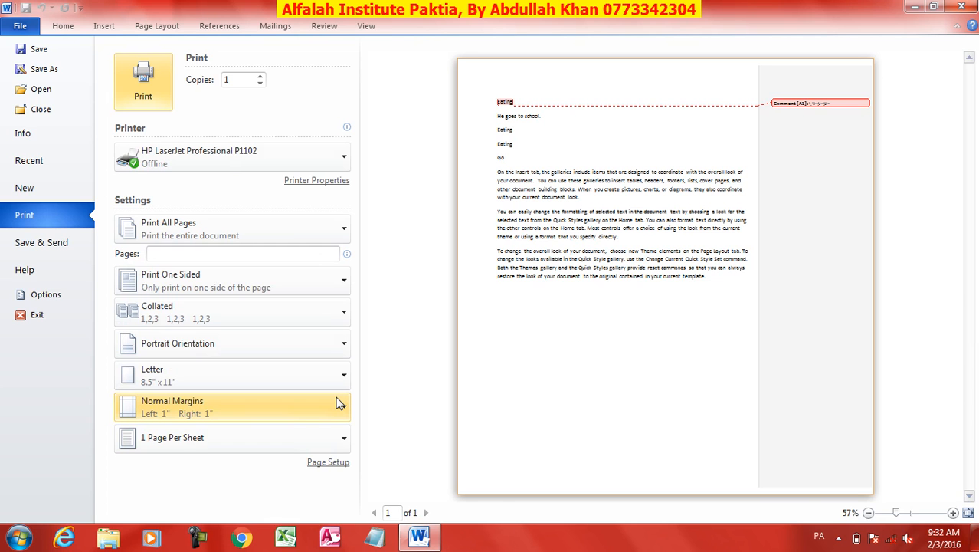
key("Escape")
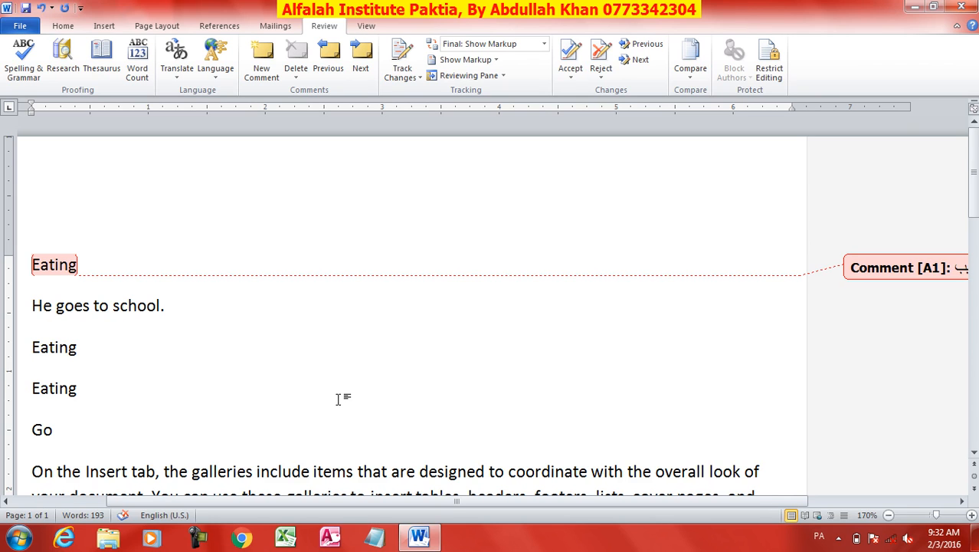
Step: Delete the comment attached to the first word "Eating"
scroll(337, 400, "up", 1)
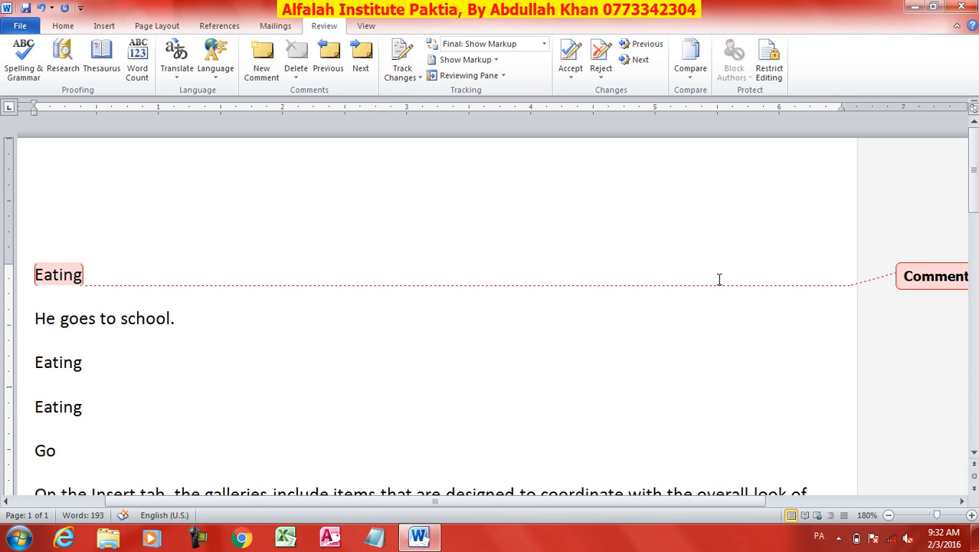
left_click(920, 287)
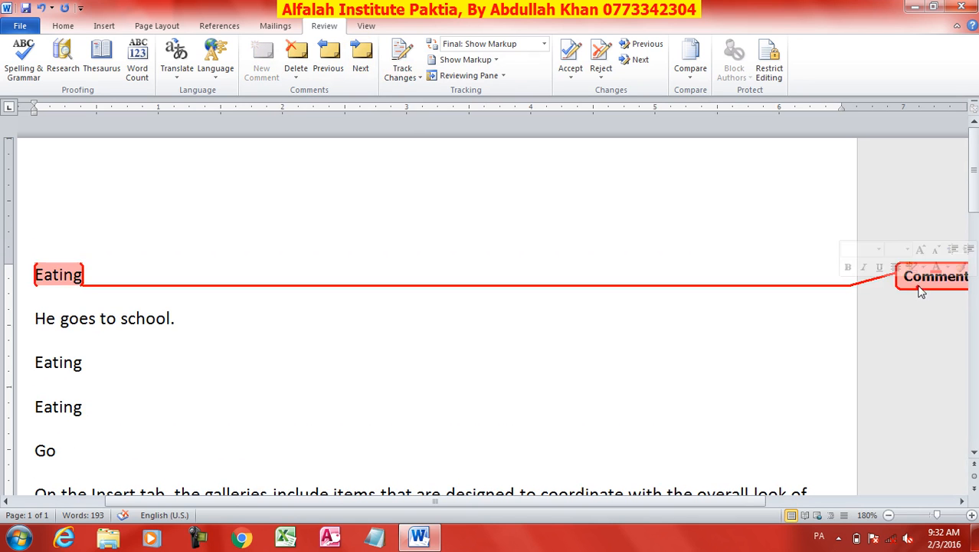
left_click(295, 77)
left_click(314, 92)
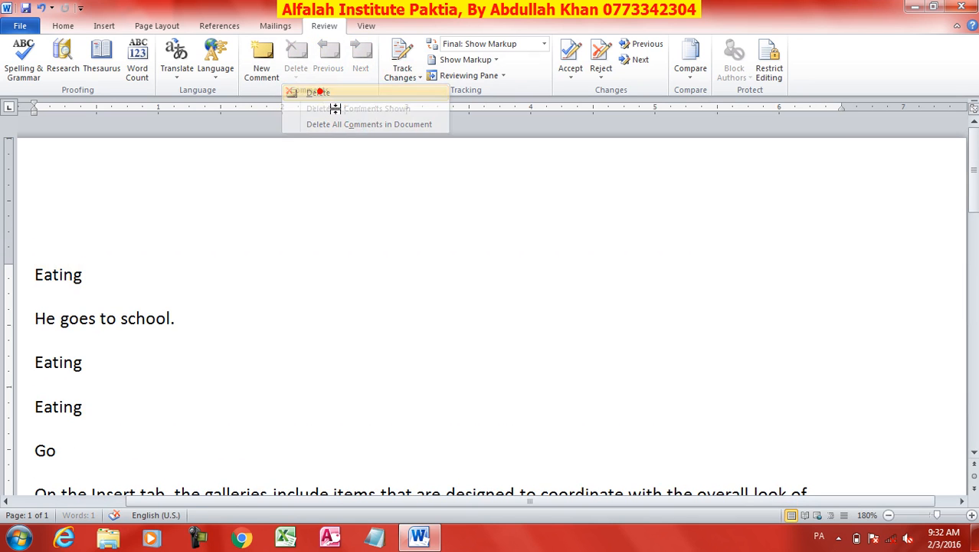
Step: Turn on Track Changes for the document
left_click(346, 427)
scroll(309, 404, "down", 5)
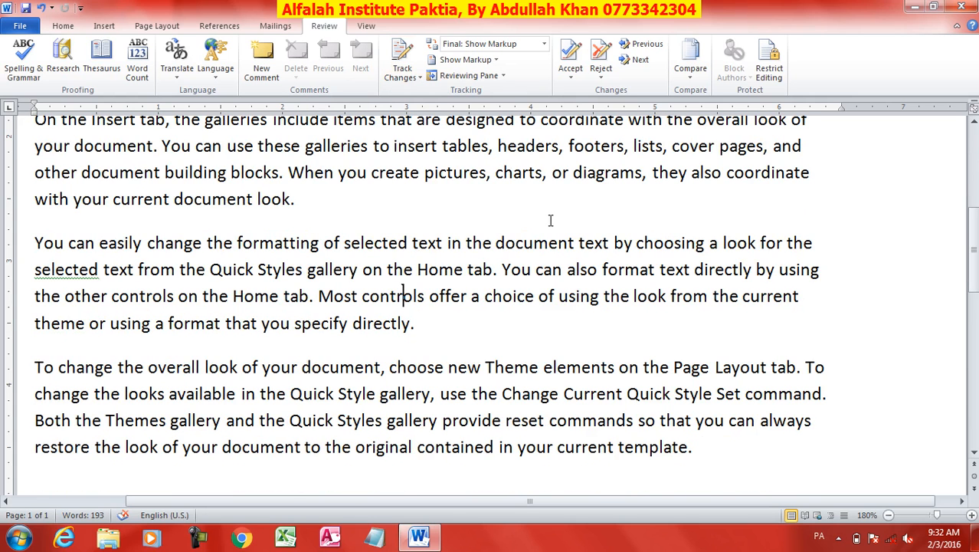
scroll(544, 236, "down", 2)
scroll(527, 284, "up", 3)
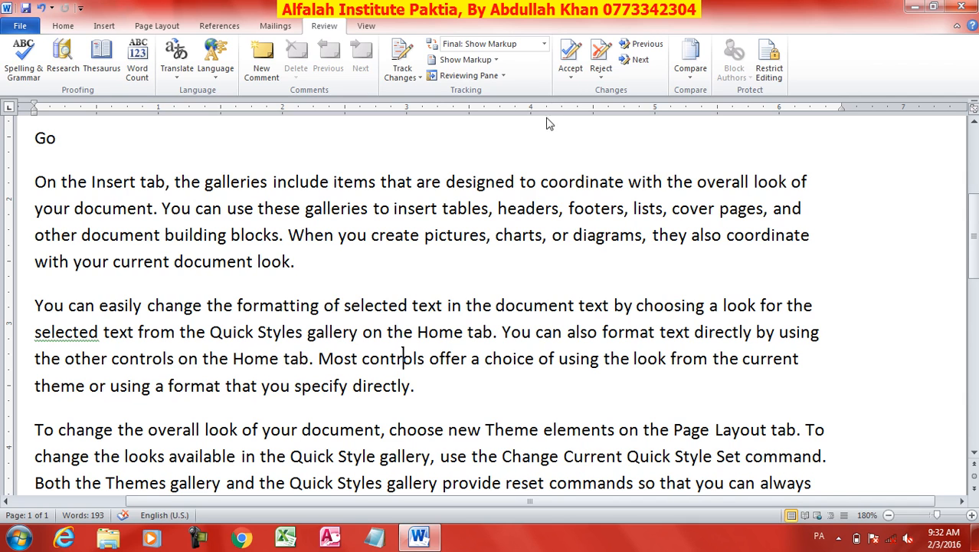
left_click(403, 55)
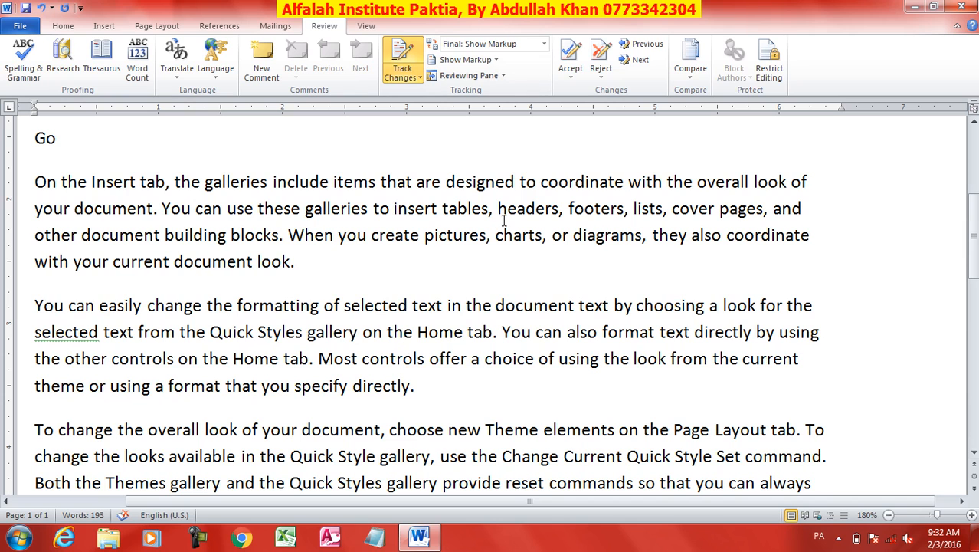
Step: Delete the end of the first sample paragraph, from the "g" of "building blocks" through "your current document look."
left_click(298, 264)
key("BackSpace")
key("BackSpace")
key("BackSpace")
key("BackSpace")
key("BackSpace")
key("BackSpace")
key("BackSpace")
key("BackSpace")
key("BackSpace")
key("BackSpace")
key("BackSpace")
key("BackSpace")
key("BackSpace")
key("BackSpace")
key("BackSpace")
key("BackSpace")
key("BackSpace")
key("BackSpace")
key("BackSpace")
key("BackSpace")
key("BackSpace")
key("BackSpace")
key("BackSpace")
key("BackSpace")
key("BackSpace")
key("BackSpace")
key("BackSpace")
key("BackSpace")
key("BackSpace")
key("BackSpace")
key("BackSpace")
key("BackSpace")
key("BackSpace")
key("BackSpace")
key("BackSpace")
key("BackSpace")
key("BackSpace")
key("BackSpace")
key("BackSpace")
key("BackSpace")
key("BackSpace")
key("BackSpace")
key("BackSpace")
key("BackSpace")
key("BackSpace")
key("BackSpace")
key("BackSpace")
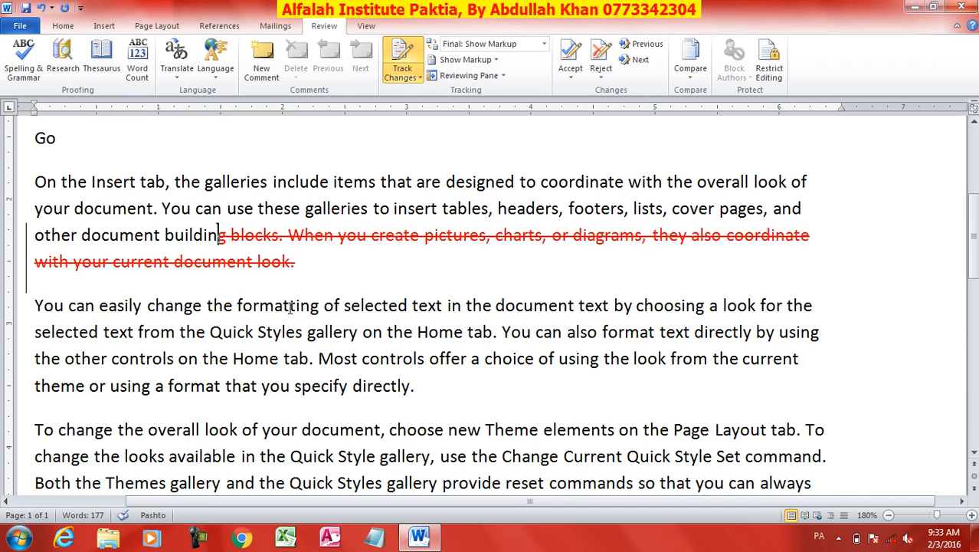
Step: Move the paragraph starting "You can easily change the formatting" to the end of the document by cutting and pasting it
left_click_drag(419, 389, 44, 306)
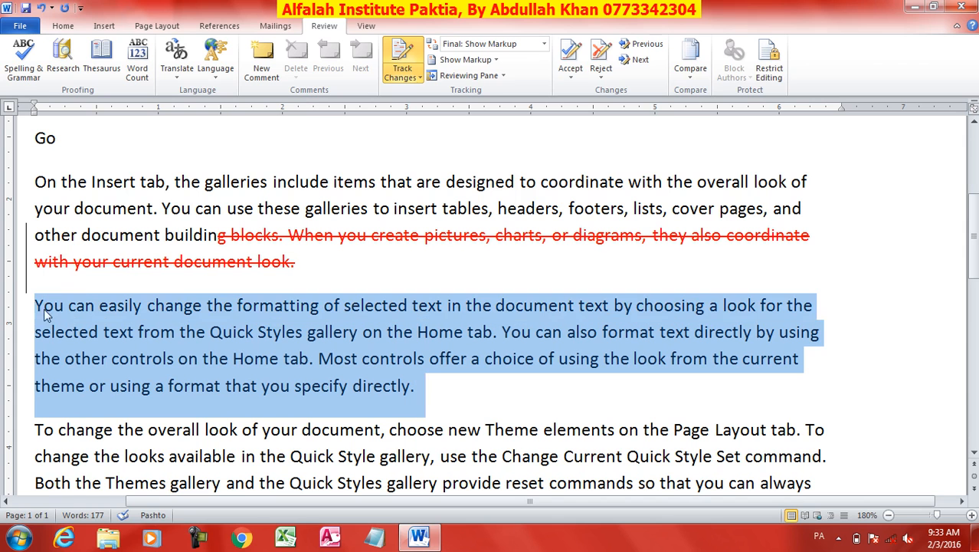
left_click(62, 25)
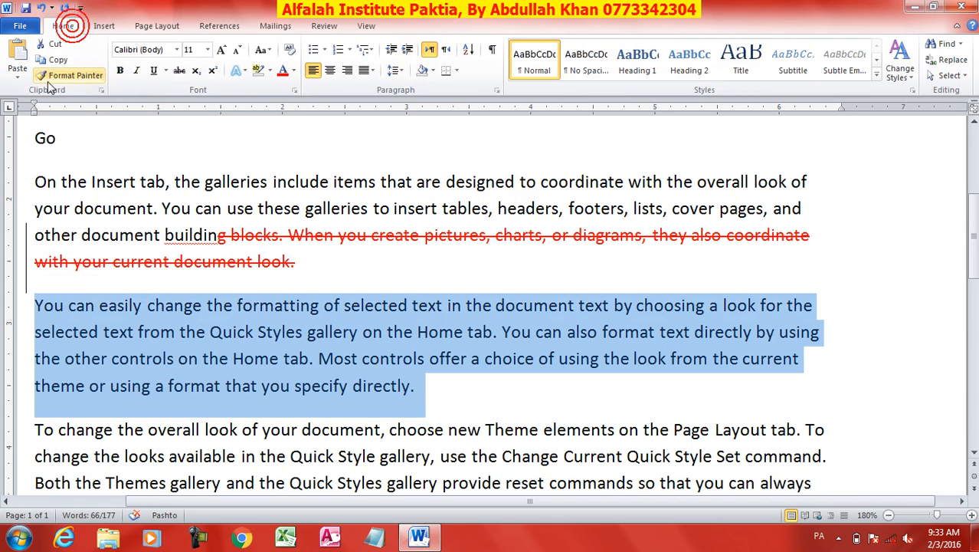
left_click(56, 44)
scroll(276, 230, "down", 3)
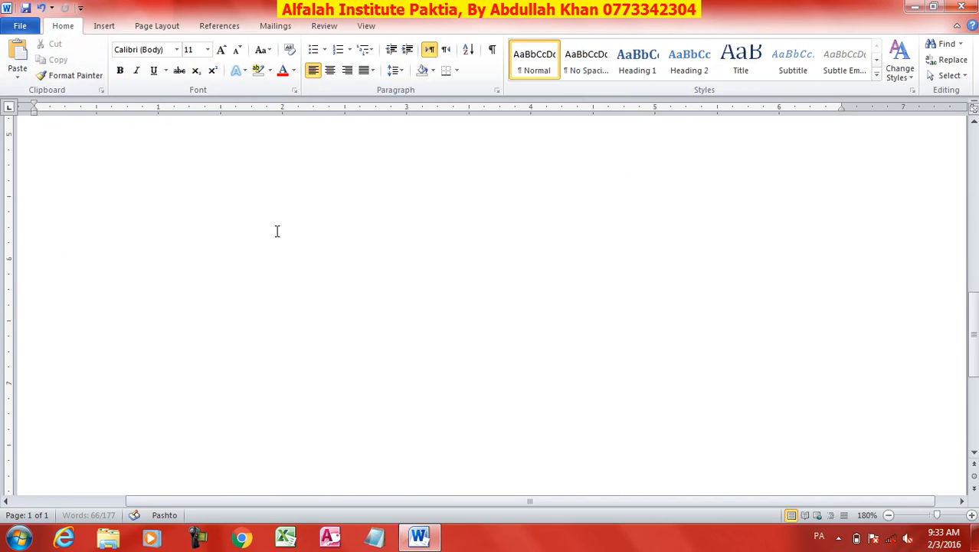
left_click(97, 301)
left_click(16, 57)
scroll(283, 263, "up", 3)
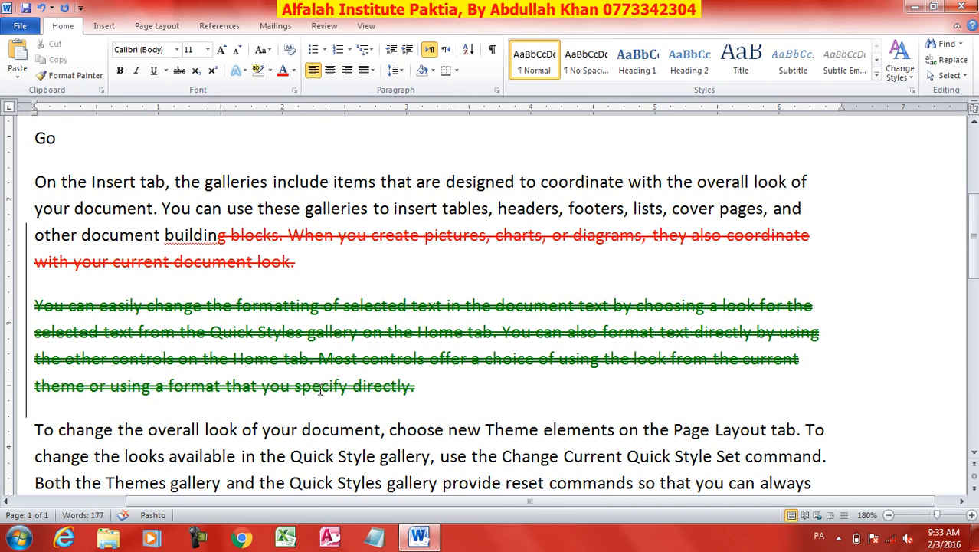
Step: Format "the Quick Style gallery" through "Both the Themes gallery and the Quick Styles" as bold, italic and 12 pt
scroll(320, 389, "down", 2)
left_click_drag(383, 299, 259, 270)
left_click(123, 71)
left_click(137, 71)
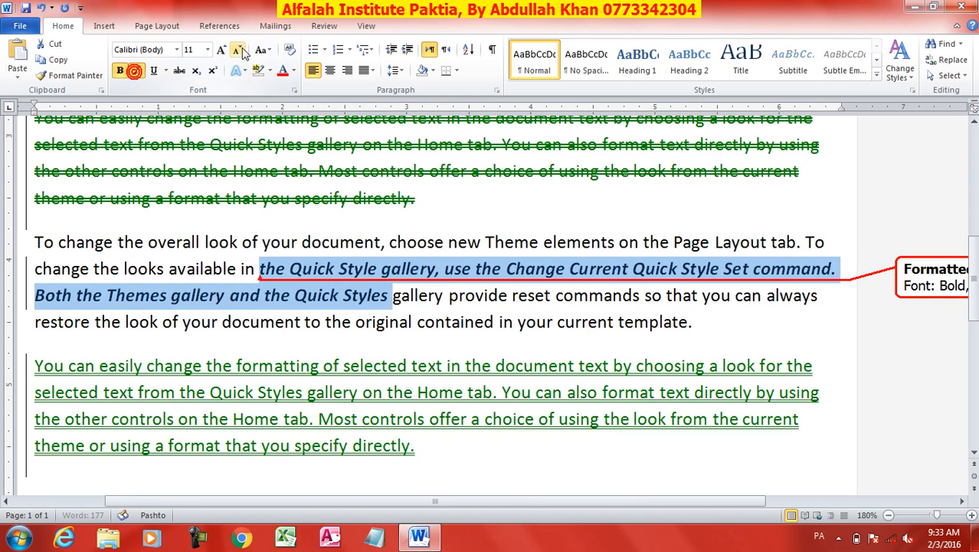
left_click(221, 49)
left_click(472, 297)
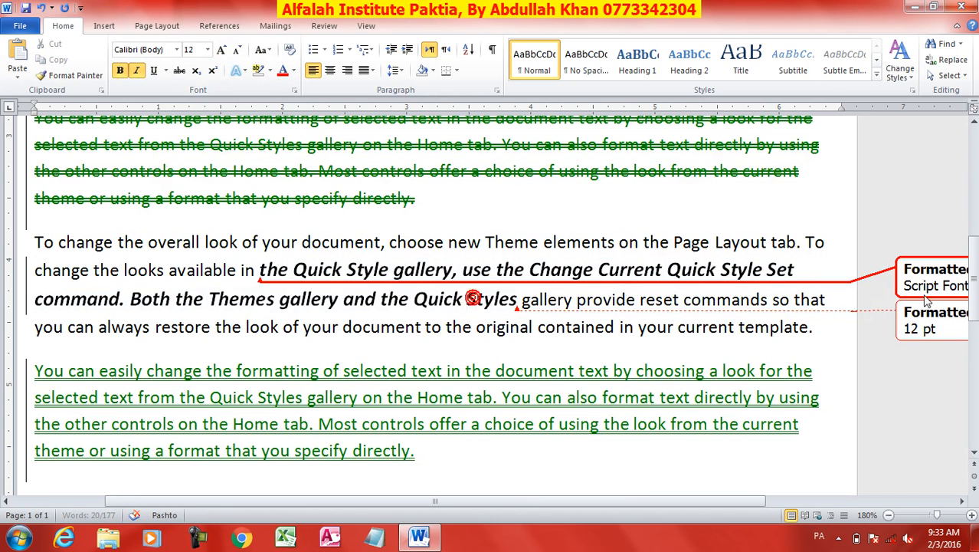
Step: Examine the Track Changes options, including the color choices for insertions and deletions, and cancel without changing them
left_click(324, 26)
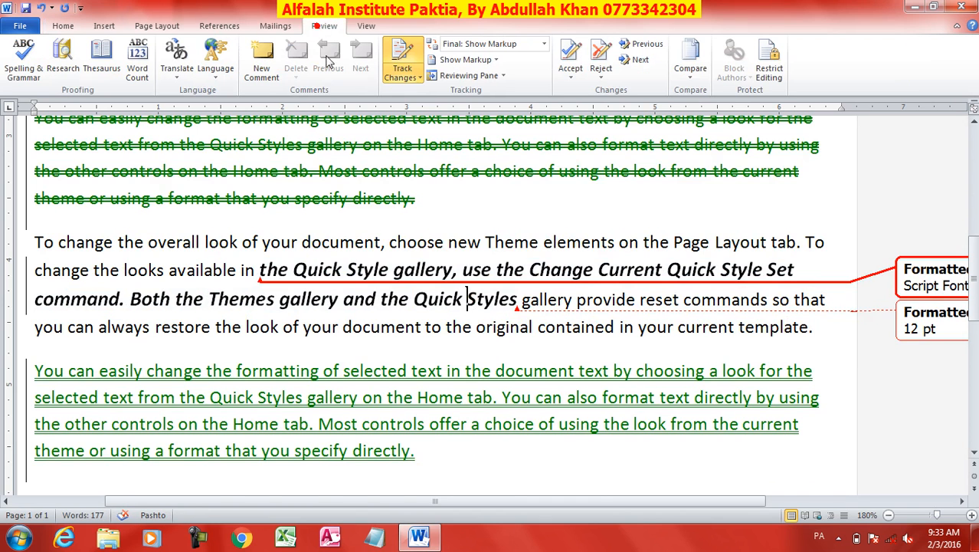
scroll(569, 299, "up", 5)
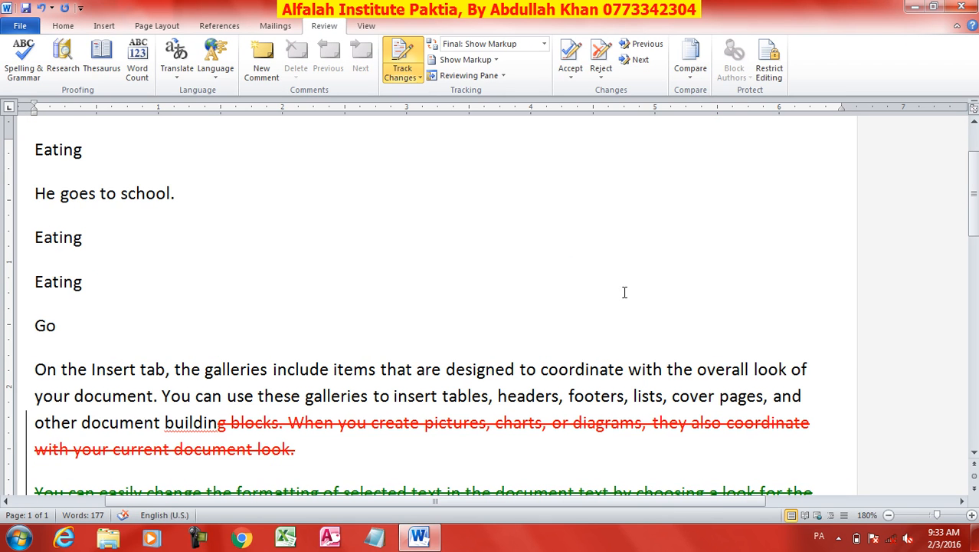
left_click(419, 77)
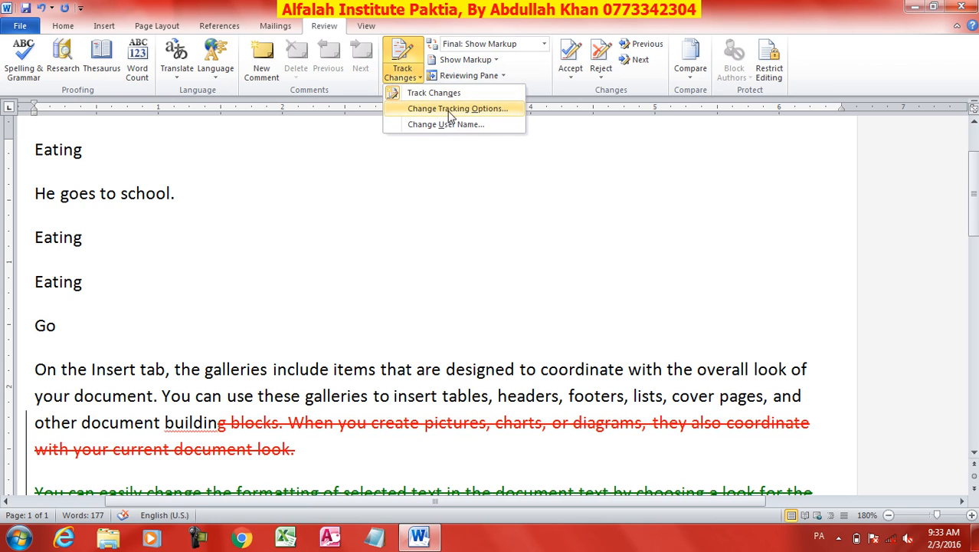
left_click(482, 110)
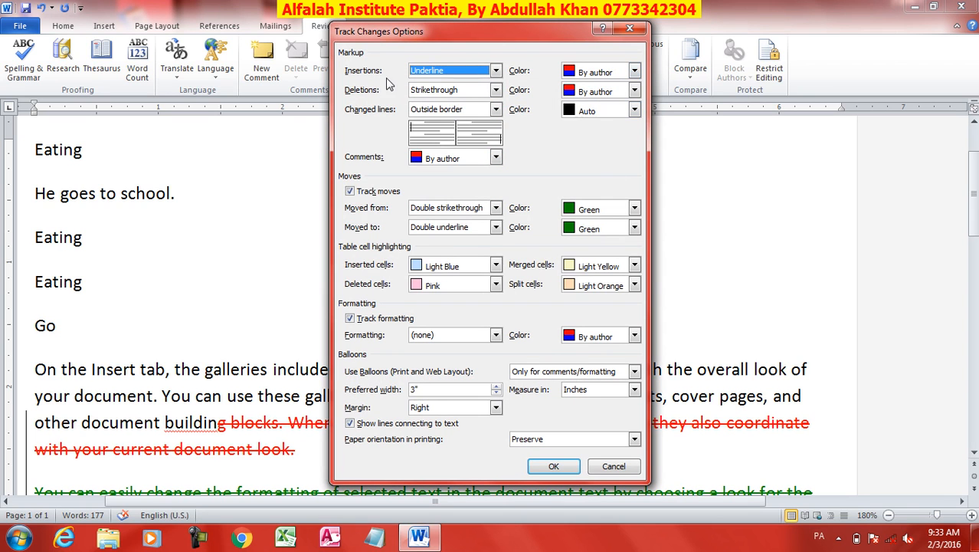
left_click(634, 72)
scroll(587, 105, "down", 2)
scroll(587, 105, "down", 2)
scroll(587, 105, "up", 4)
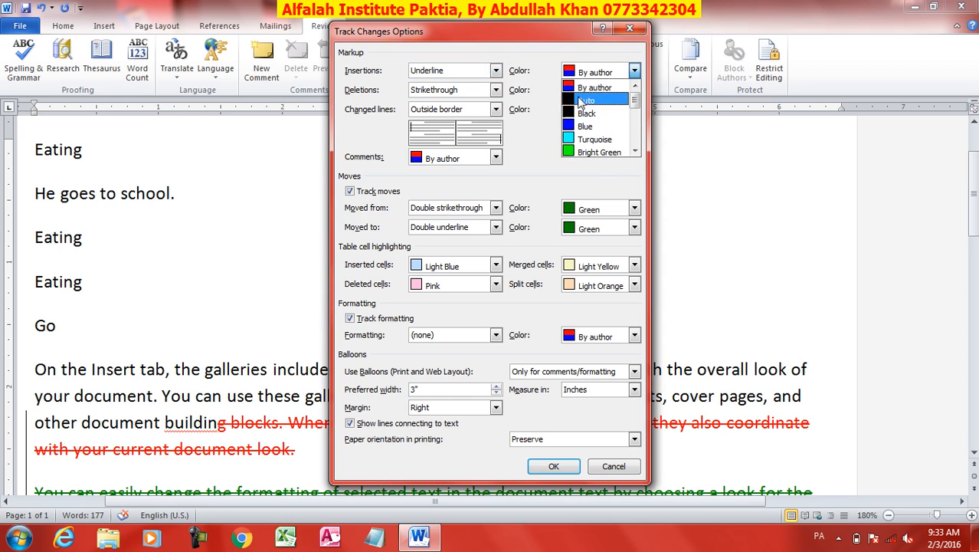
left_click(508, 48)
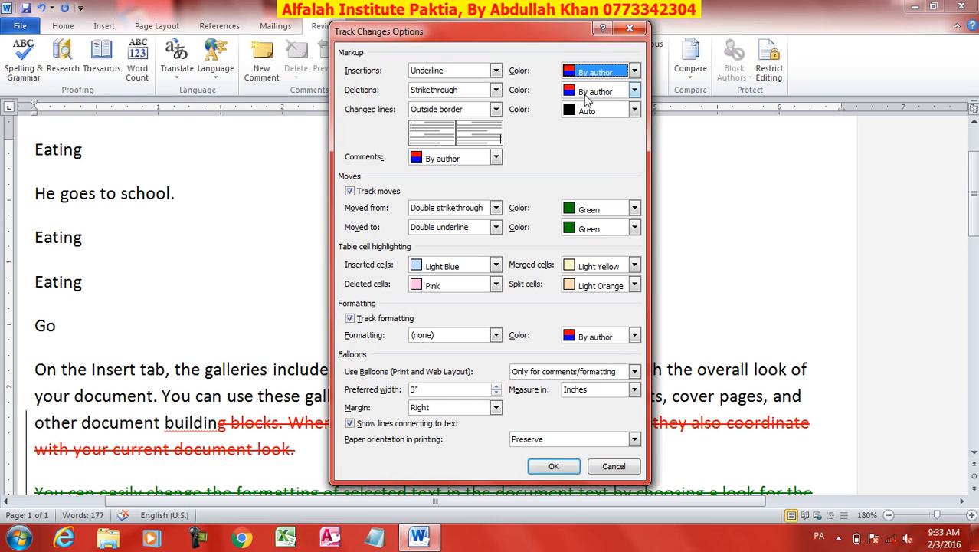
left_click(635, 90)
left_click(636, 92)
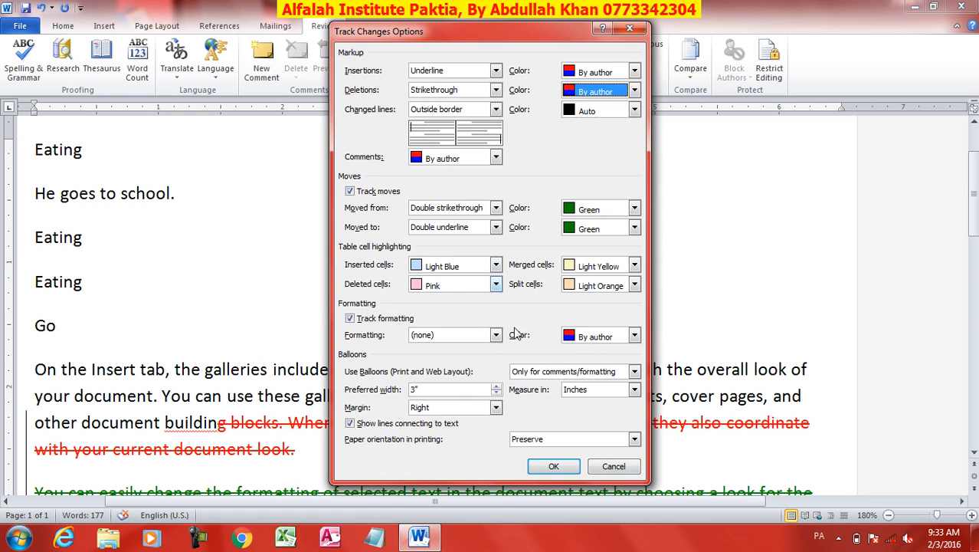
left_click(622, 466)
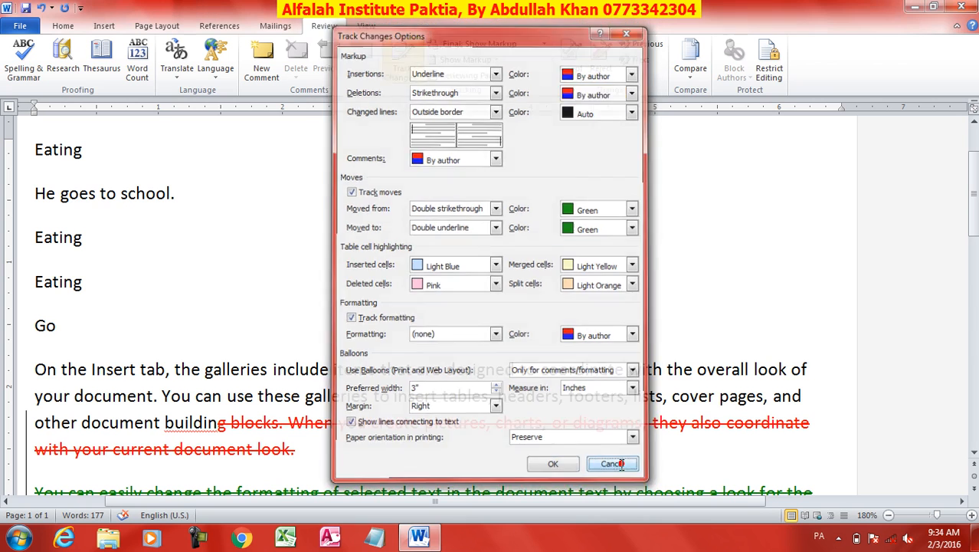
left_click(401, 77)
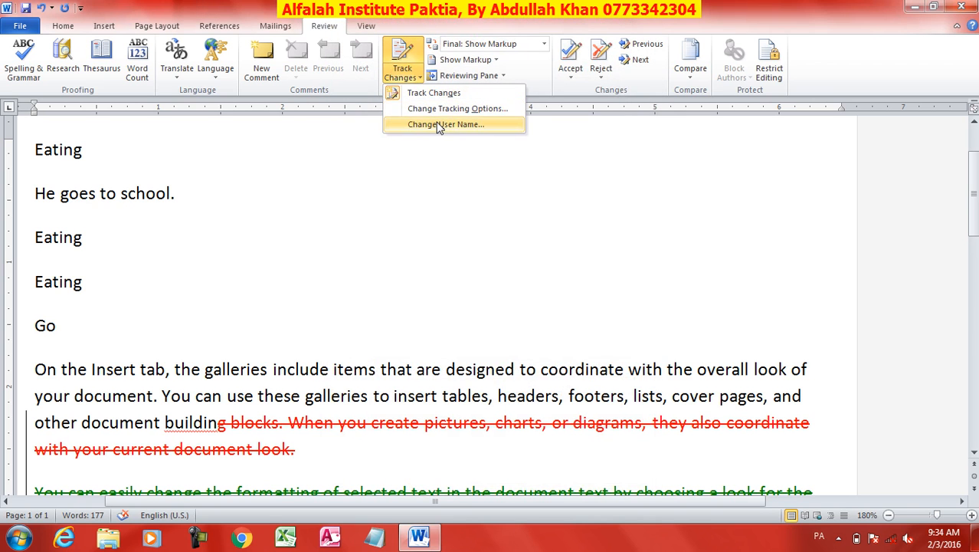
left_click(686, 423)
scroll(678, 413, "down", 3)
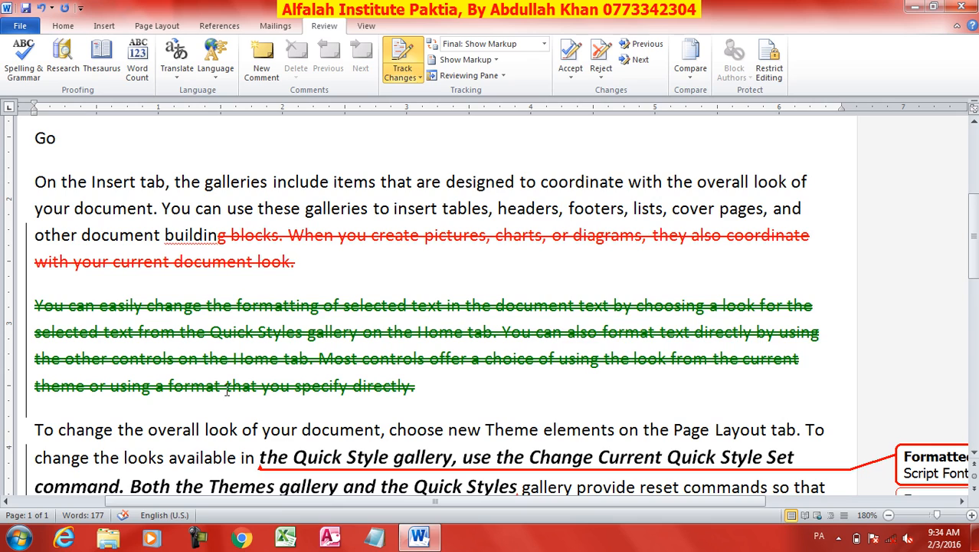
Step: Check the user name and initials used for tracked changes, and cancel without changing them
scroll(541, 423, "down", 2)
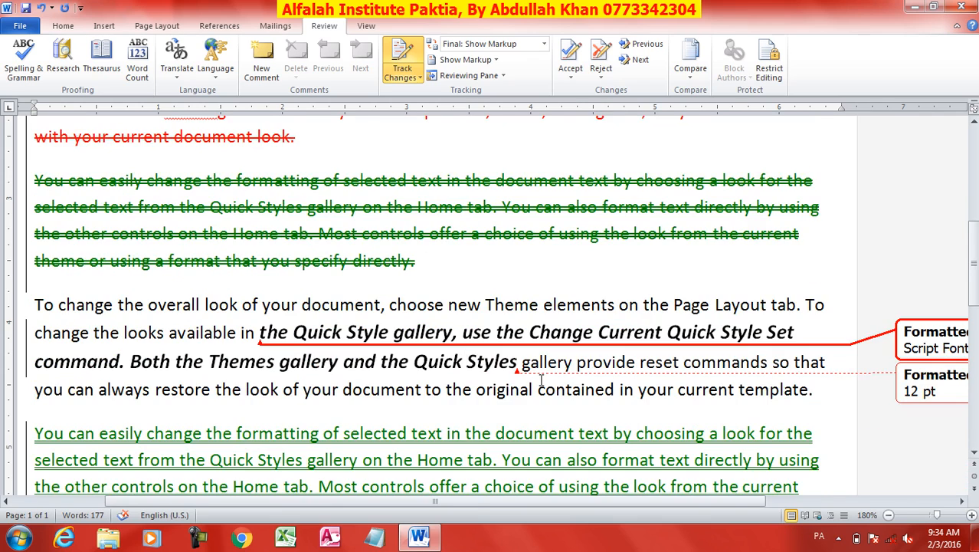
scroll(541, 382, "down", 4)
scroll(645, 351, "down", 3, "ctrl")
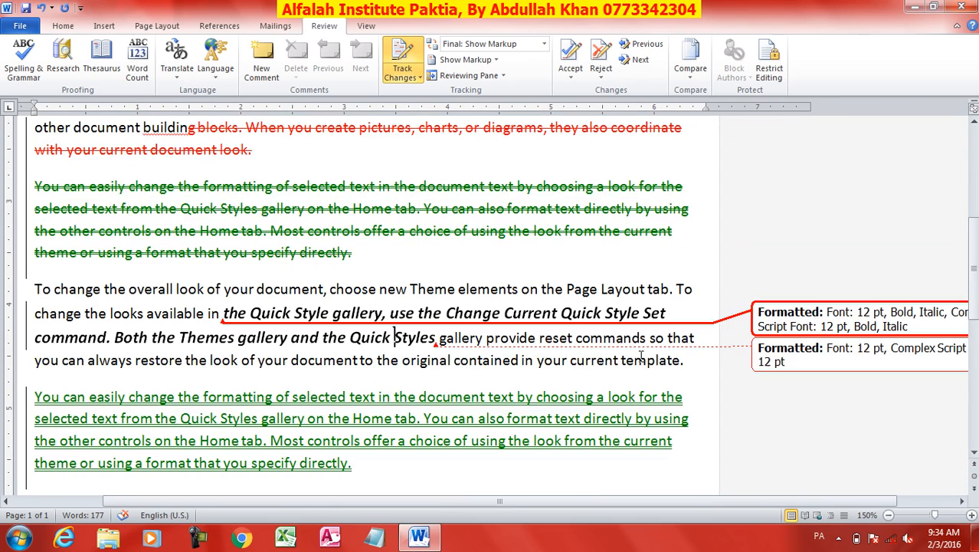
scroll(637, 357, "down", 1, "ctrl")
scroll(635, 364, "up", 9)
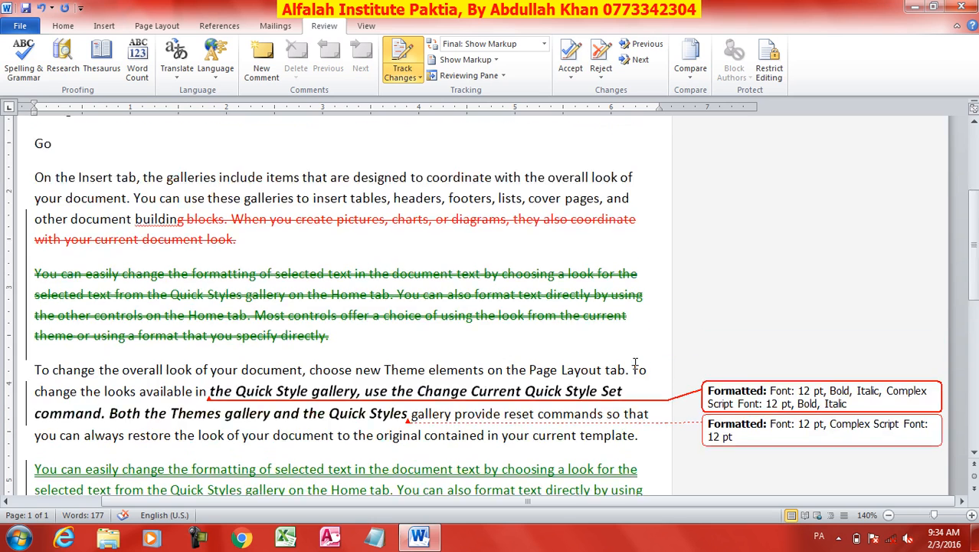
left_click(406, 79)
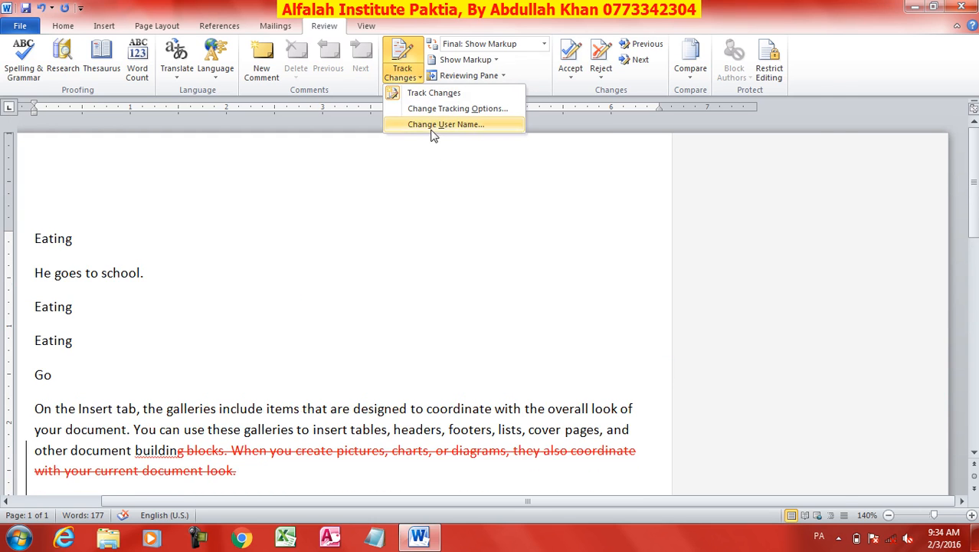
left_click(434, 125)
double_click(448, 217)
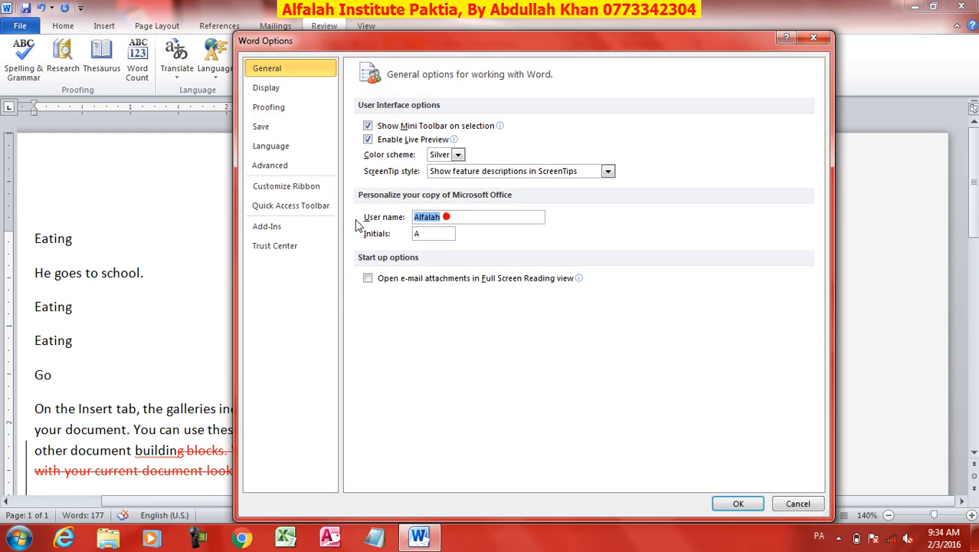
left_click(793, 503)
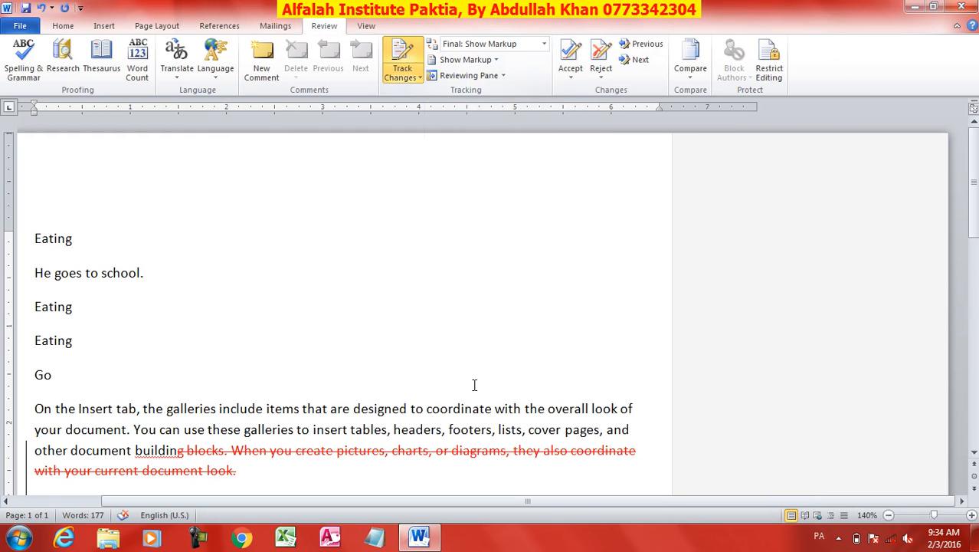
Step: Set the review display to Final and look through the document without markup
scroll(472, 383, "up", 1)
scroll(471, 391, "down", 4)
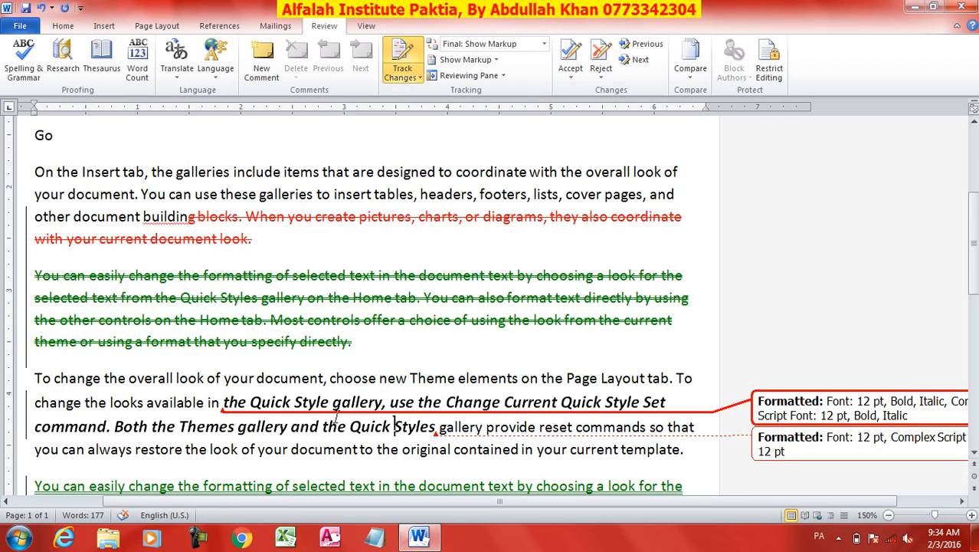
left_click(544, 45)
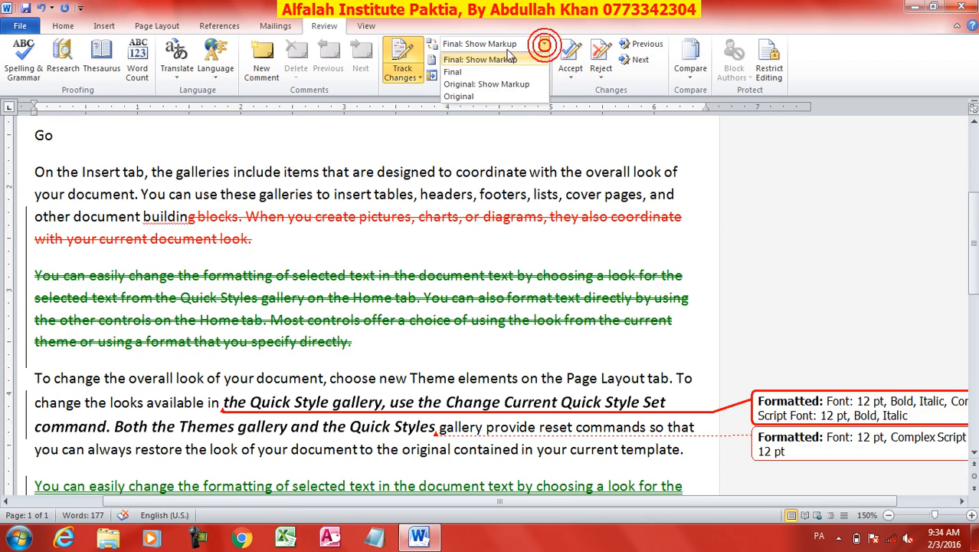
left_click(460, 73)
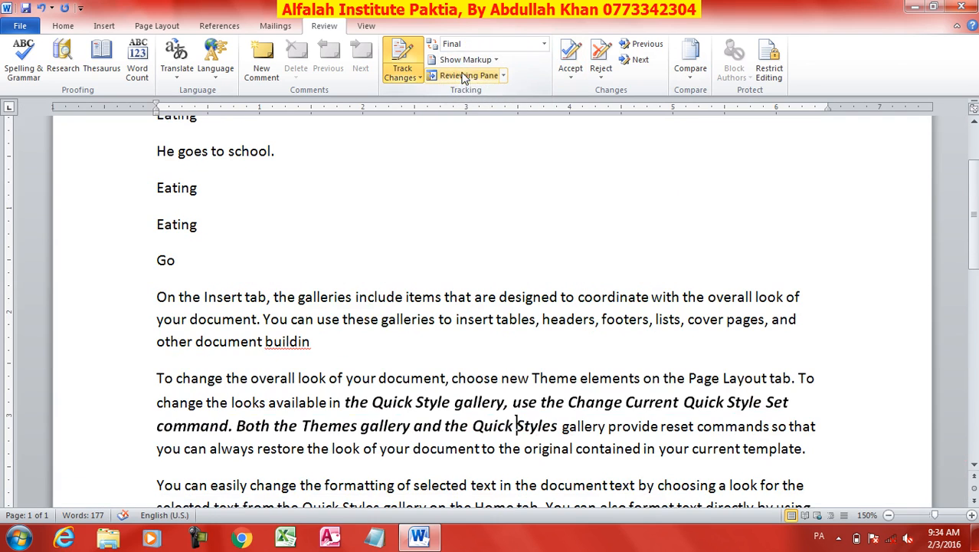
scroll(552, 162, "down", 3)
scroll(552, 163, "up", 2)
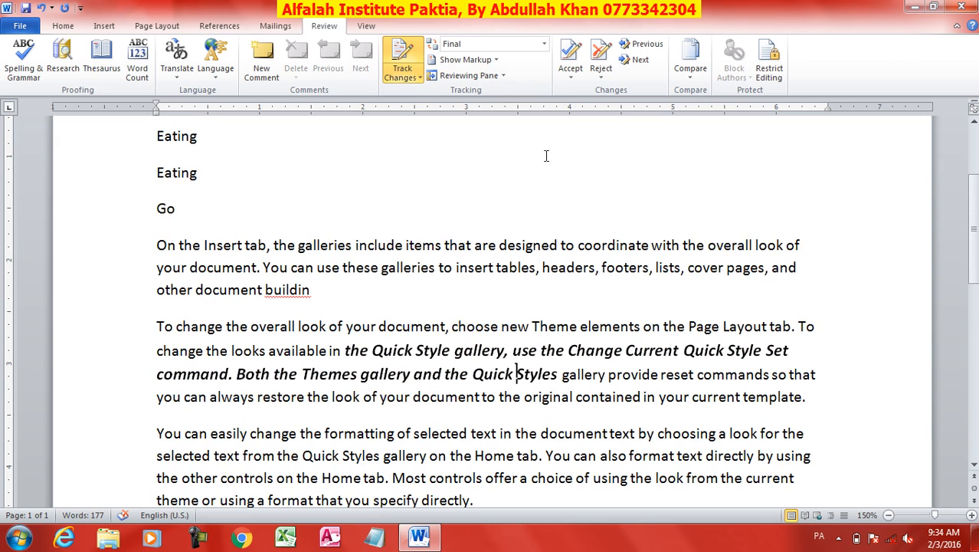
Step: Compare the Original: Show Markup and Original review displays, and return to Final: Show Markup
left_click(540, 44)
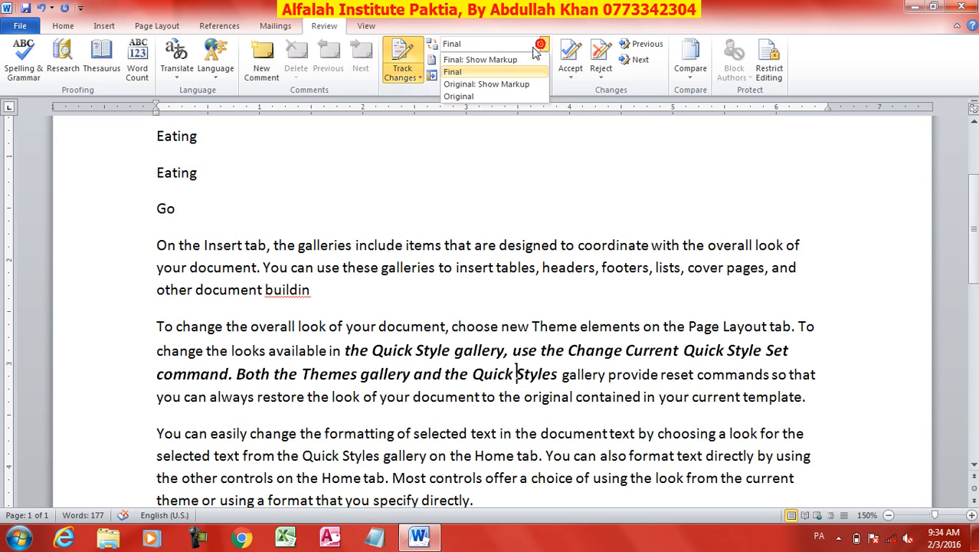
left_click(481, 85)
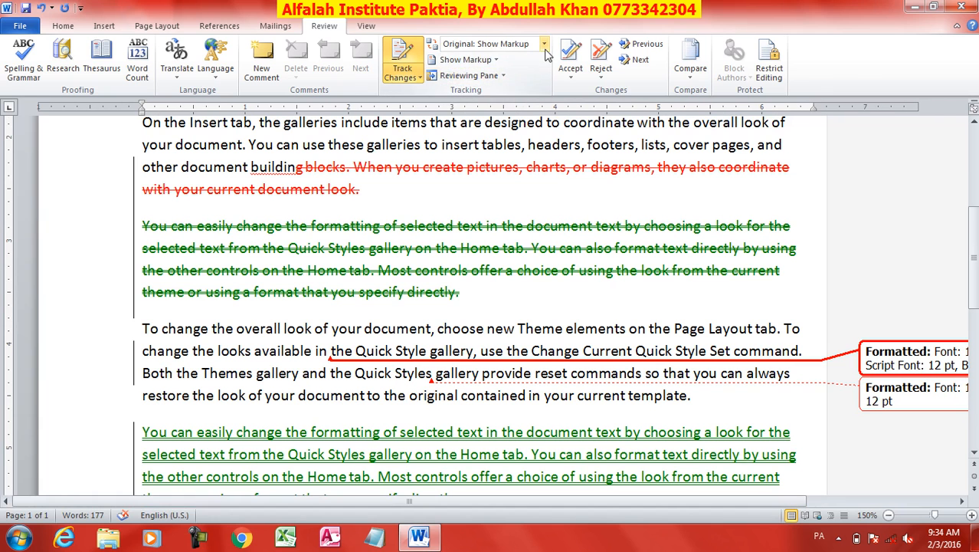
left_click(545, 46)
left_click(459, 95)
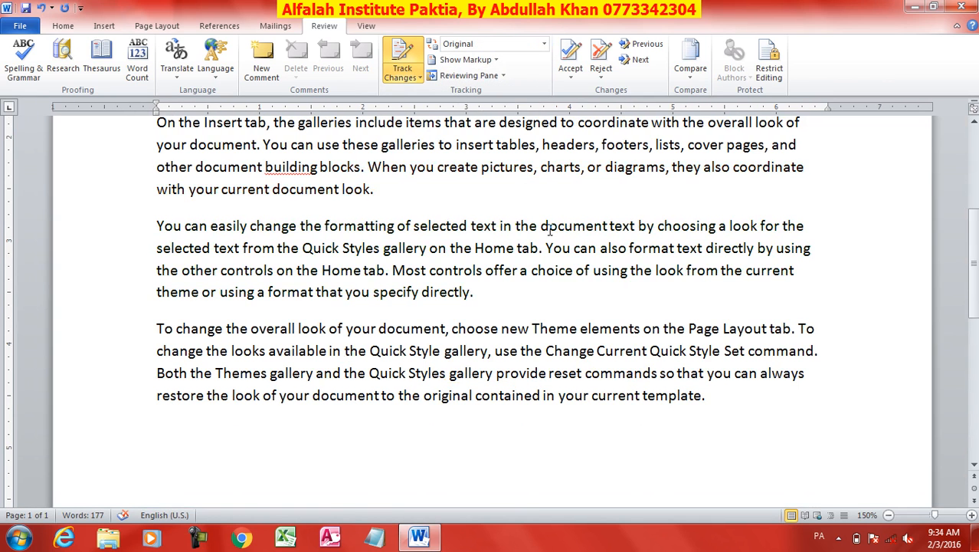
scroll(549, 225, "up", 4)
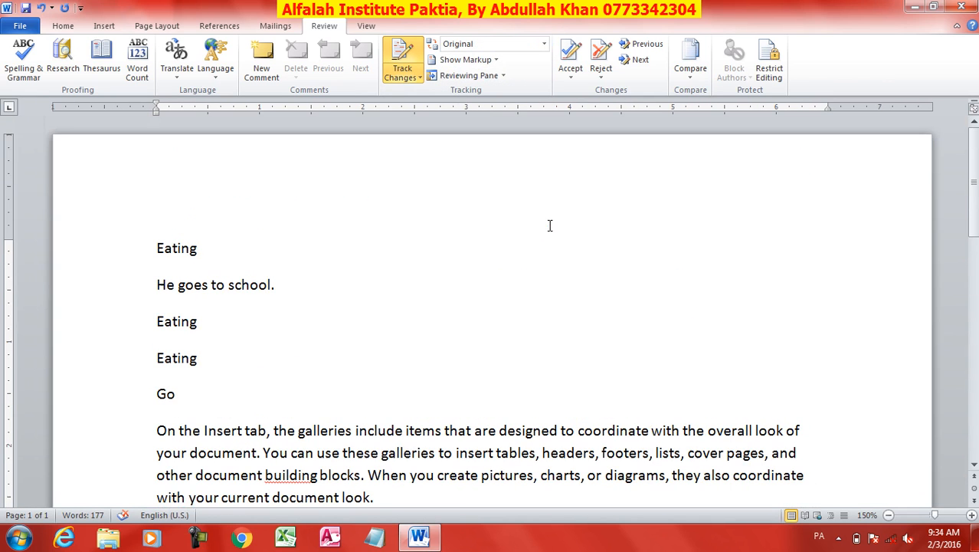
left_click(543, 43)
left_click(535, 60)
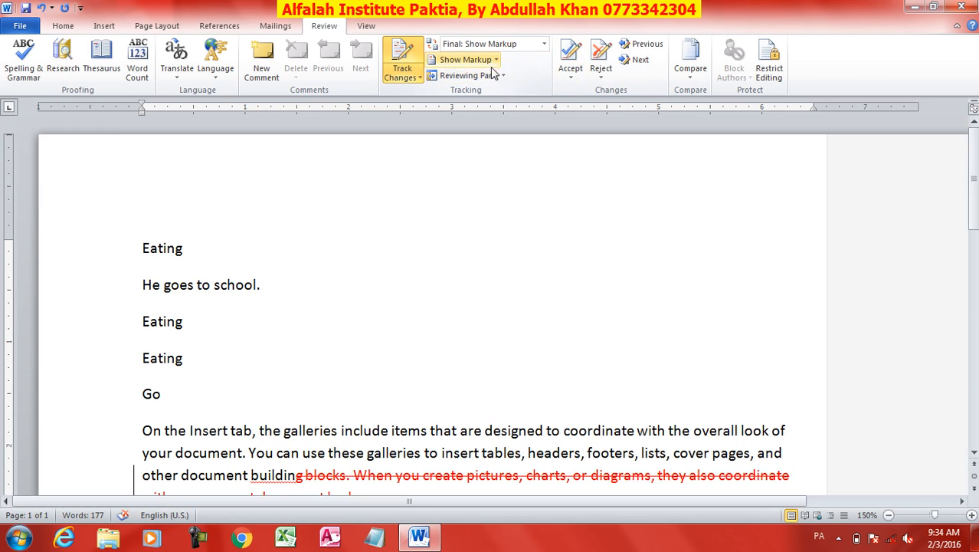
Step: Examine the Show Markup options, including the balloon choices, and inspect the revision details of the bold italic text
left_click(494, 62)
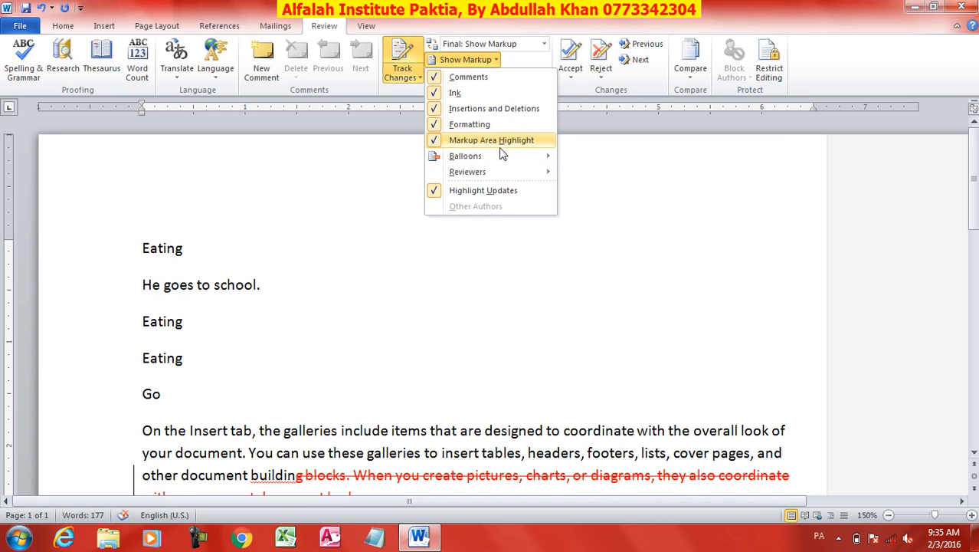
mouse_move(503, 156)
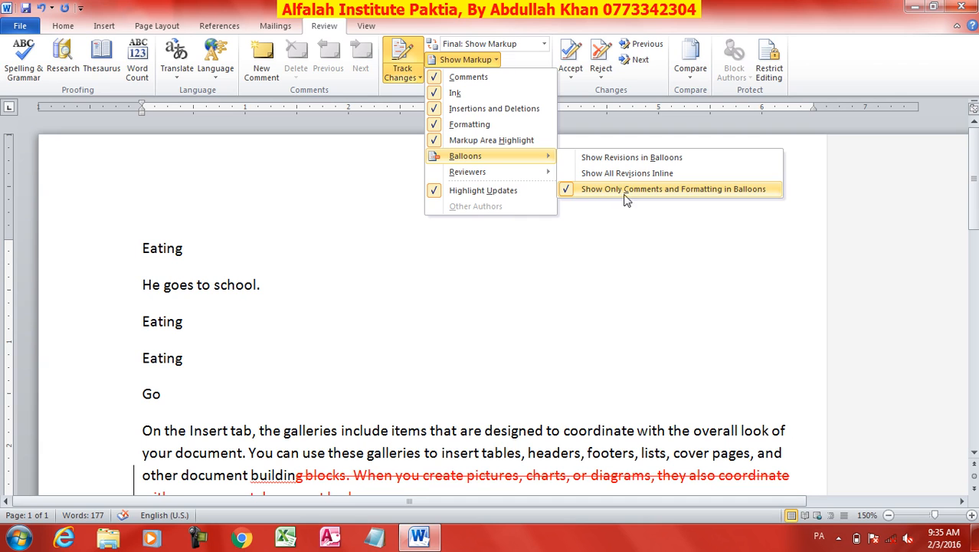
left_click(589, 276)
scroll(591, 276, "down", 4)
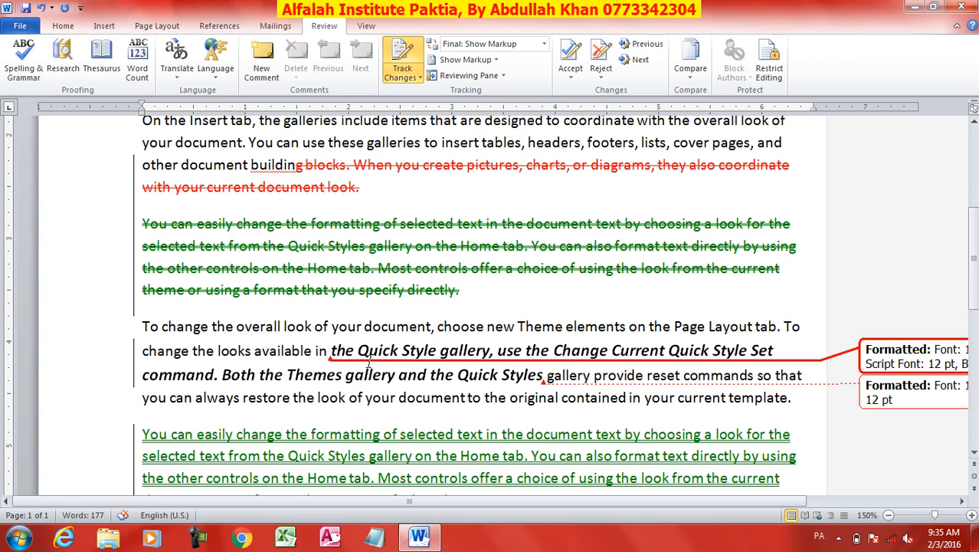
mouse_move(377, 366)
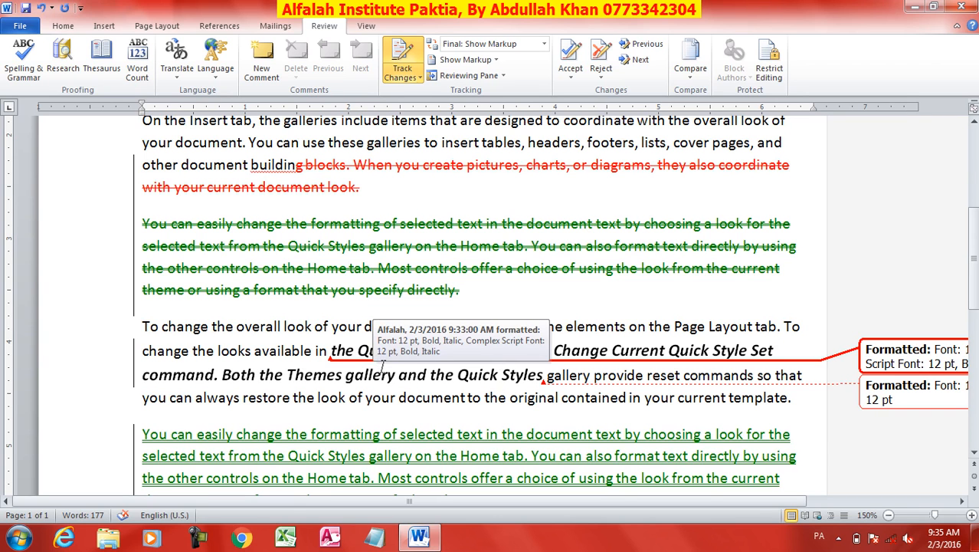
Step: Show all revisions inline, and switch the markup to show revisions in balloons for comparison
left_click(494, 60)
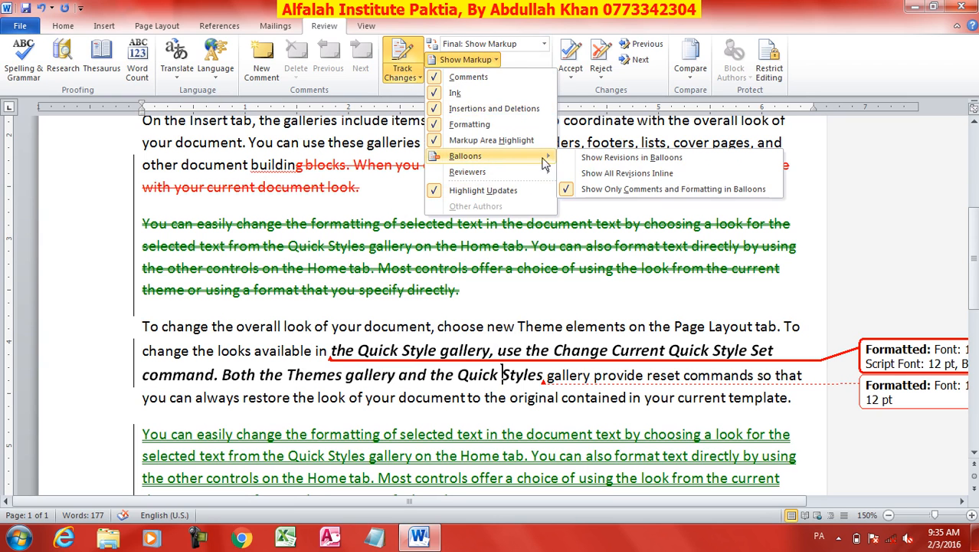
left_click(641, 176)
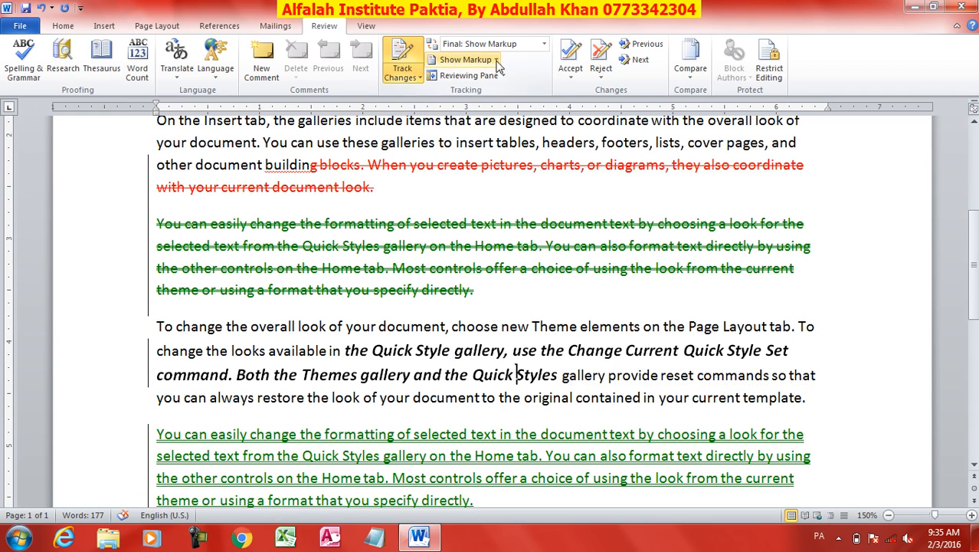
left_click(463, 60)
mouse_move(524, 162)
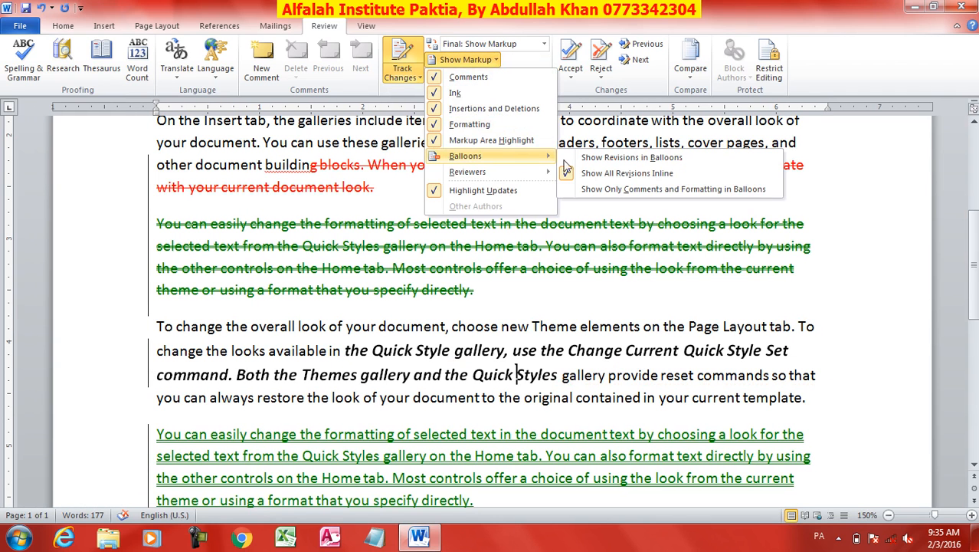
left_click(619, 159)
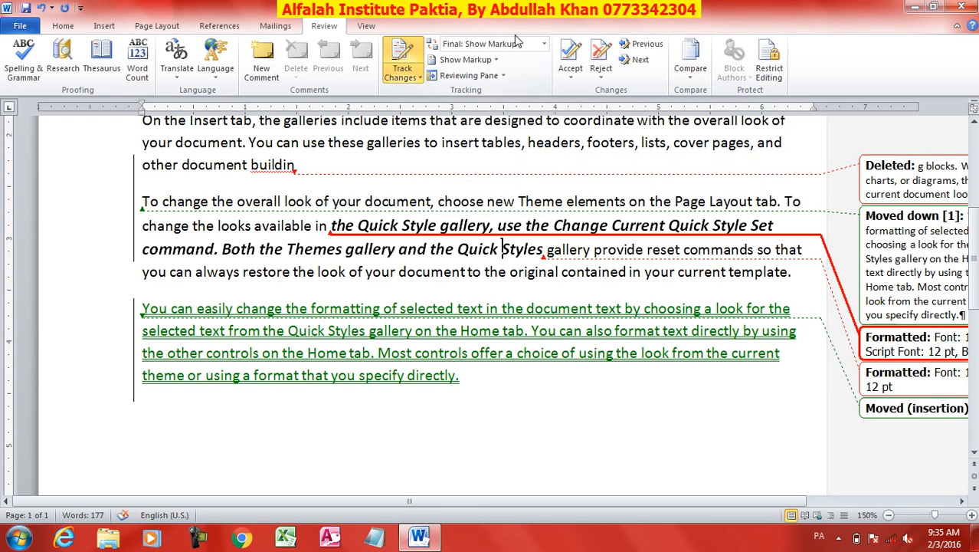
Step: Return to showing only comments and formatting in balloons, and look over the remaining Show Markup options such as Reviewers
left_click(464, 60)
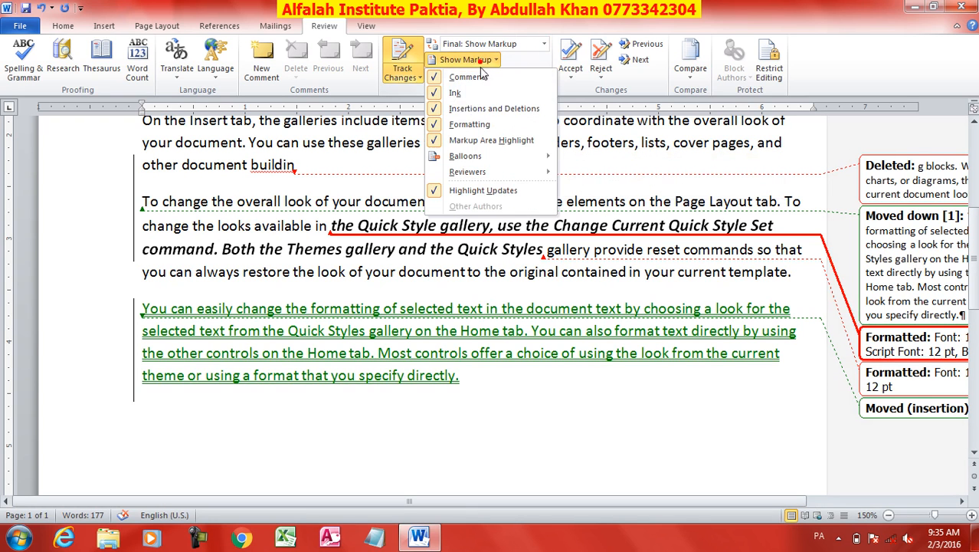
mouse_move(517, 167)
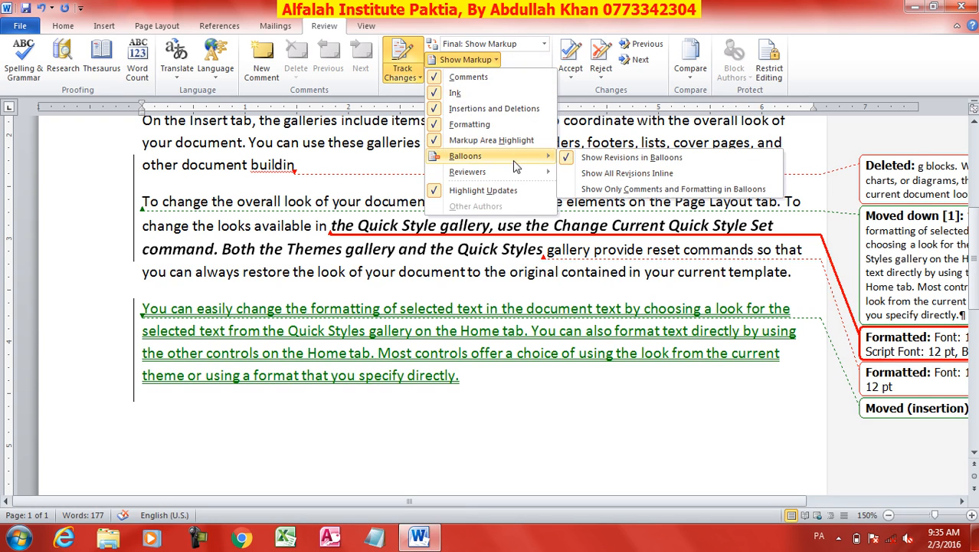
left_click(605, 189)
left_click(493, 61)
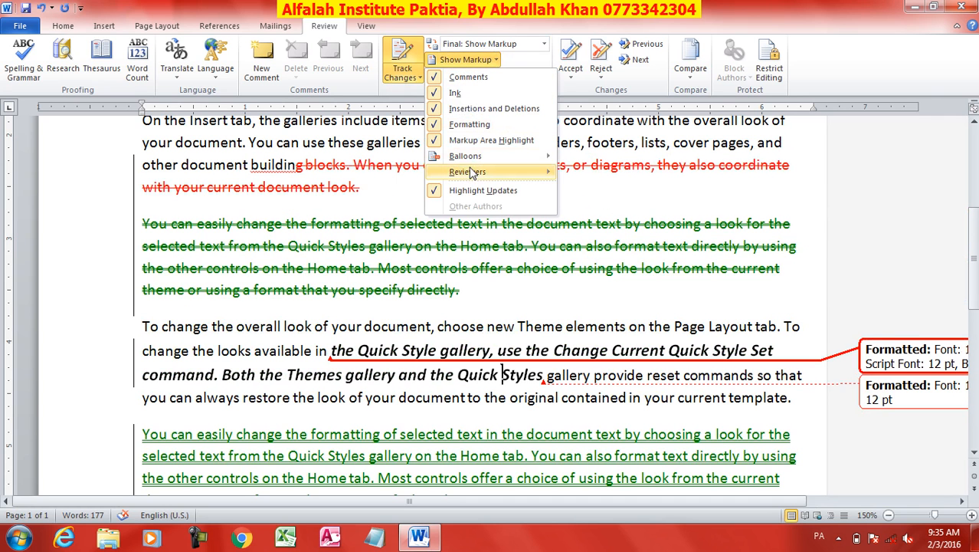
mouse_move(476, 175)
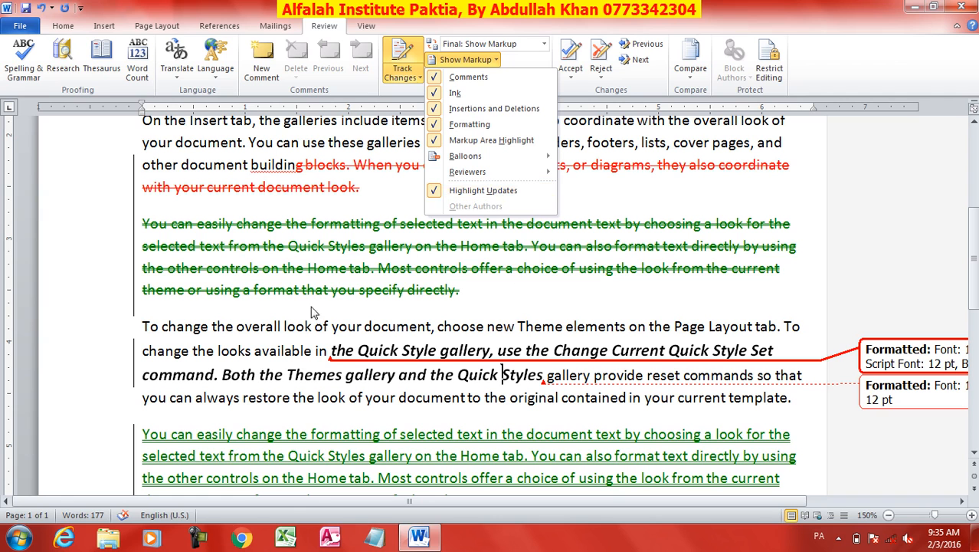
left_click(377, 308)
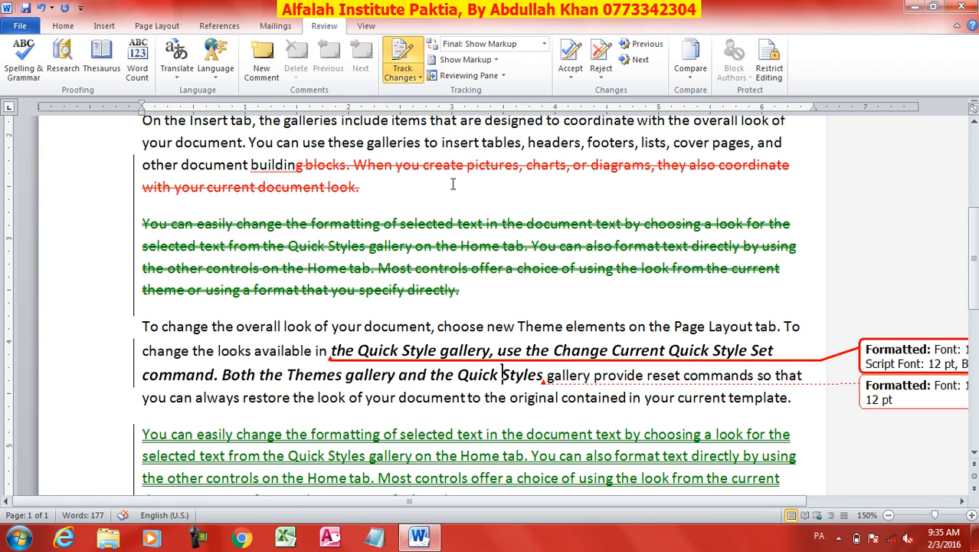
Step: Open the vertical Reviewing Pane, go to the moved-down and both formatting revisions from its list, and close the pane
left_click(504, 75)
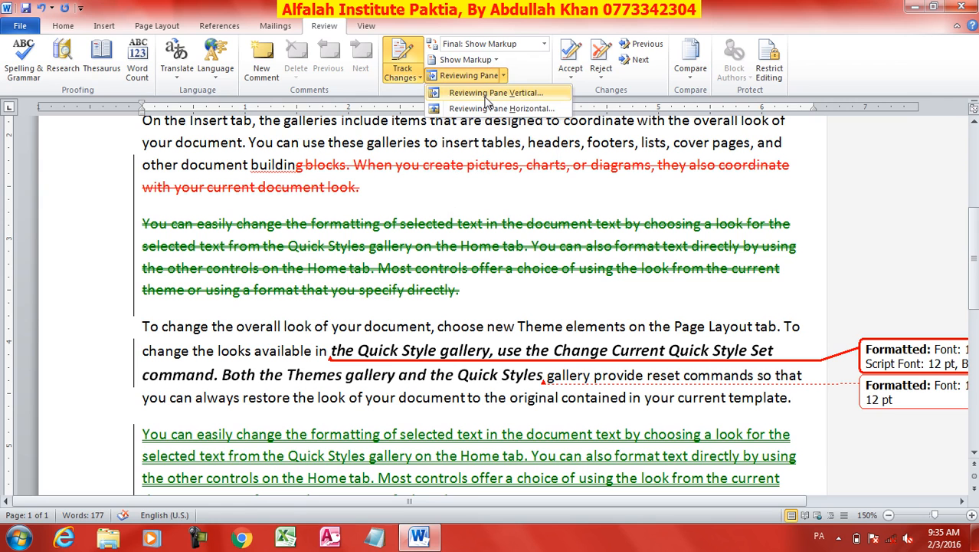
left_click(491, 93)
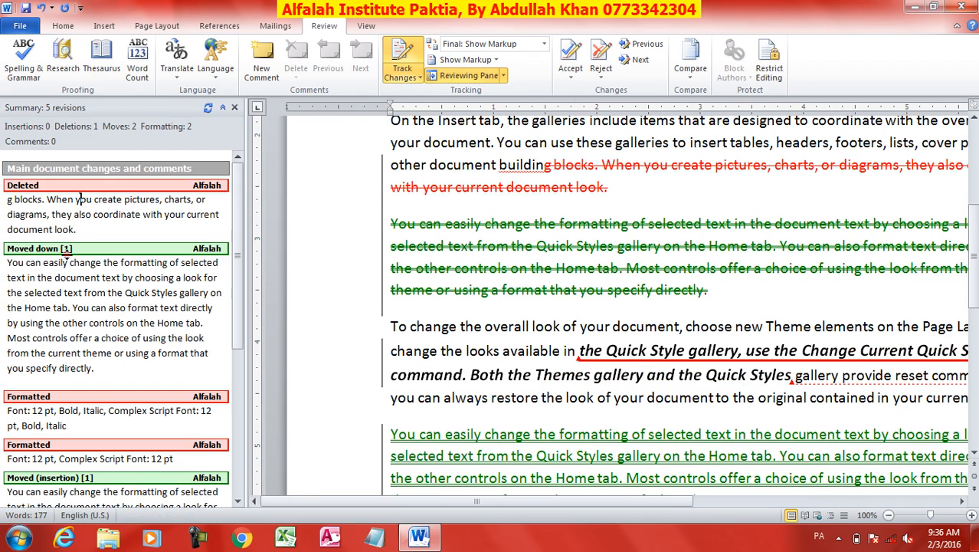
left_click(65, 249)
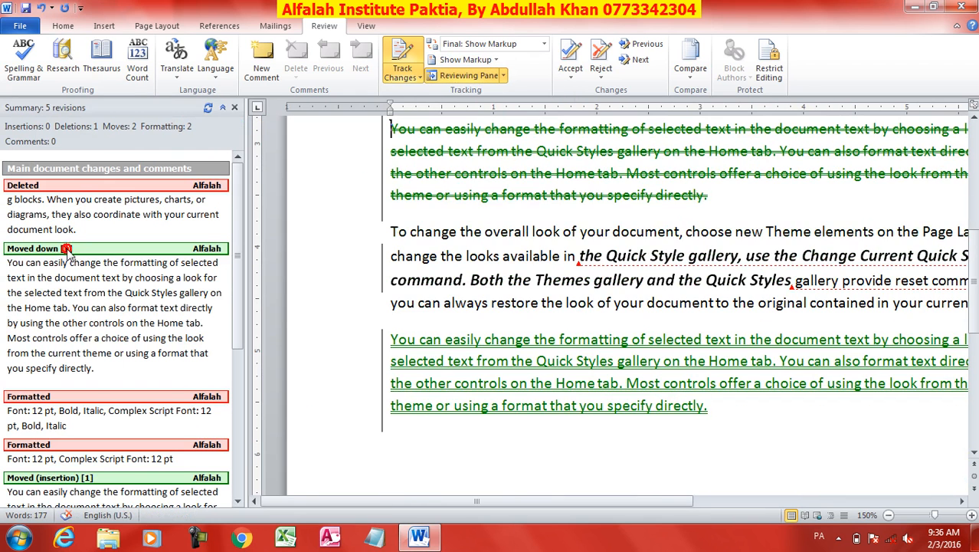
left_click(47, 398)
left_click(64, 446)
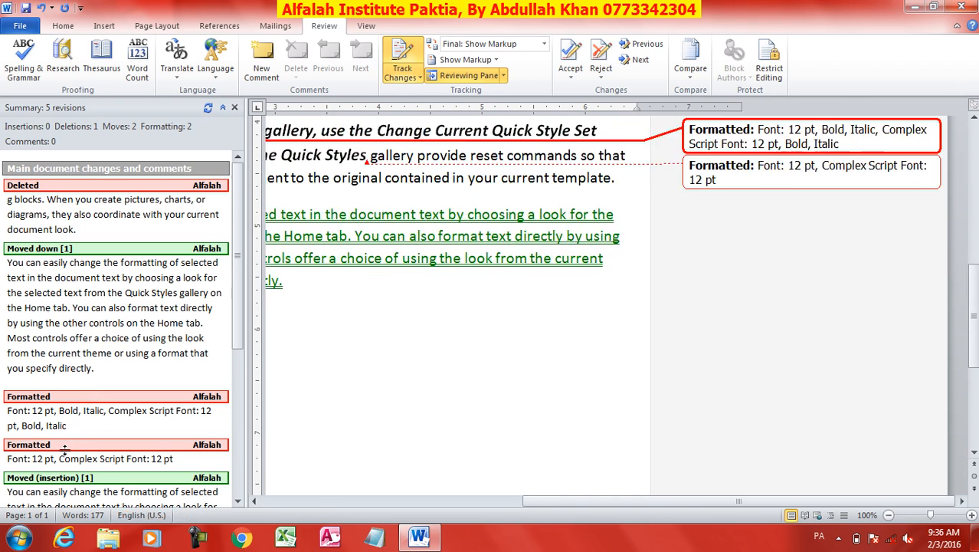
left_click(466, 75)
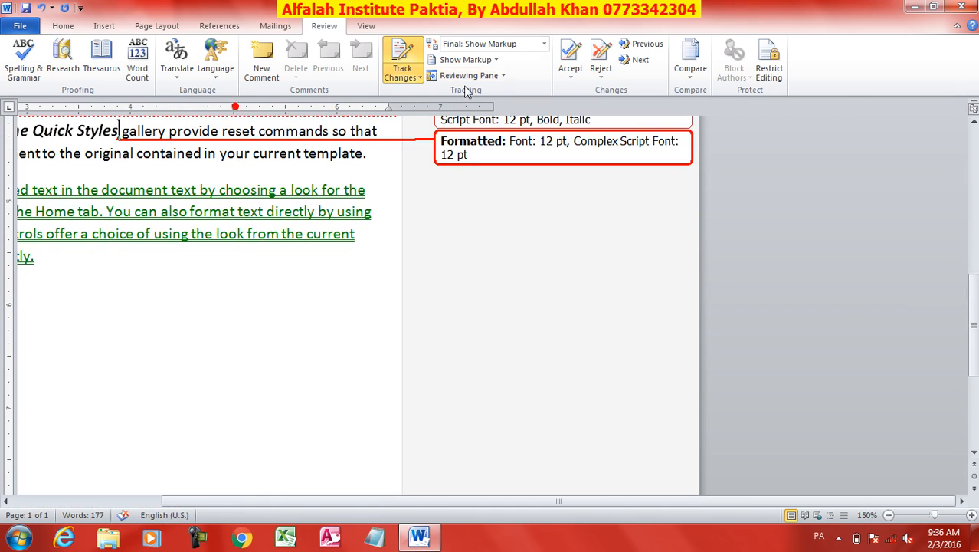
Step: Open the horizontal Reviewing Pane and look through its list of revisions down to the footnote and endnote changes
left_click(503, 76)
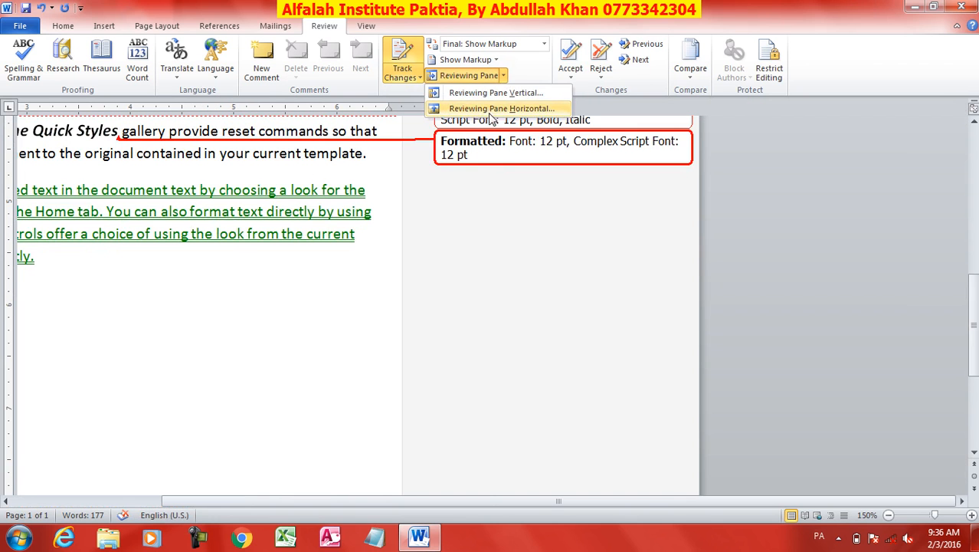
left_click(492, 111)
left_click(466, 479)
left_click(465, 479)
scroll(917, 479, "down", 5)
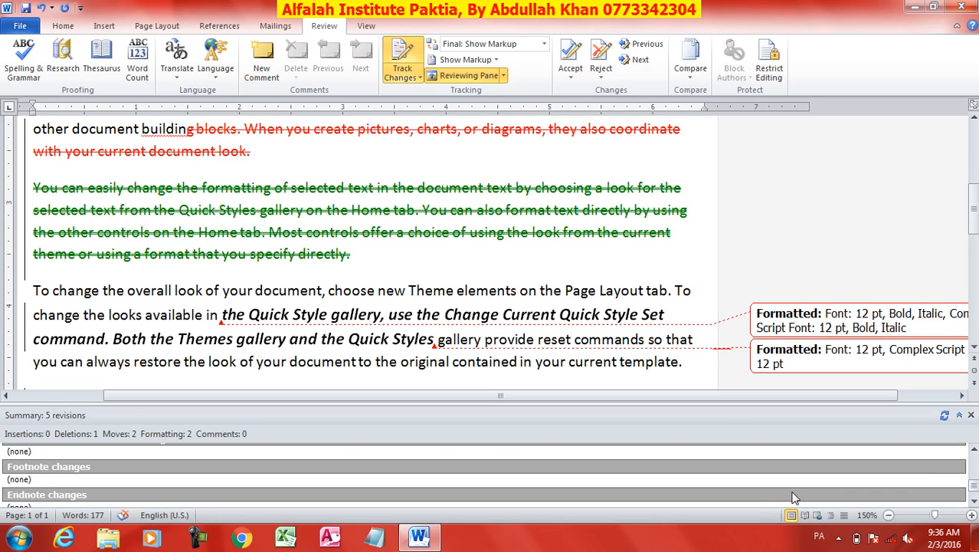
Step: Close the horizontal Reviewing Pane and try to accept the tracked deletion in the "On the Insert tab" paragraph, moving to the next change
left_click(971, 415)
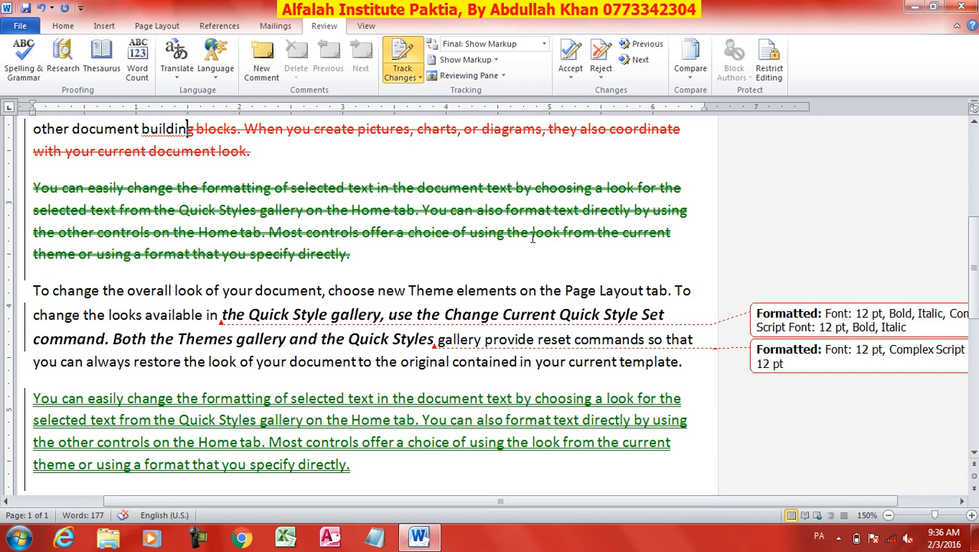
scroll(359, 231, "up", 5)
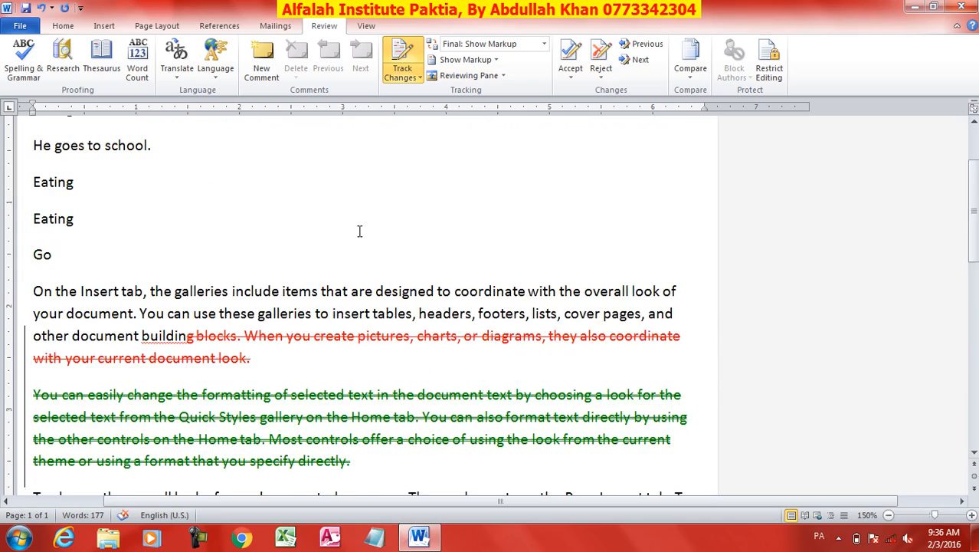
scroll(370, 264, "down", 2)
scroll(371, 265, "down", 3)
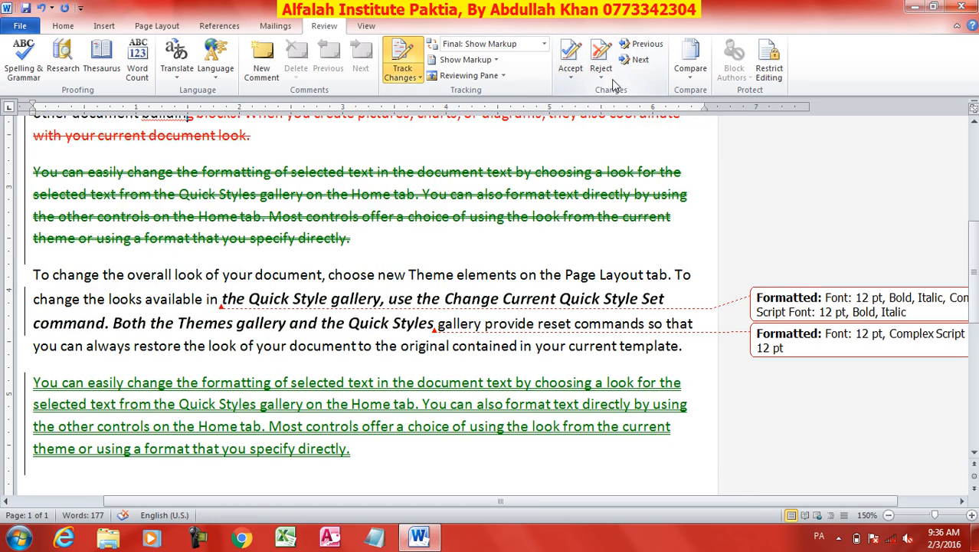
left_click(571, 72)
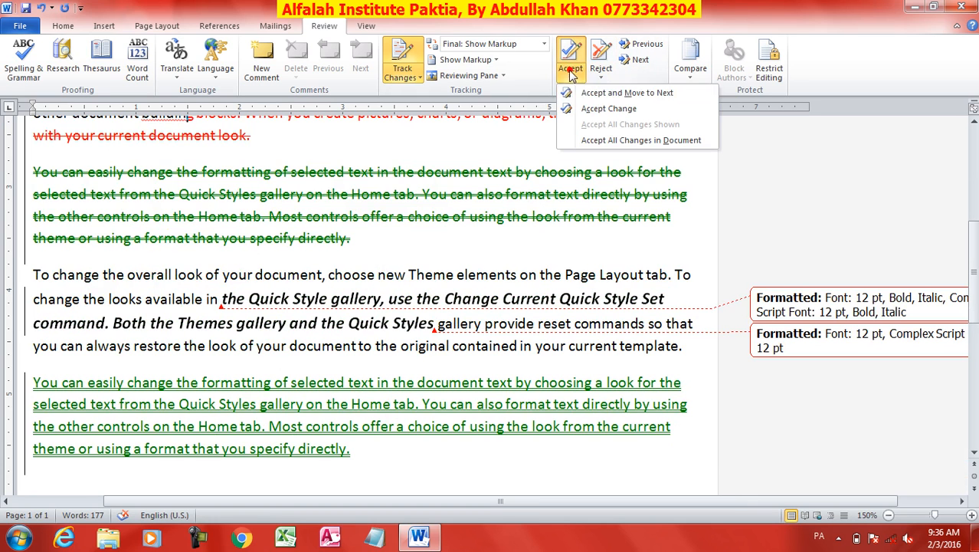
left_click(624, 94)
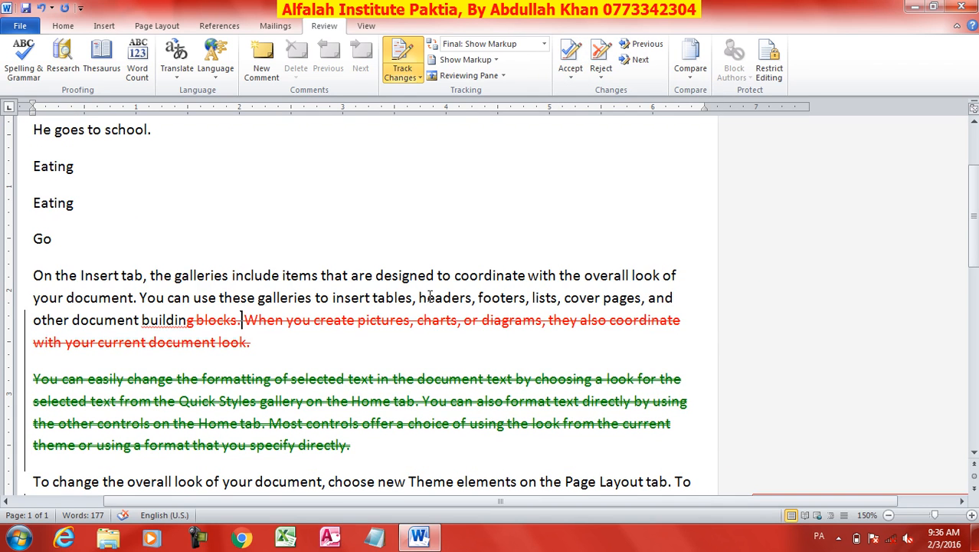
Step: Reject the tracked deletion in the "On the Insert tab" paragraph and move to the next change
left_click(570, 71)
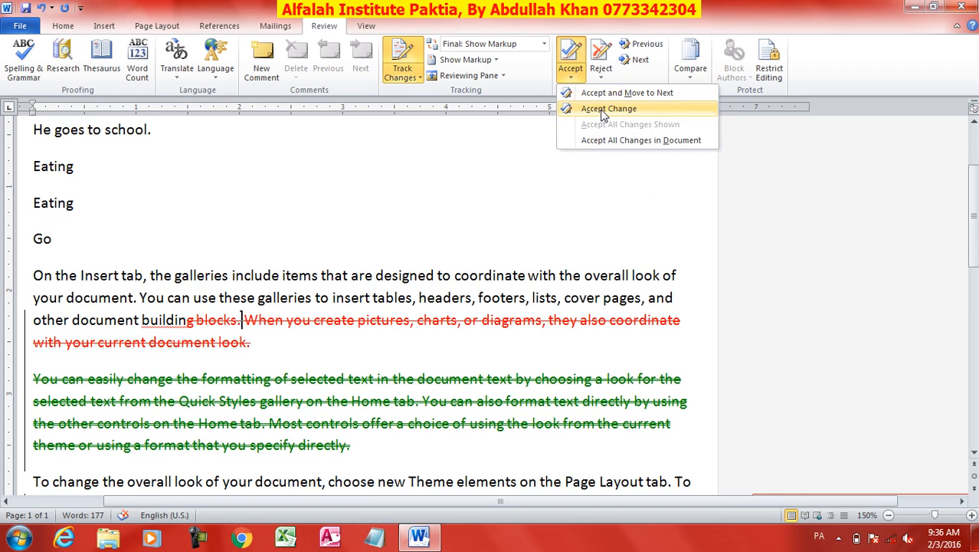
left_click(600, 71)
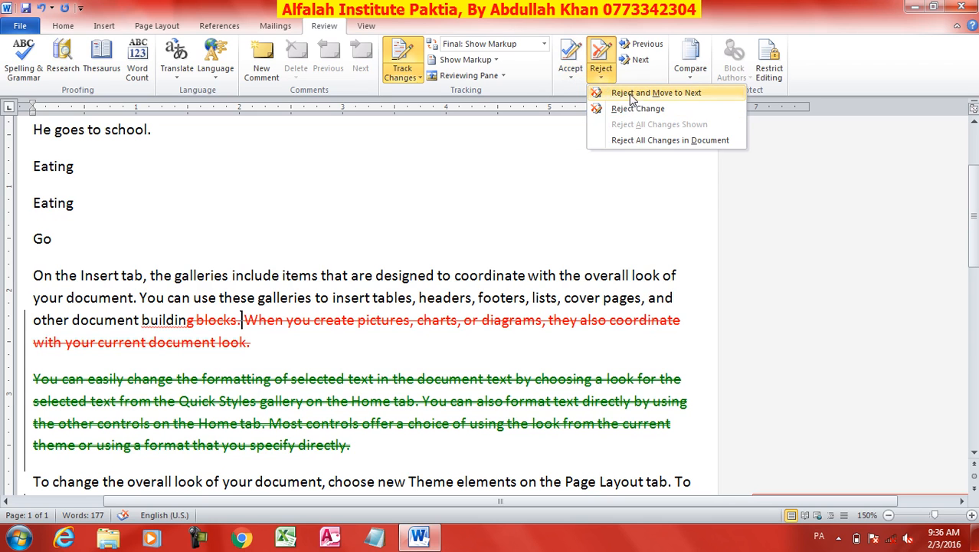
left_click(633, 93)
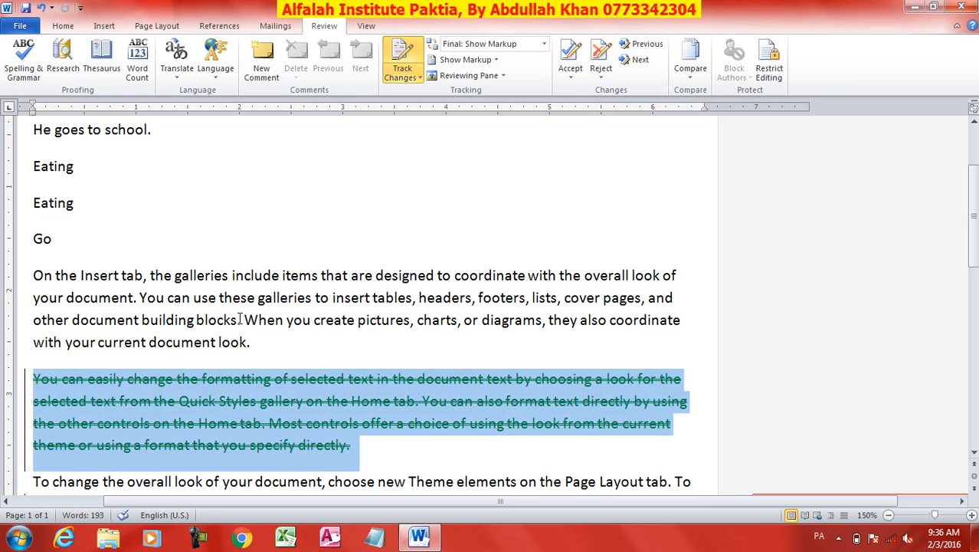
Step: Look over the remaining accept and reject options, and reject all changes in the document
left_click(600, 70)
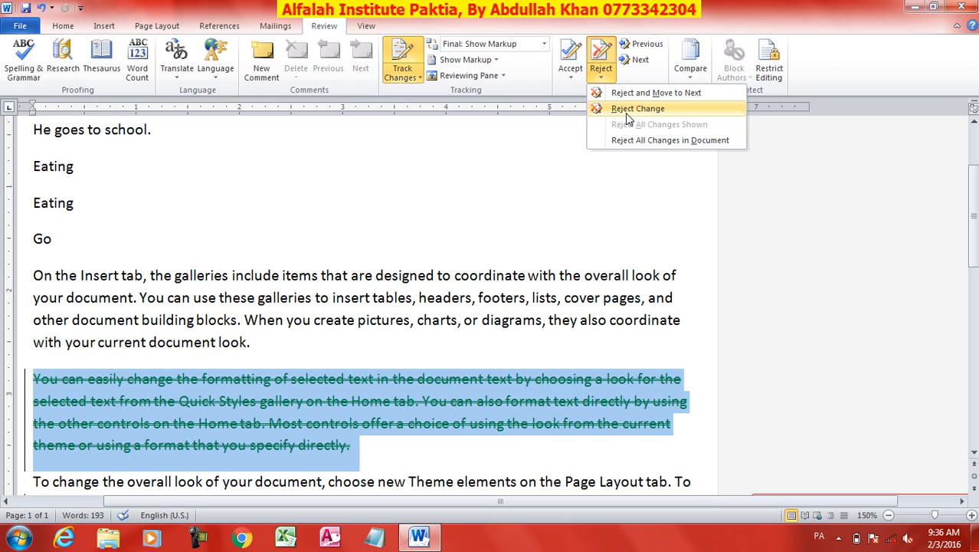
left_click(563, 83)
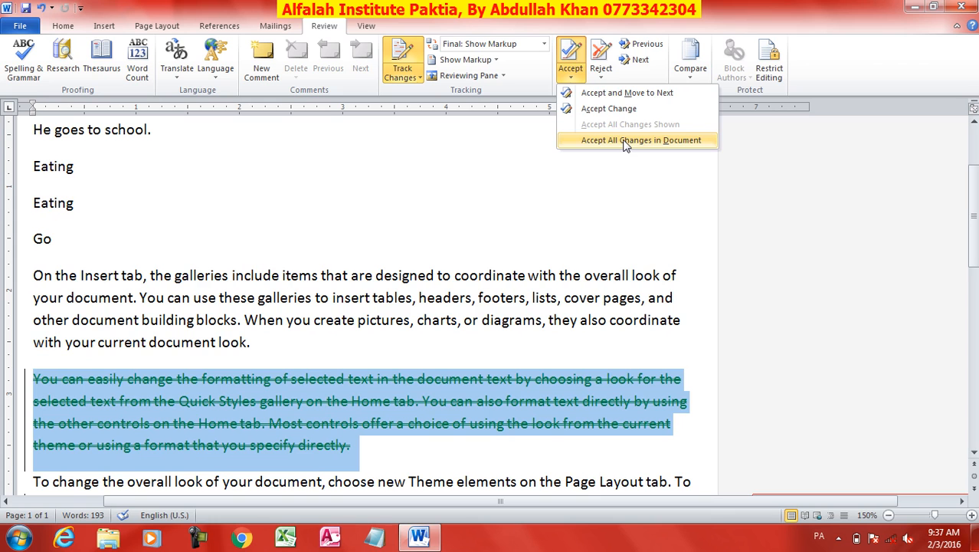
left_click(602, 76)
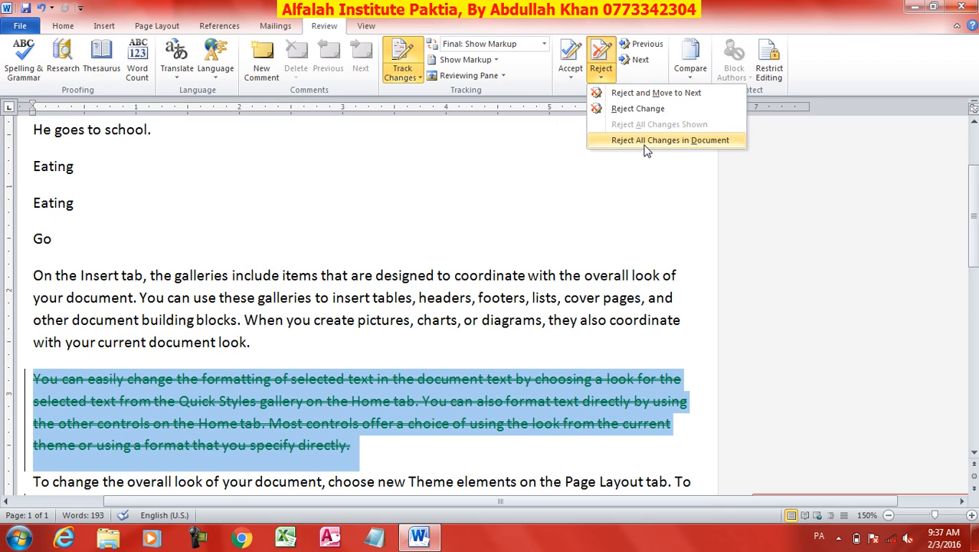
left_click(646, 142)
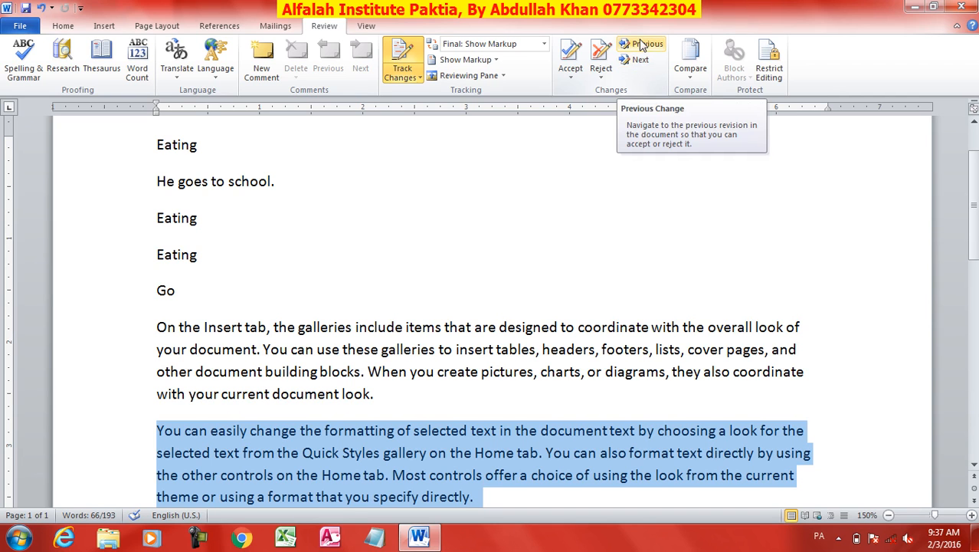
Step: Turn off Track Changes and delete all the text in the document
left_click(541, 373)
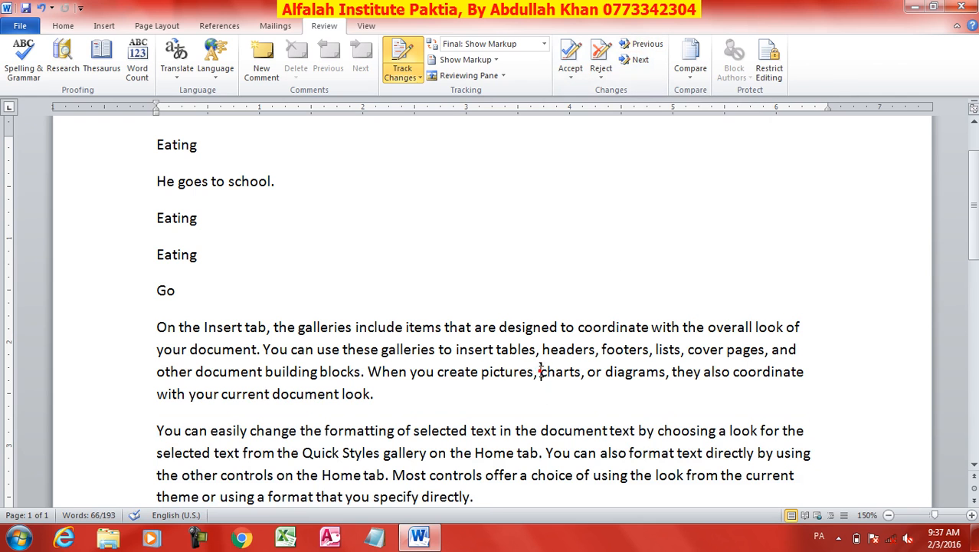
left_click(404, 55)
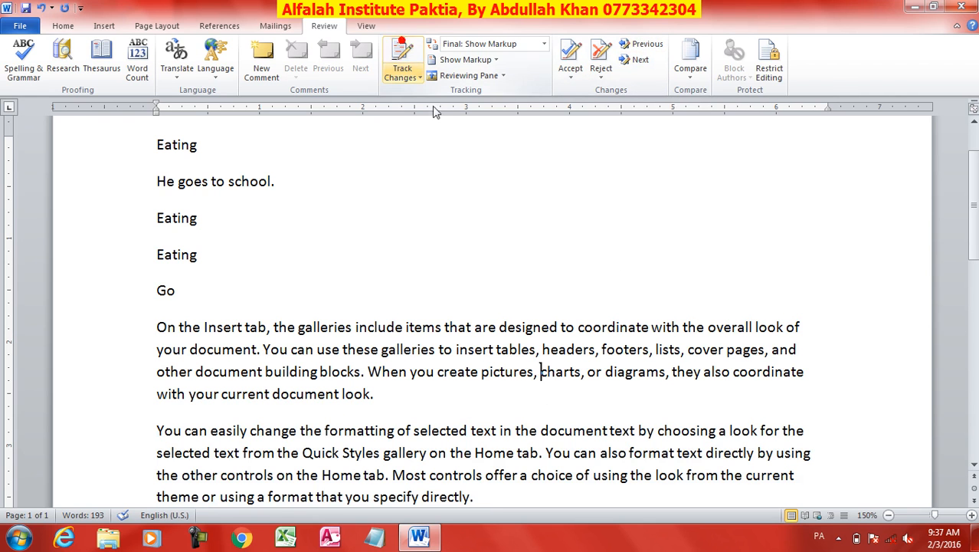
key("ctrl+a")
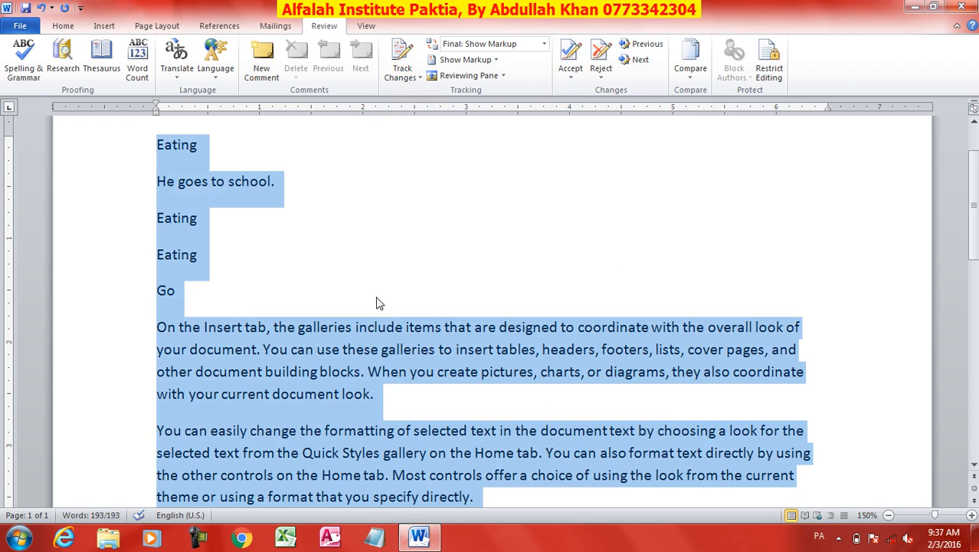
key("Delete")
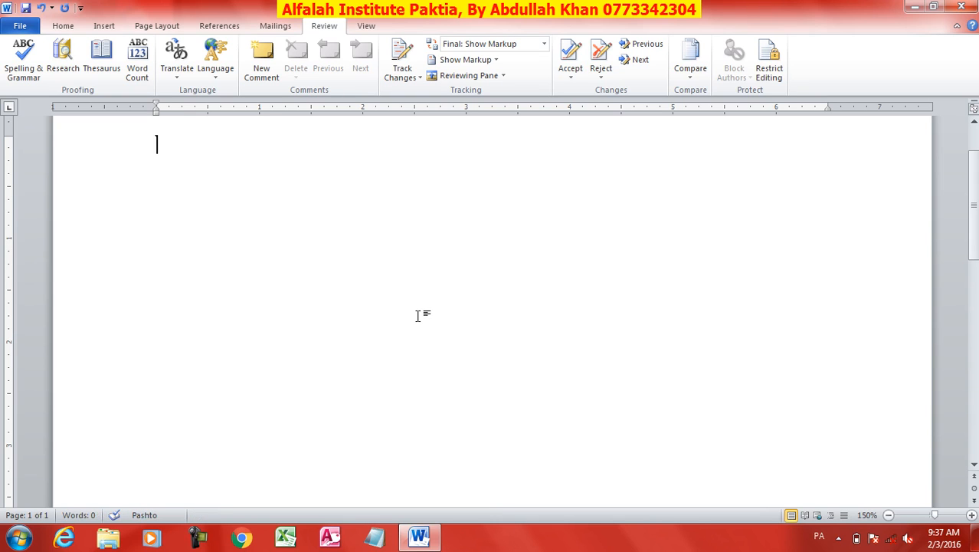
Step: Enter "Afghanistan" with the English keyboard layout and apply the Heading 1 style to it
type("ښ")
key("alt+shift")
type("A")
key("BackSpace")
type("Afghanistan")
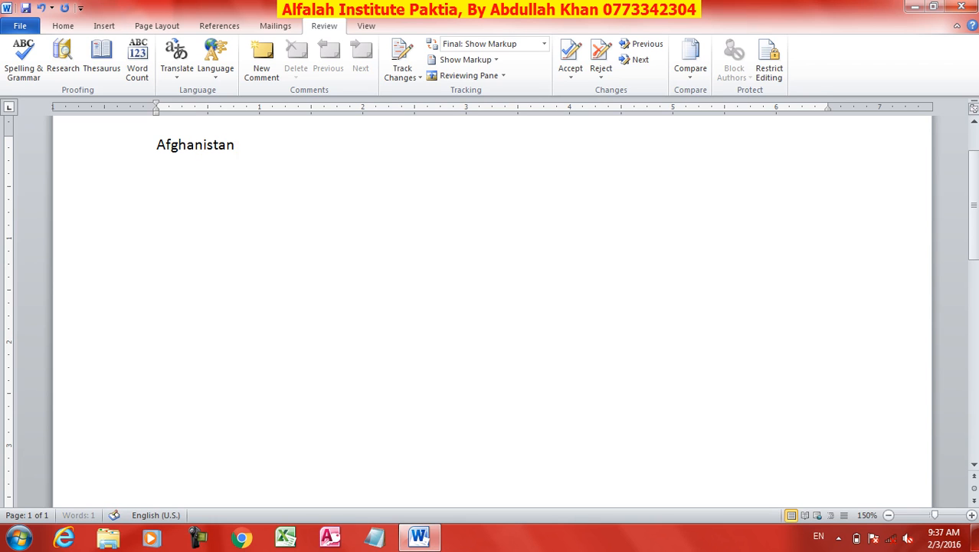
left_click(63, 25)
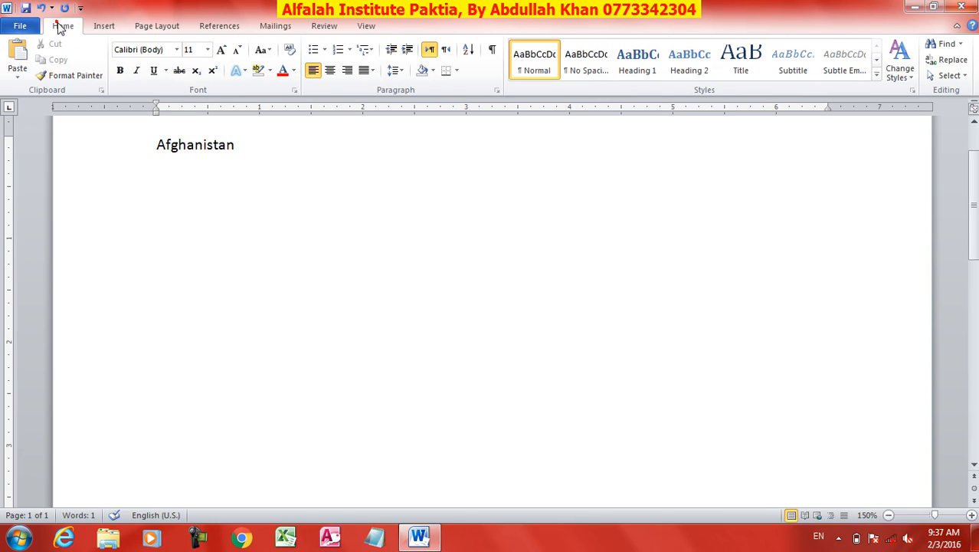
left_click(644, 69)
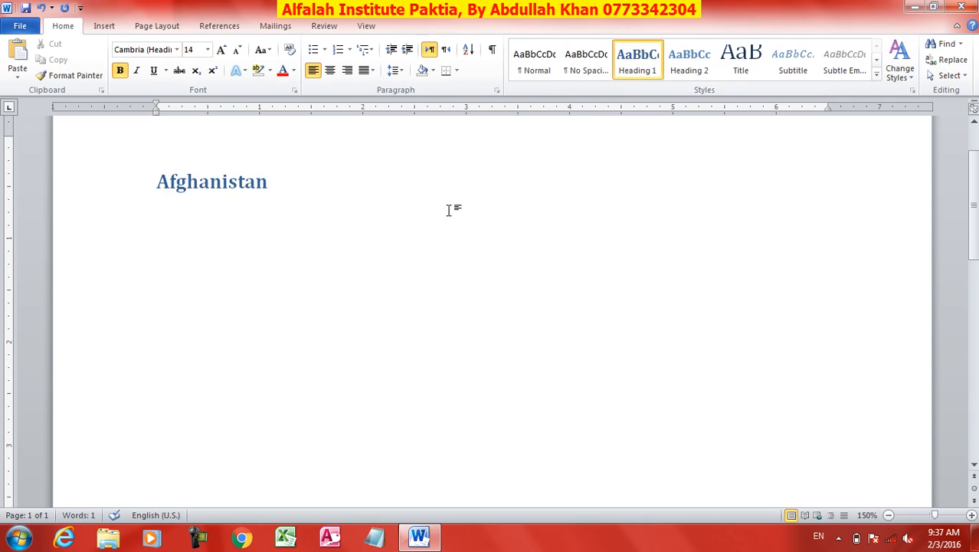
Step: Generate sample paragraphs below the Afghanistan heading with =rand()
key("Return")
type("=rand(")
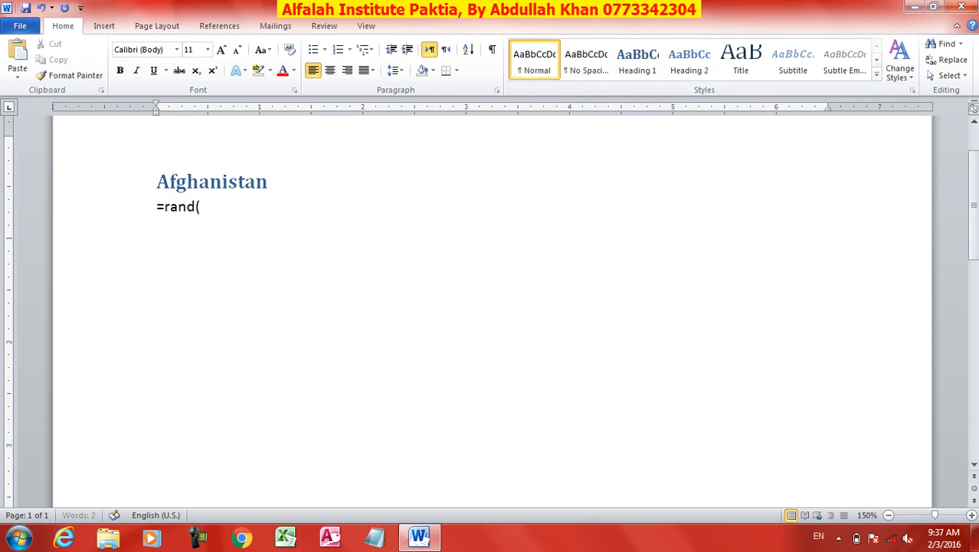
type(")")
key("Return")
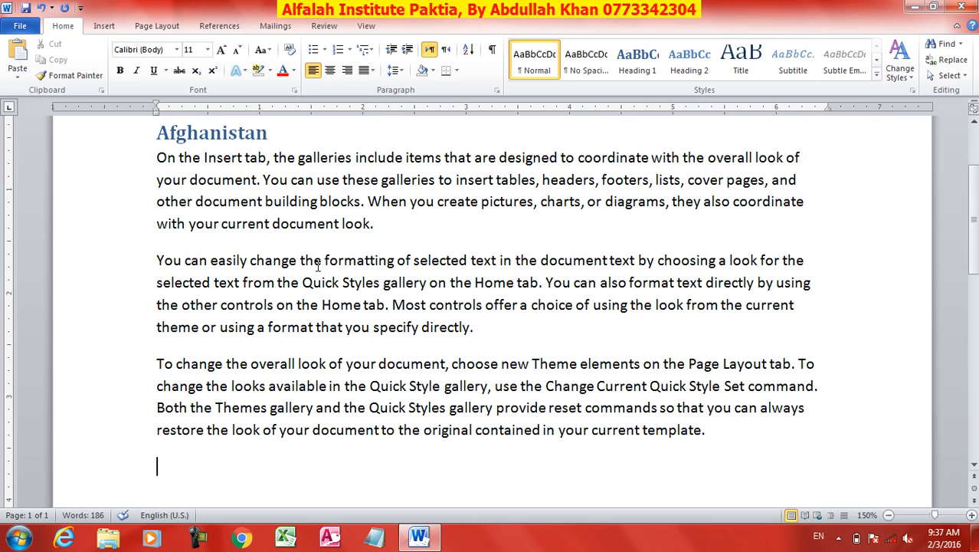
Step: Save the document to the Desktop as Afghanistan.docx
key("F12")
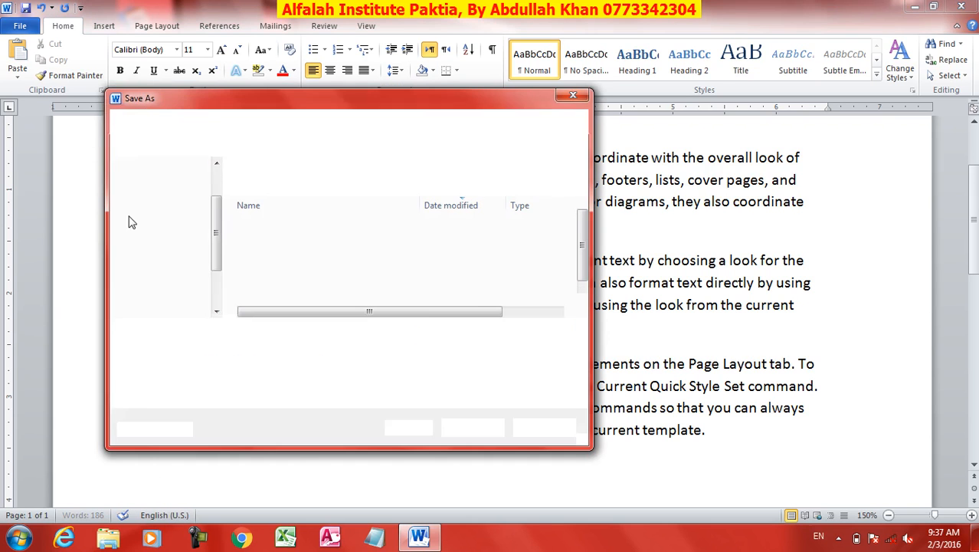
left_click(157, 209)
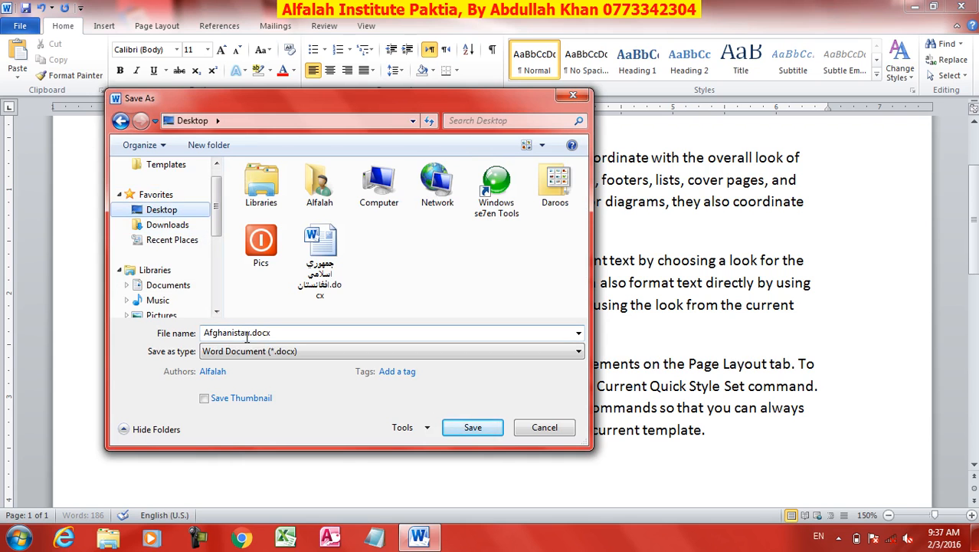
left_click(475, 428)
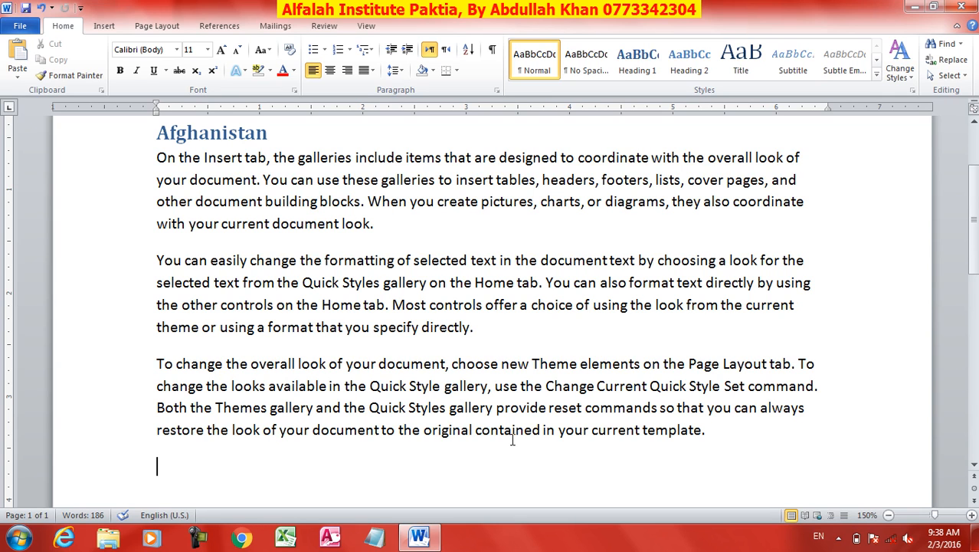
Step: Add one more sample paragraph at the end of the document with =rand(1)
key("Return")
type("=rand(")
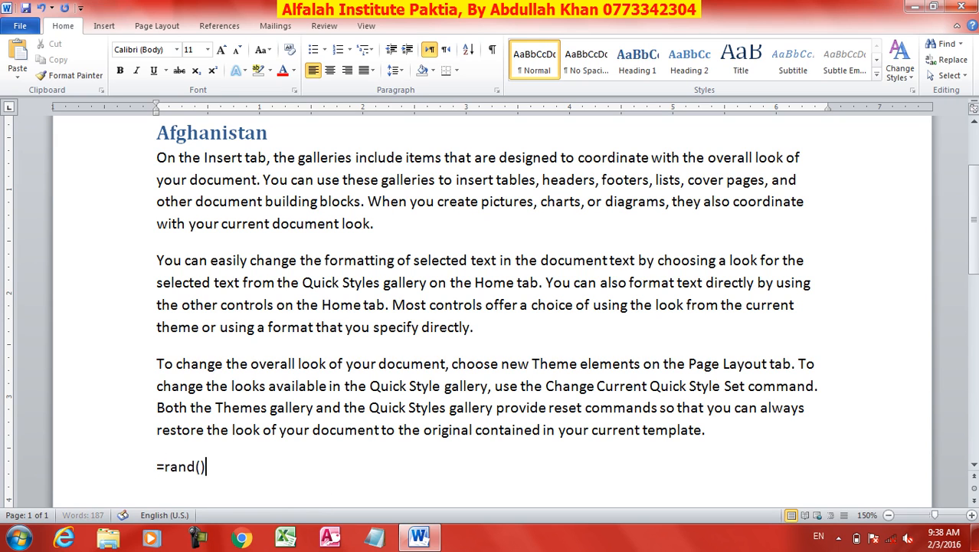
key("BackSpace")
type("1)")
key("Return")
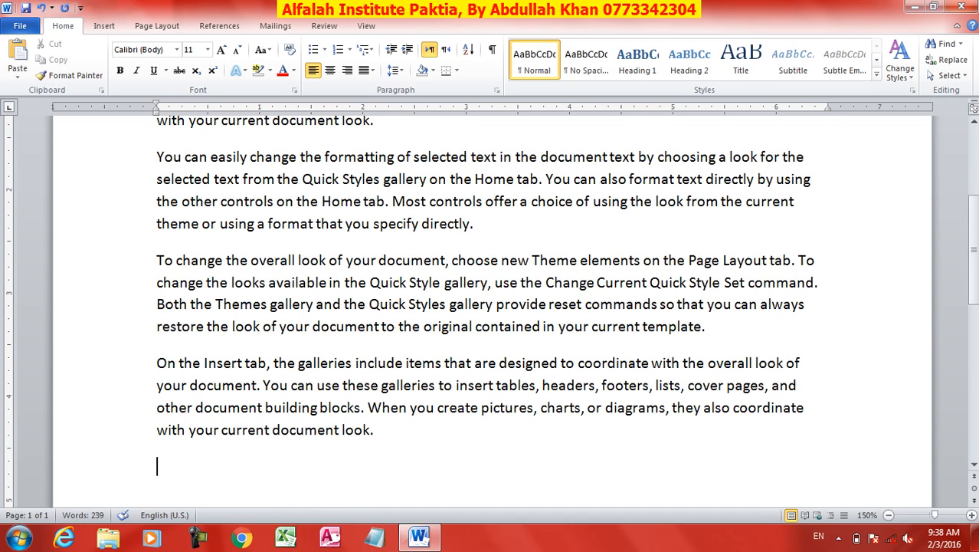
Step: Save the extended version to the Desktop under the new name Afghanistan2.docx
key("F12")
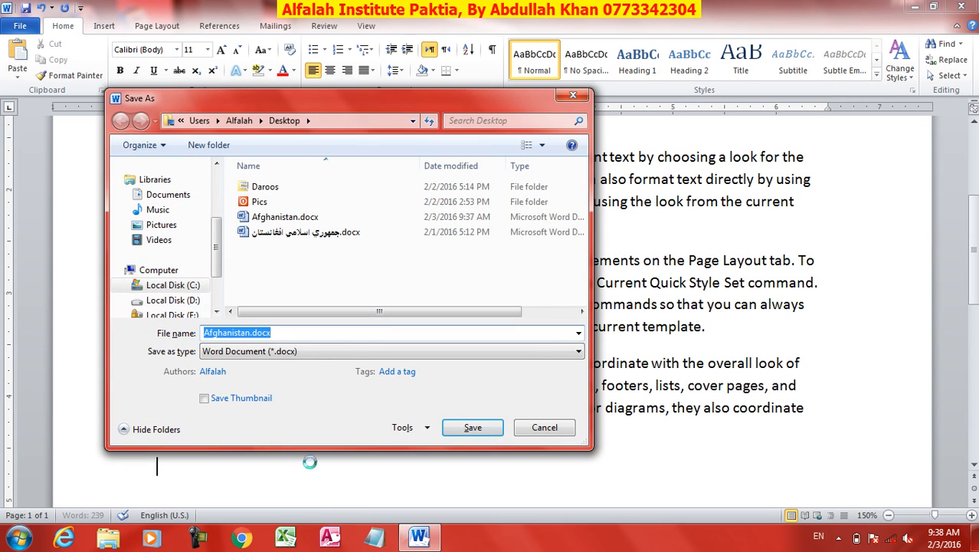
left_click(249, 331)
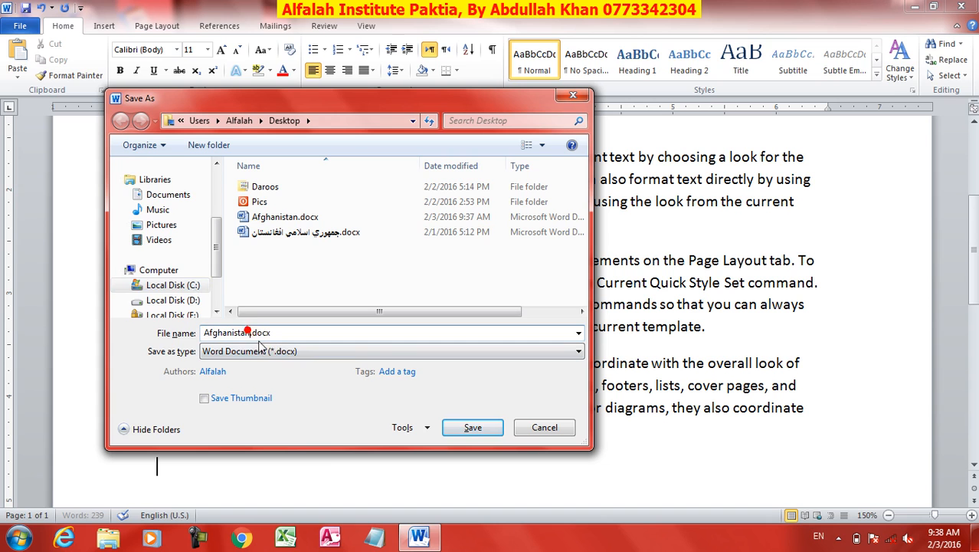
type("2")
left_click(480, 426)
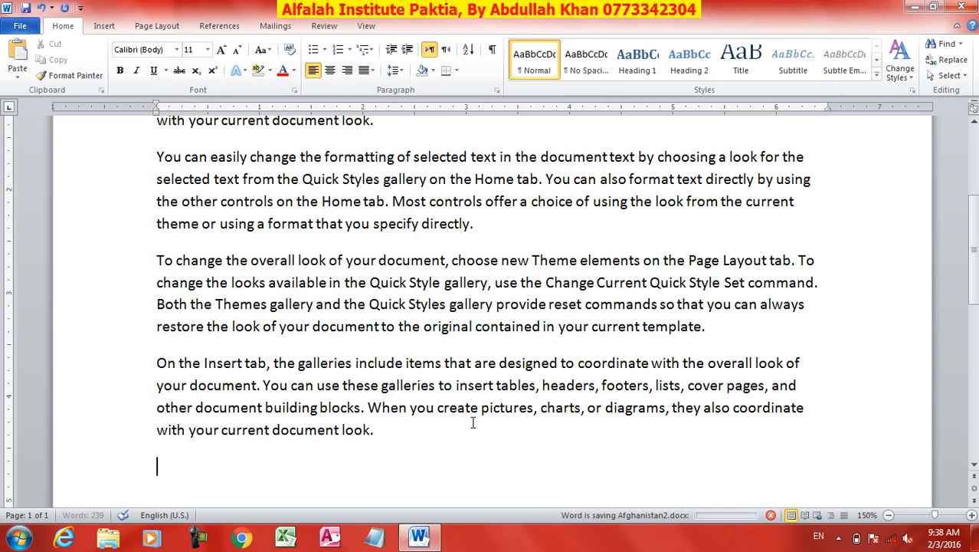
Step: Compare the original Afghanistan.docx with the revised Afghanistan2.docx and go to the inserted paragraph from the revision list
scroll(433, 387, "up", 5)
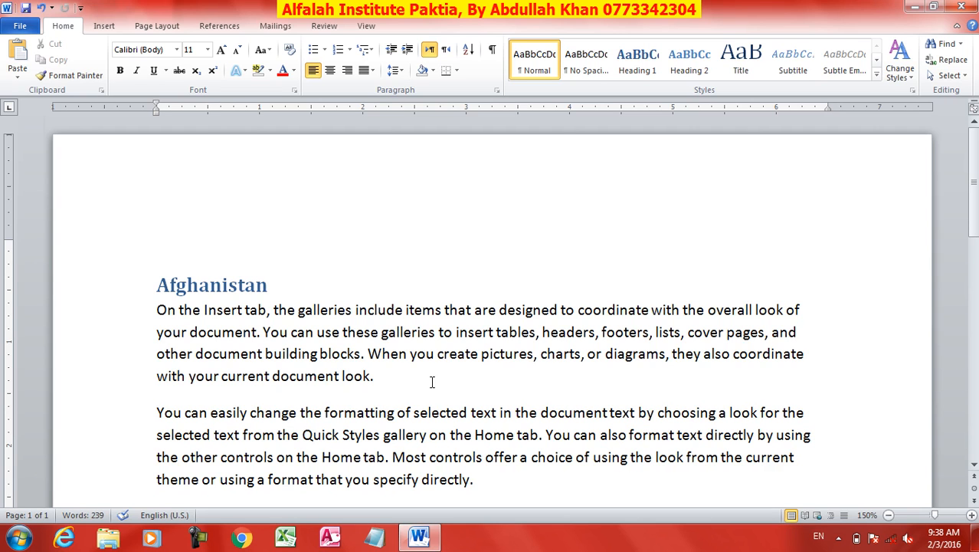
left_click(324, 25)
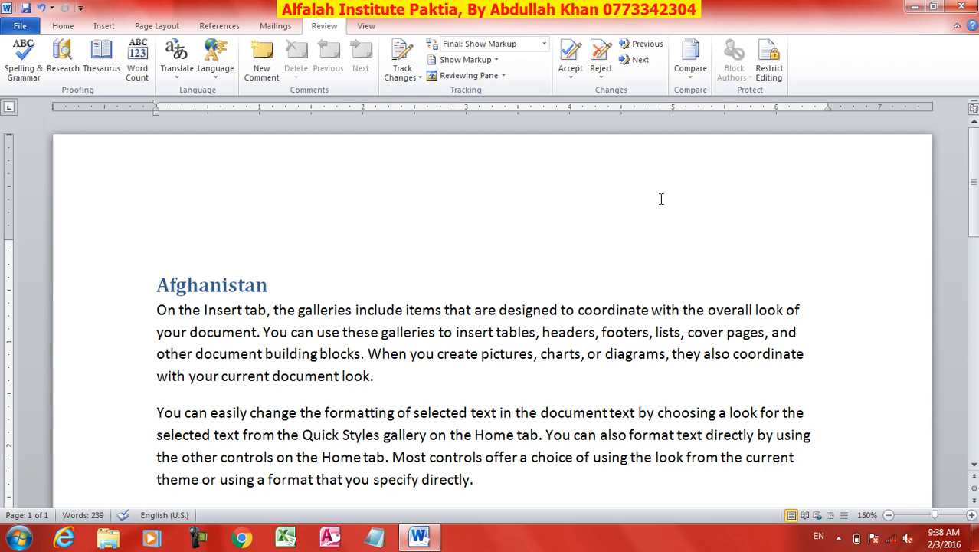
left_click(690, 61)
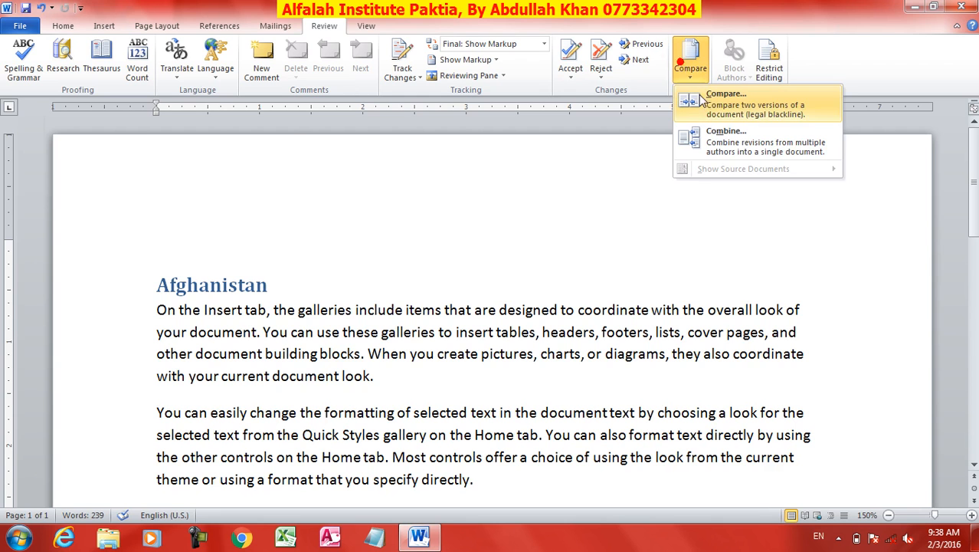
left_click(712, 153)
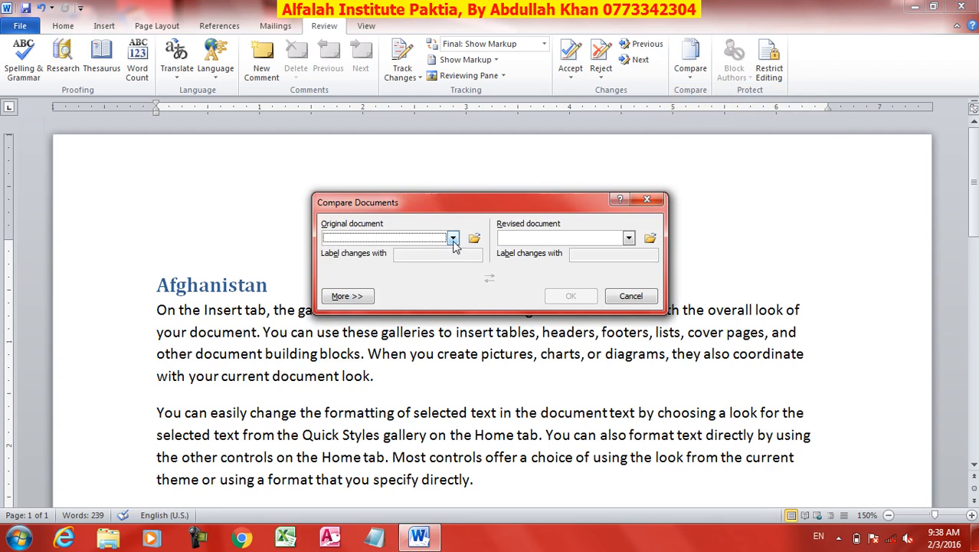
left_click(442, 243)
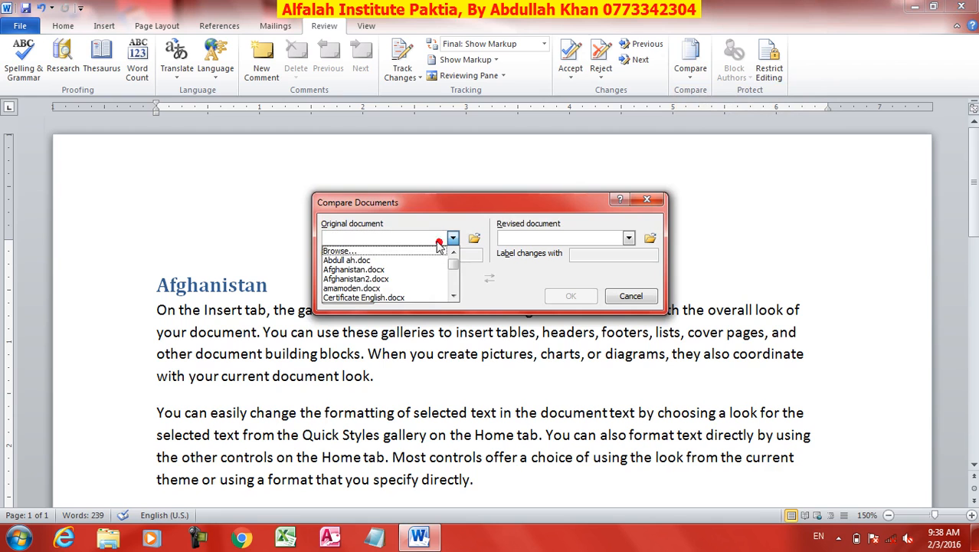
left_click(373, 259)
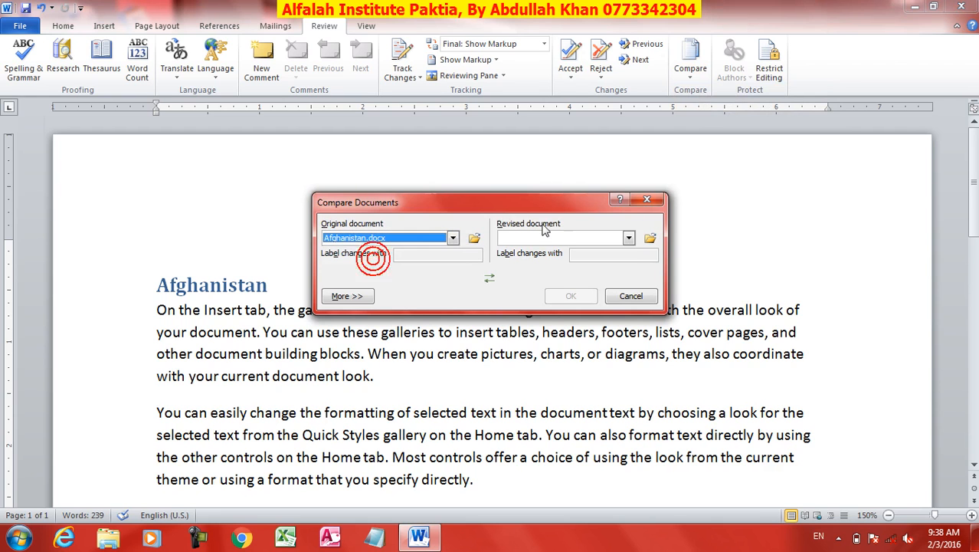
left_click(548, 238)
left_click(534, 278)
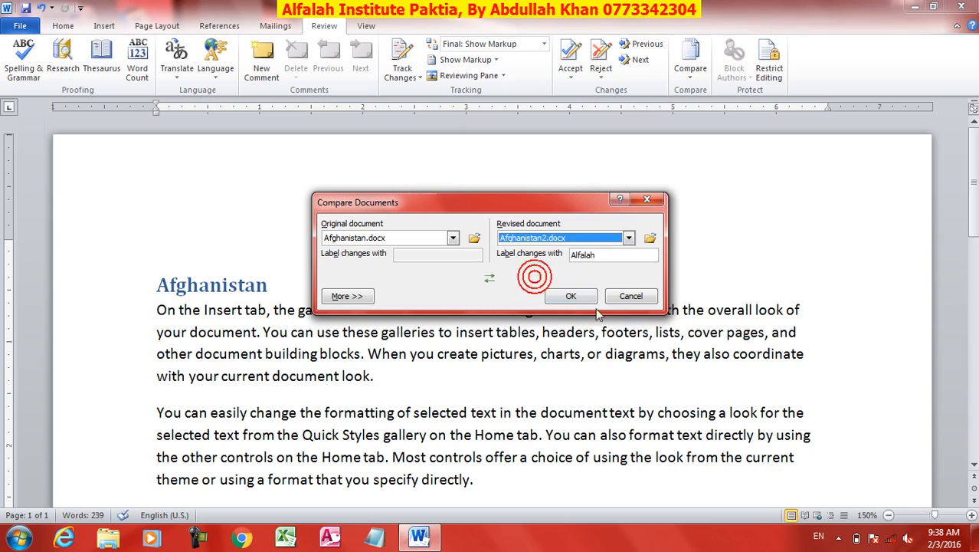
left_click(573, 297)
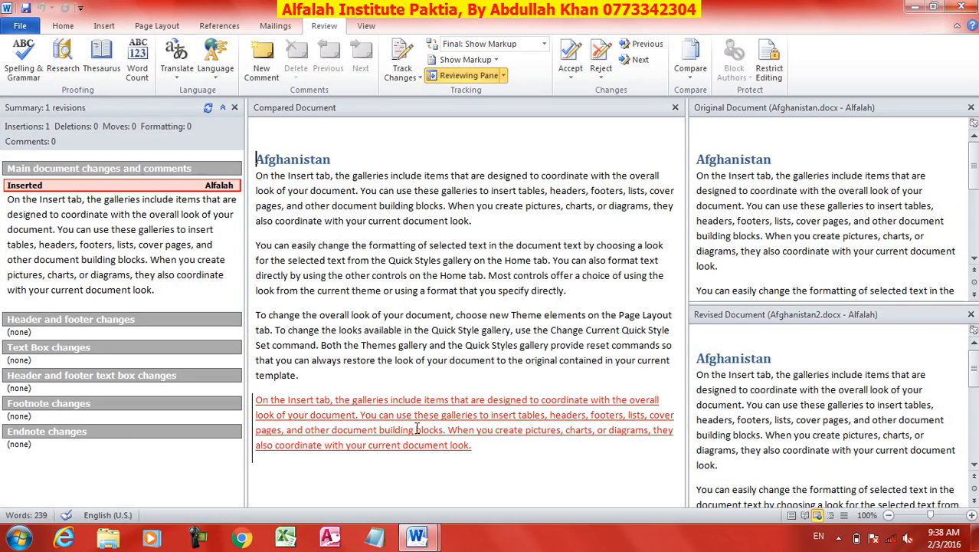
left_click(66, 193)
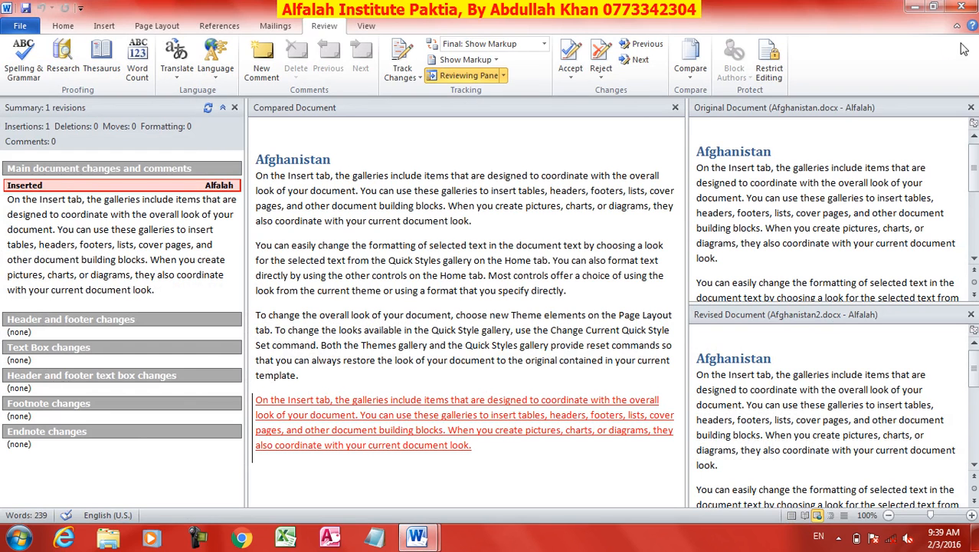
Step: Switch the comparison's source document display through Show Revised, Show Original and Hide Source Documents
left_click(690, 77)
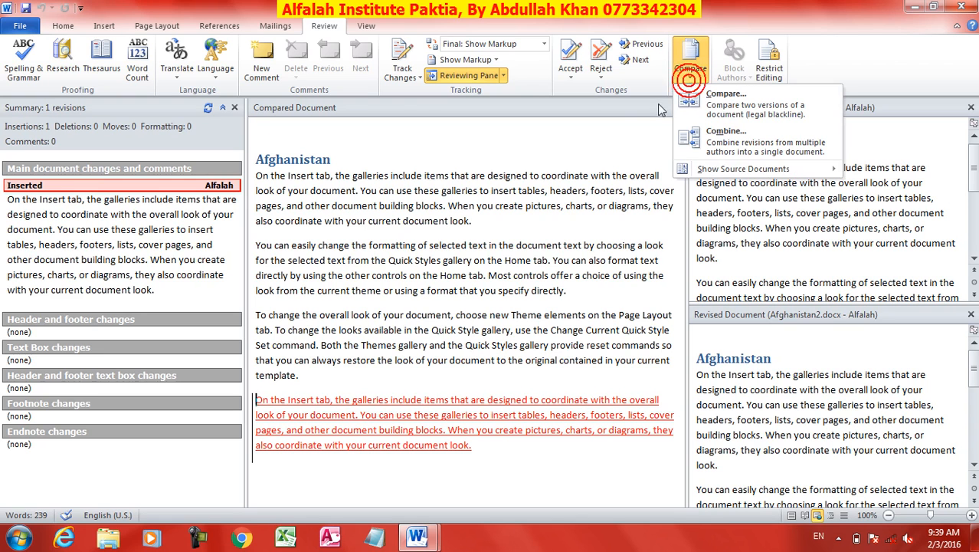
mouse_move(770, 175)
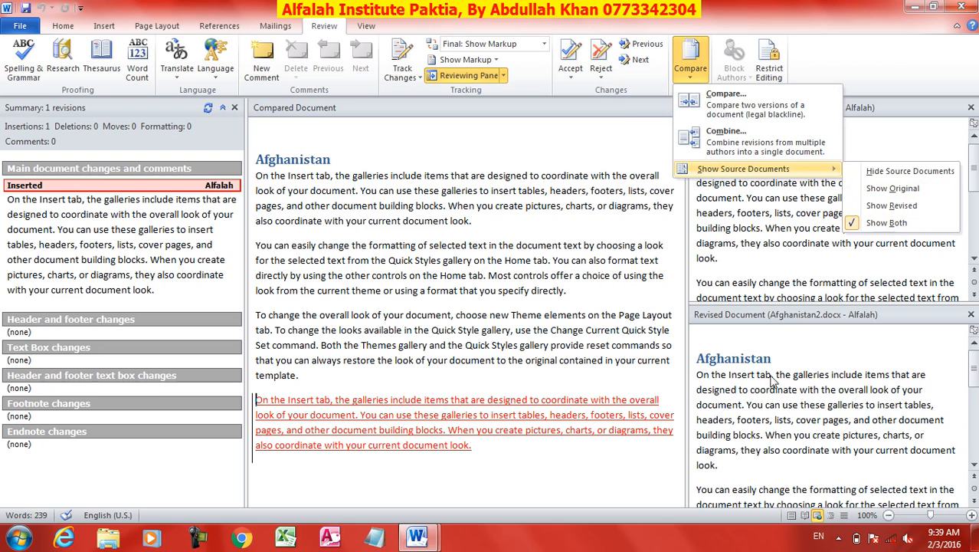
left_click(882, 209)
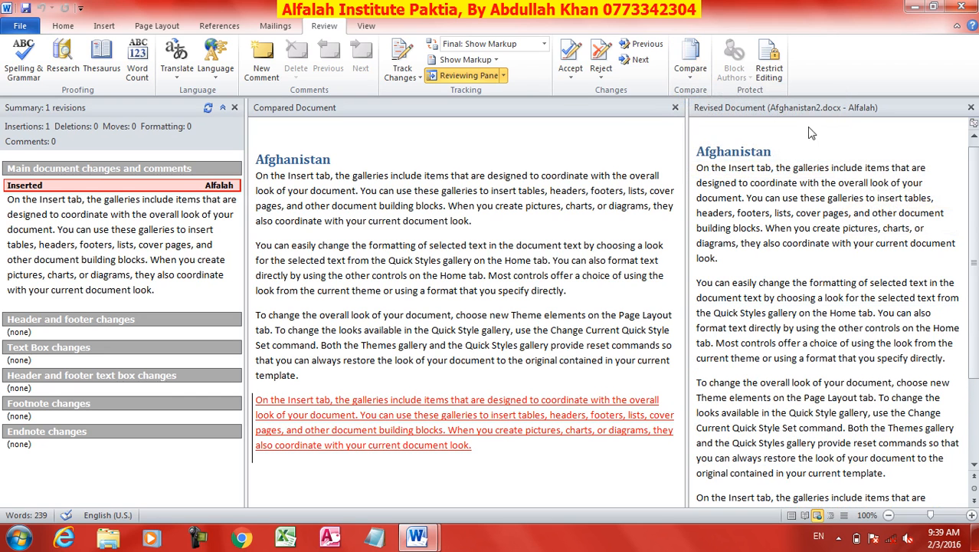
left_click(690, 65)
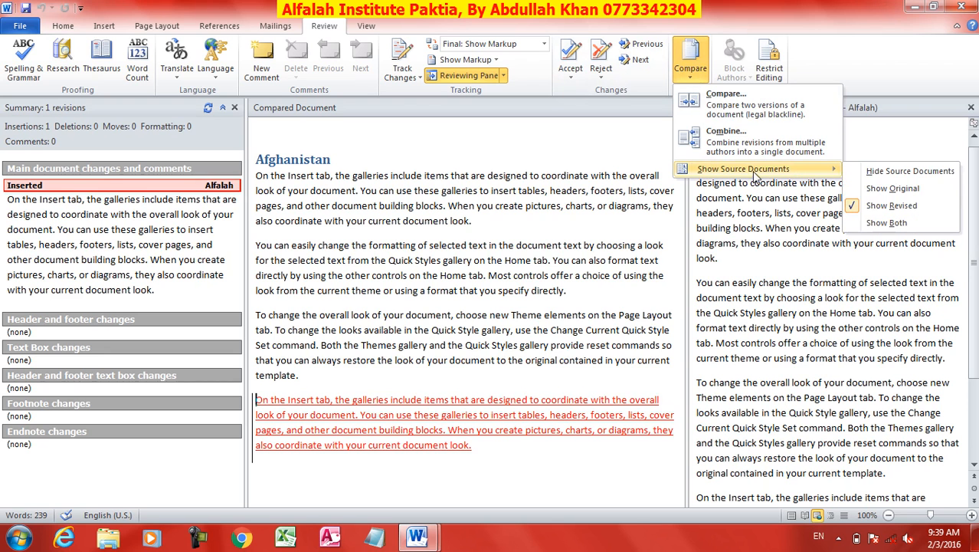
left_click(894, 189)
left_click(690, 75)
mouse_move(765, 169)
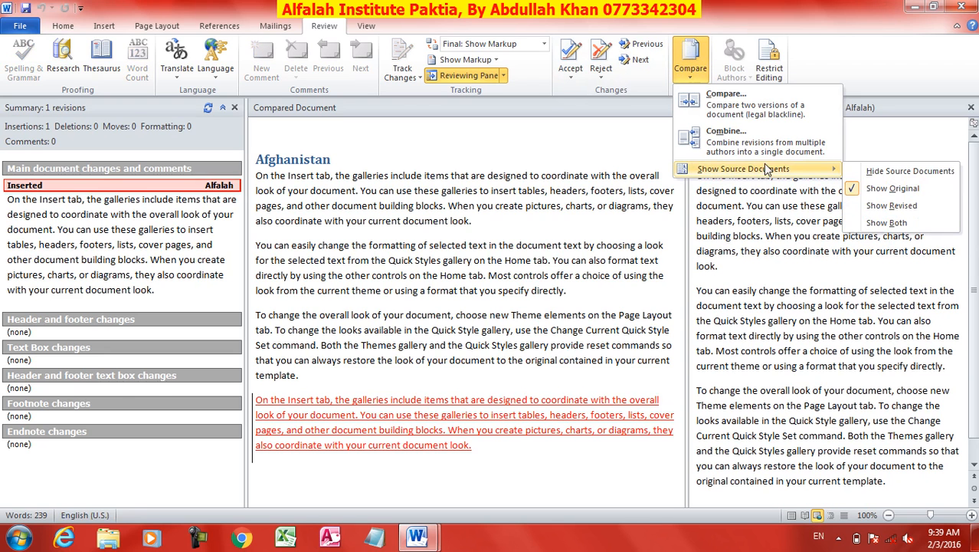
left_click(881, 172)
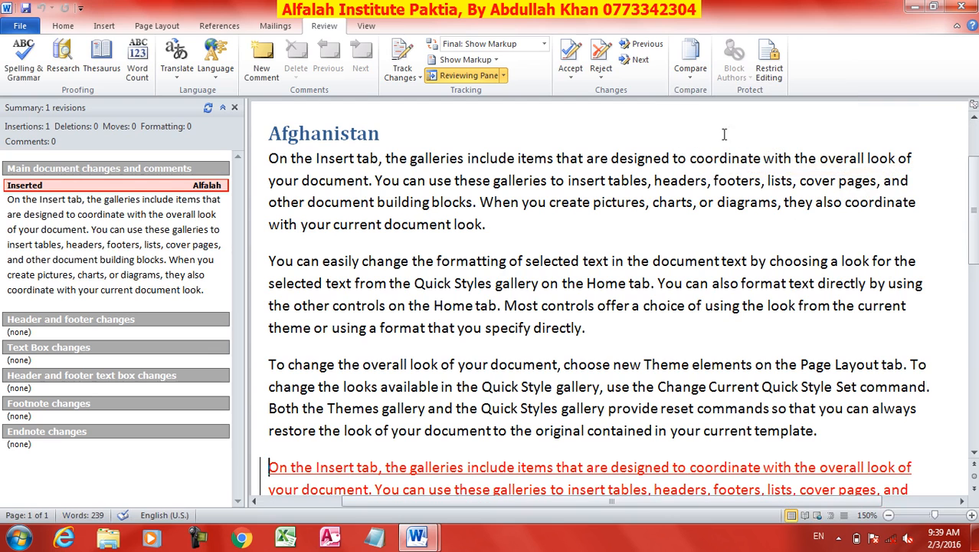
Step: Show both source documents beside the comparison and close the comparison result without saving it
left_click(687, 73)
mouse_move(729, 169)
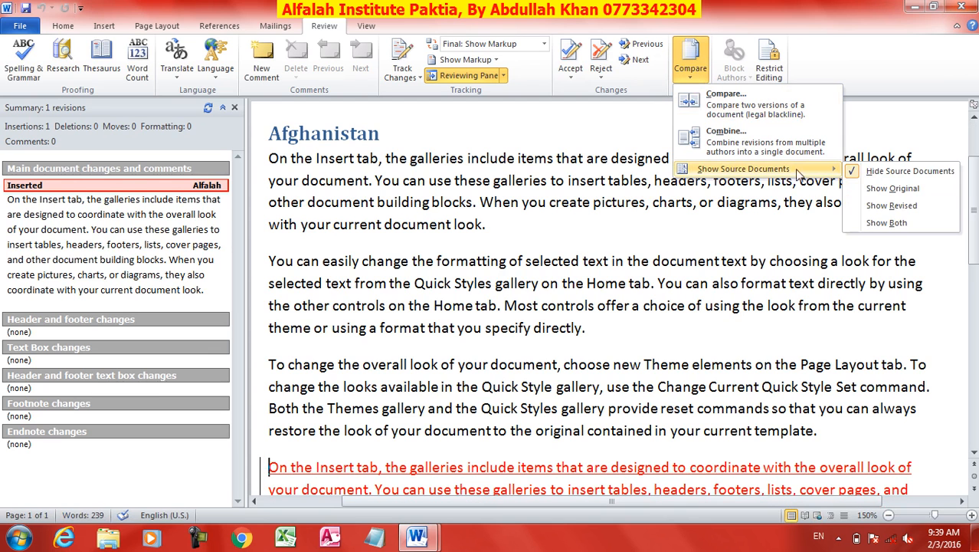
left_click(870, 222)
left_click(962, 6)
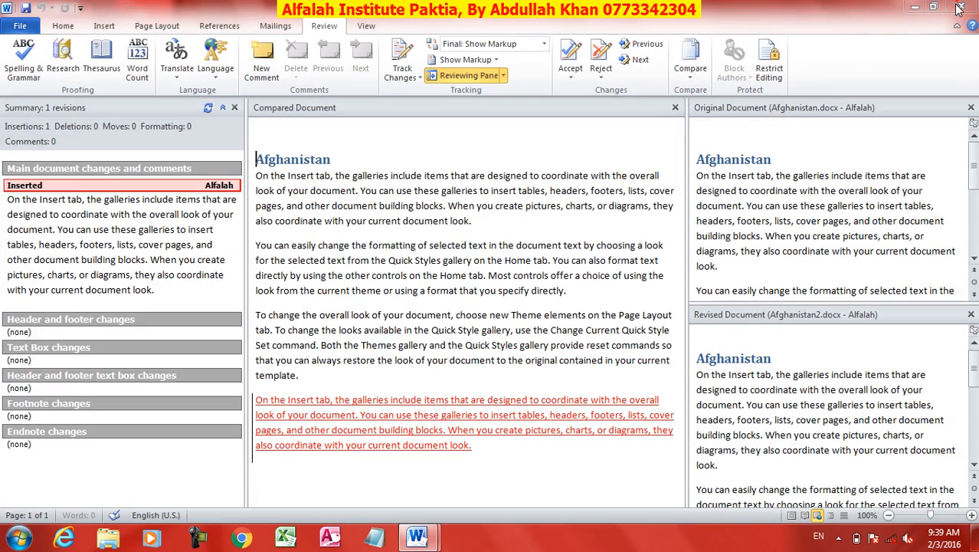
left_click(489, 287)
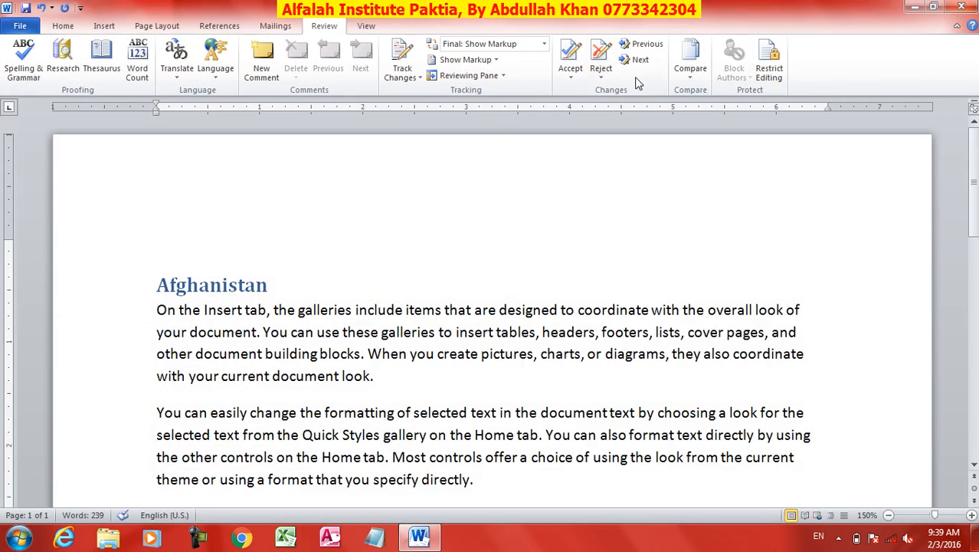
Step: Combine the original Afghanistan.docx with the revised Afghanistan2.docx into a single document
left_click(690, 69)
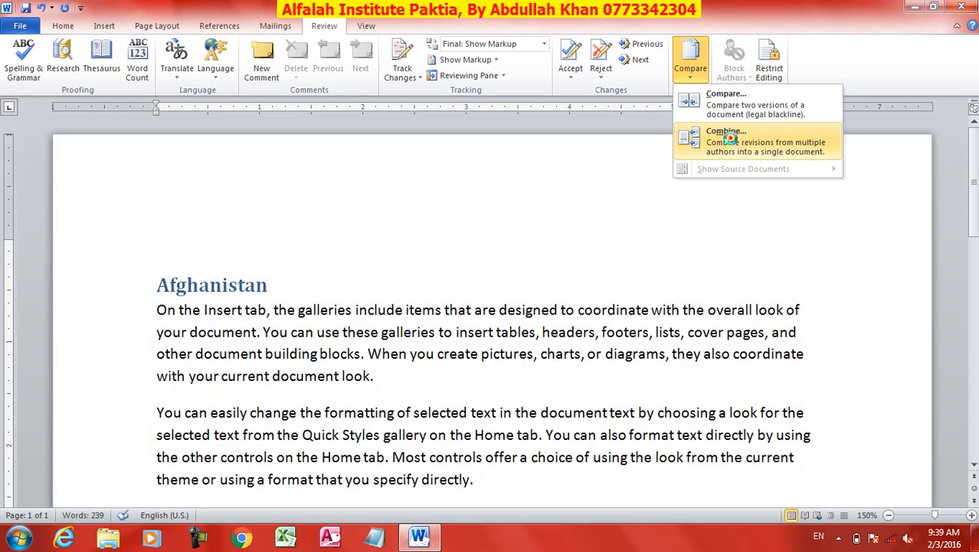
left_click(726, 137)
left_click(416, 233)
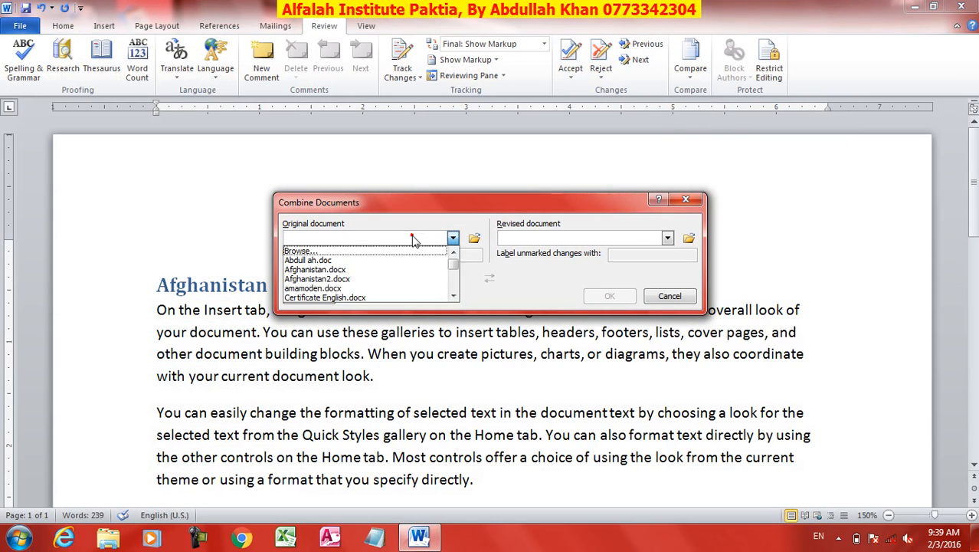
left_click(376, 269)
left_click(579, 238)
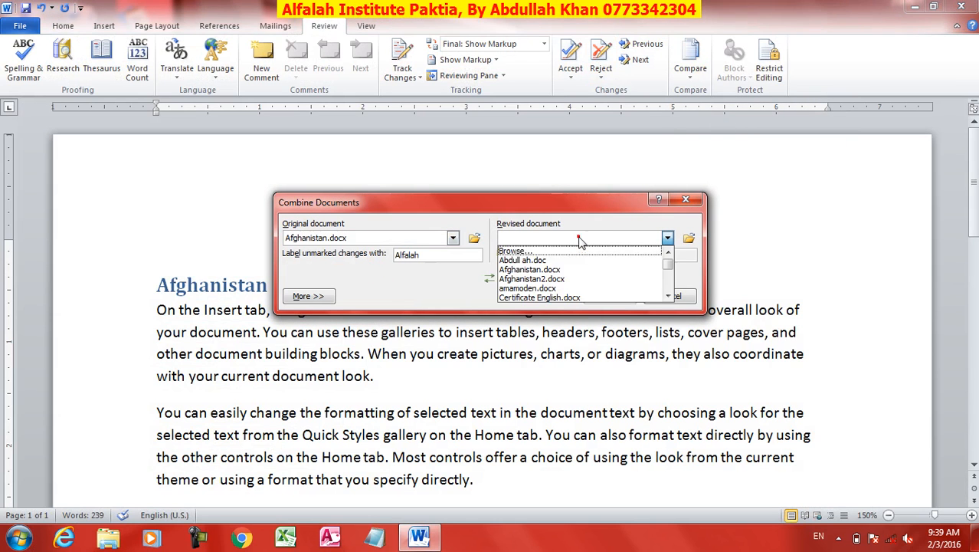
left_click(548, 281)
left_click(608, 296)
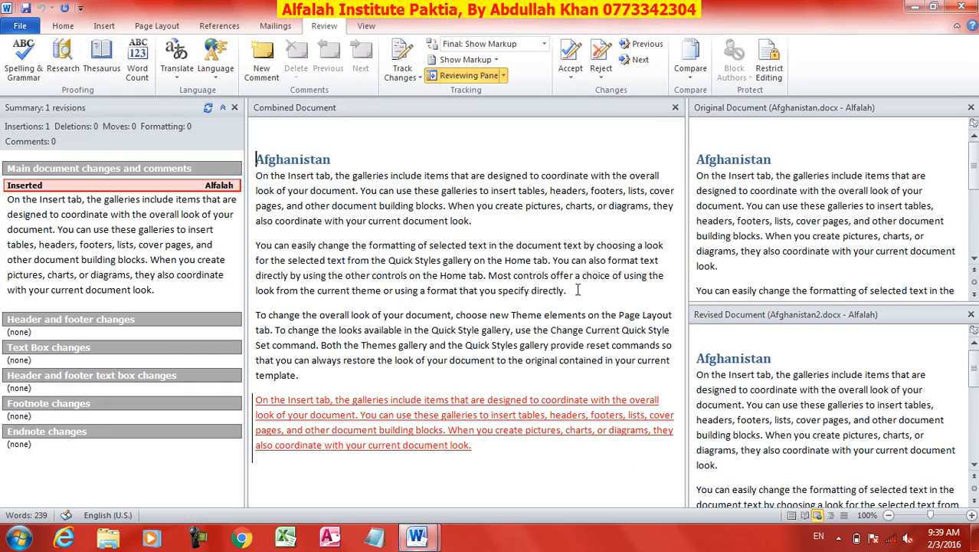
Step: Close the combined result without saving it and return to the Afghanistan2 document
left_click(962, 6)
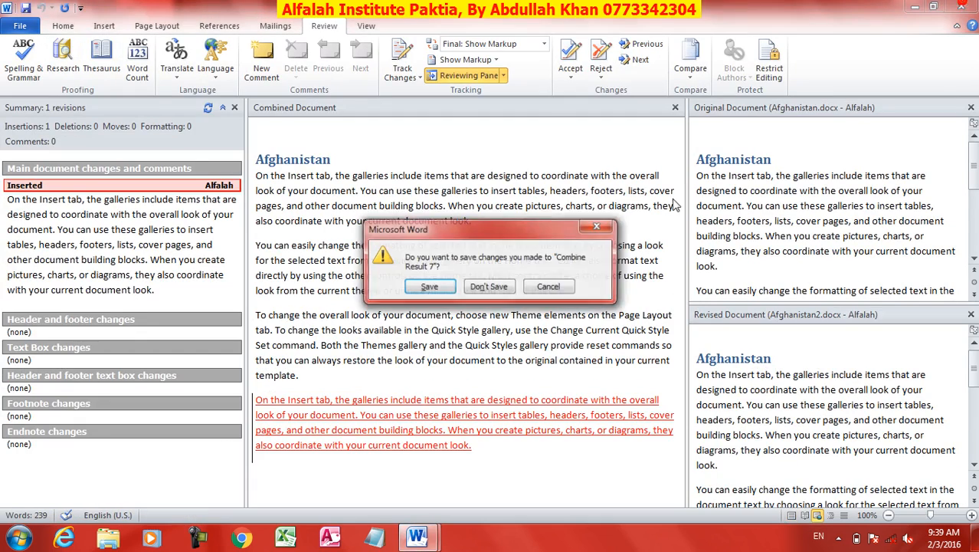
left_click(491, 285)
left_click(558, 315)
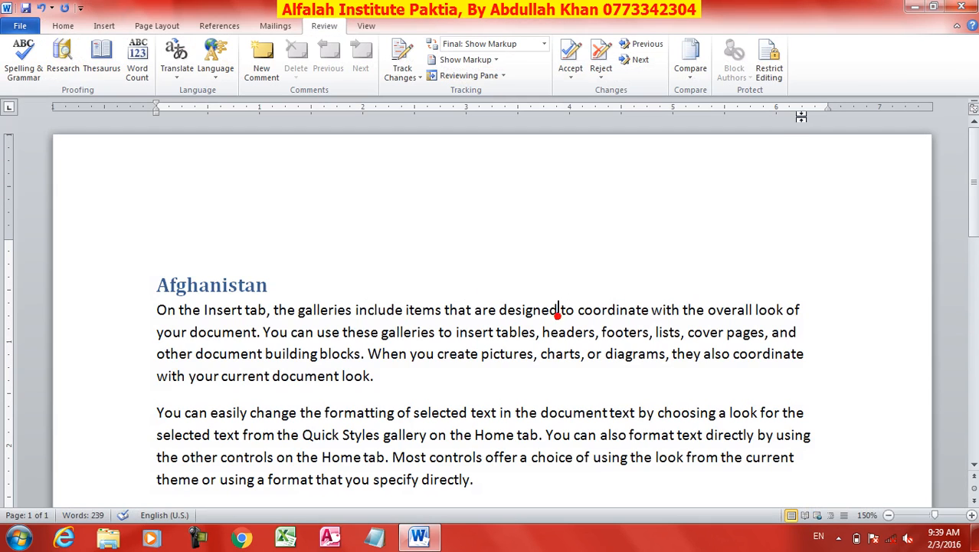
Step: Examine the Protect Document options for Afghanistan2.docx, including Restrict Permission by People and Restrict Editing
left_click(20, 25)
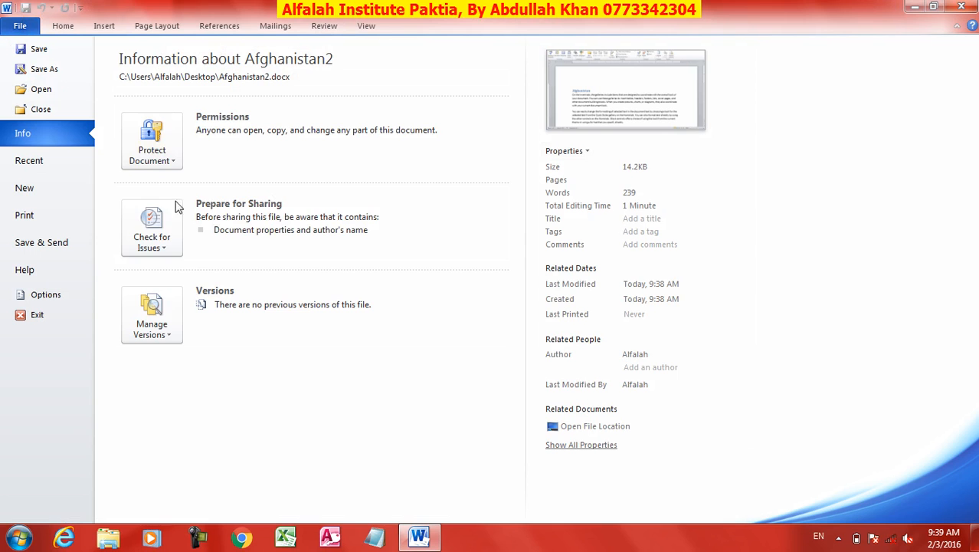
left_click(159, 156)
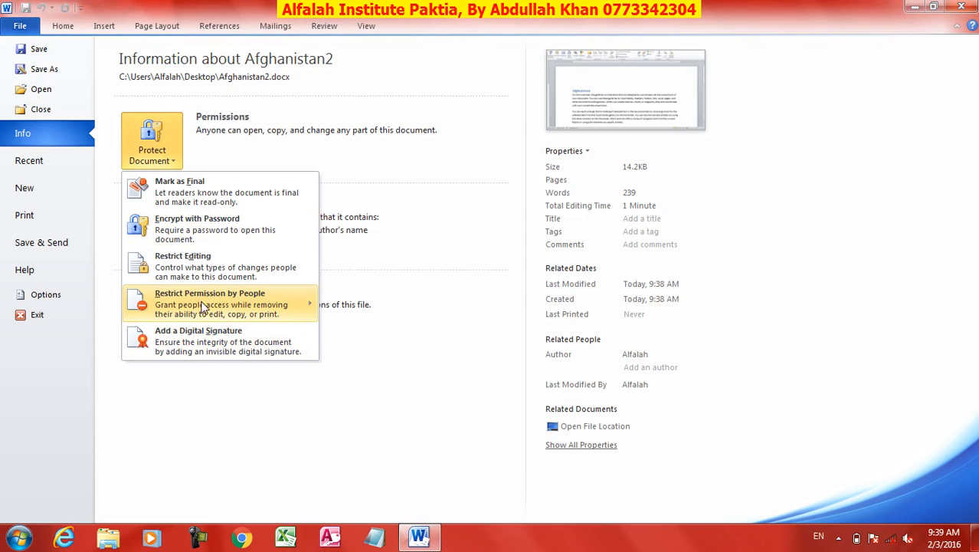
mouse_move(206, 299)
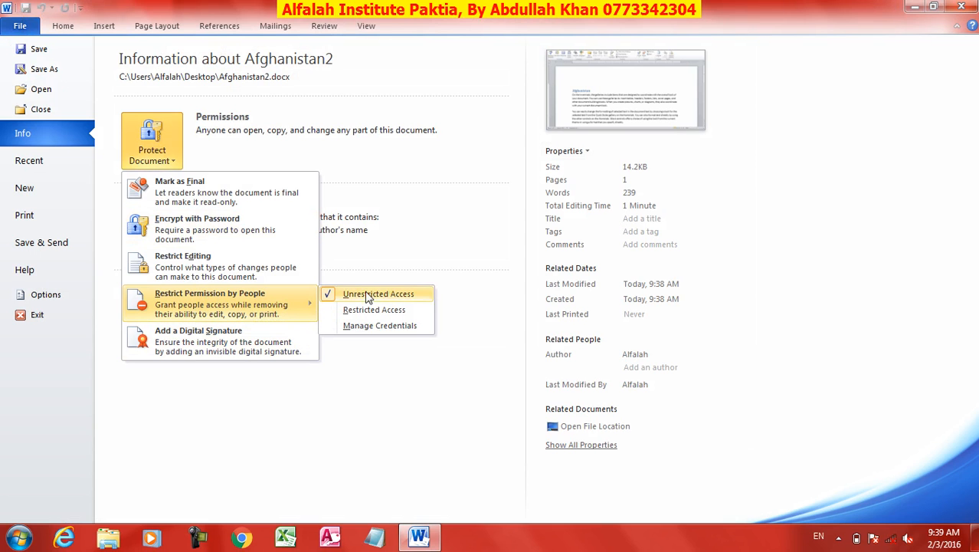
left_click(323, 26)
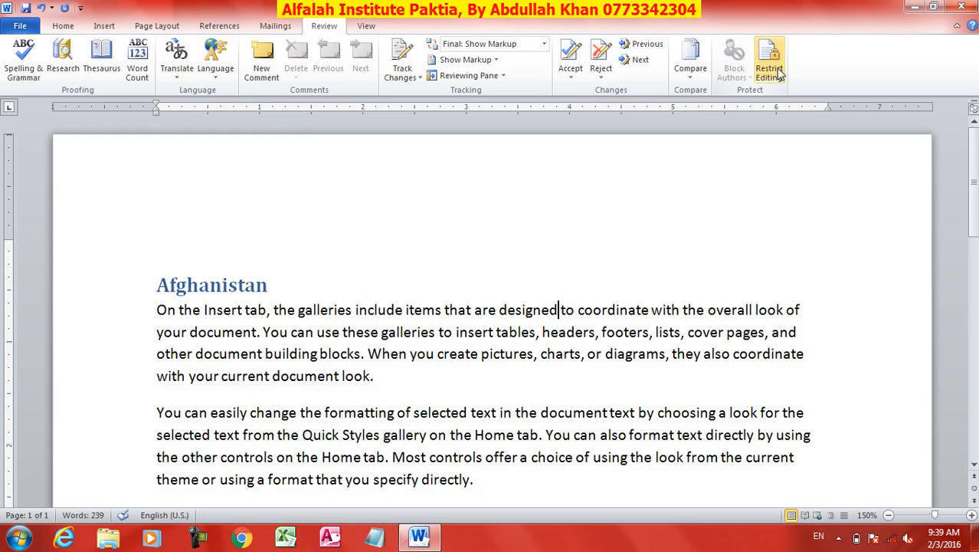
left_click(20, 26)
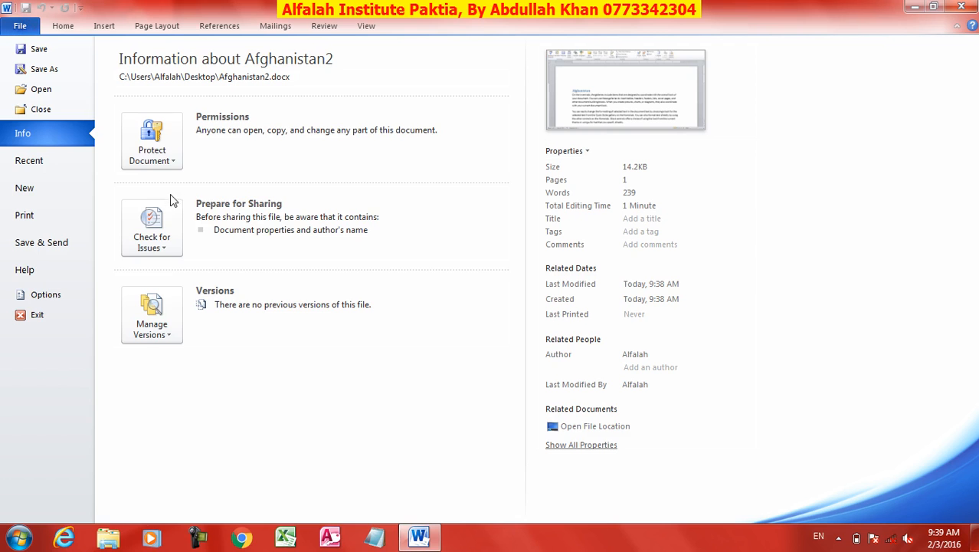
left_click(150, 150)
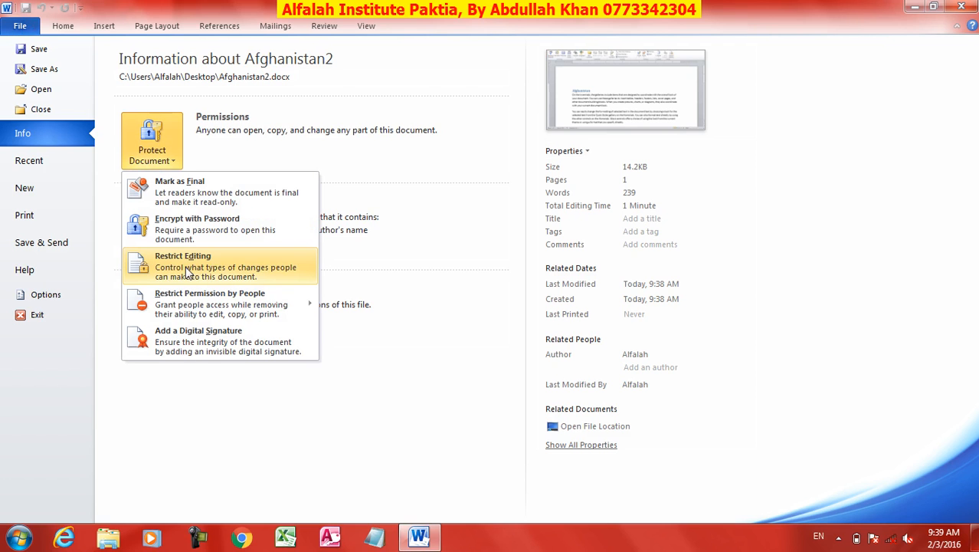
Step: Restrict the document's formatting to a selection of styles and its editing to No changes (Read only)
left_click(317, 26)
left_click(768, 63)
left_click(850, 139)
left_click(850, 194)
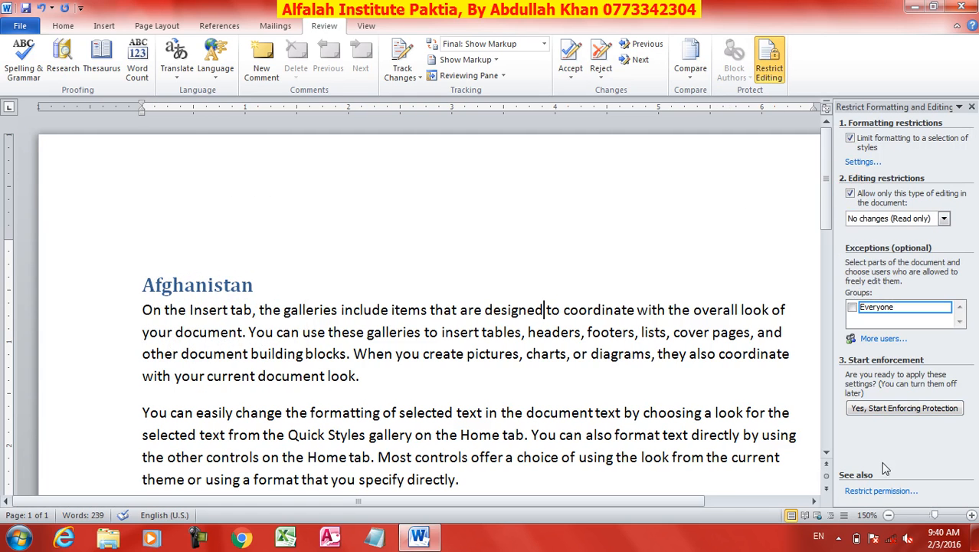
Step: Start enforcing the document protection, entering and confirming a new protection password
left_click(876, 409)
left_click(557, 248)
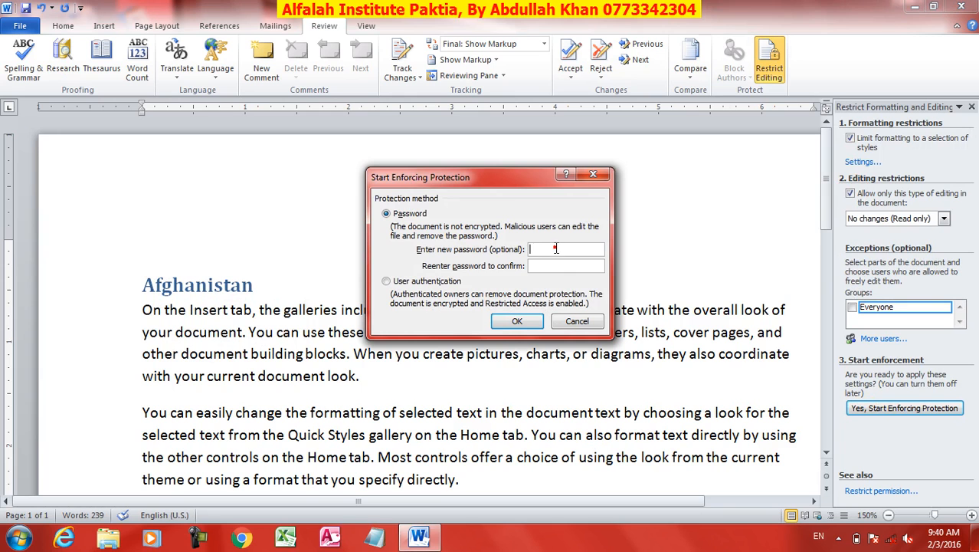
type("1")
left_click(540, 267)
type("1")
left_click(517, 320)
Step: Try to edit the paragraphs below the Afghanistan heading at several places to test the protection
left_click(442, 412)
left_click(405, 376)
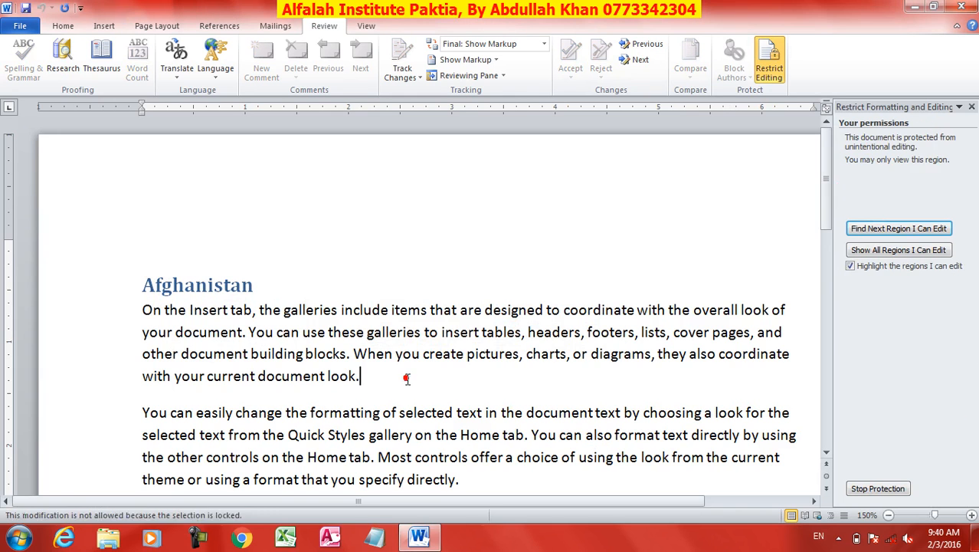
left_click(511, 479)
left_click(406, 379)
left_click(502, 433)
left_click(400, 353)
left_click(396, 332)
left_click(449, 412)
Step: Stop the document protection by entering the protection password
left_click(889, 491)
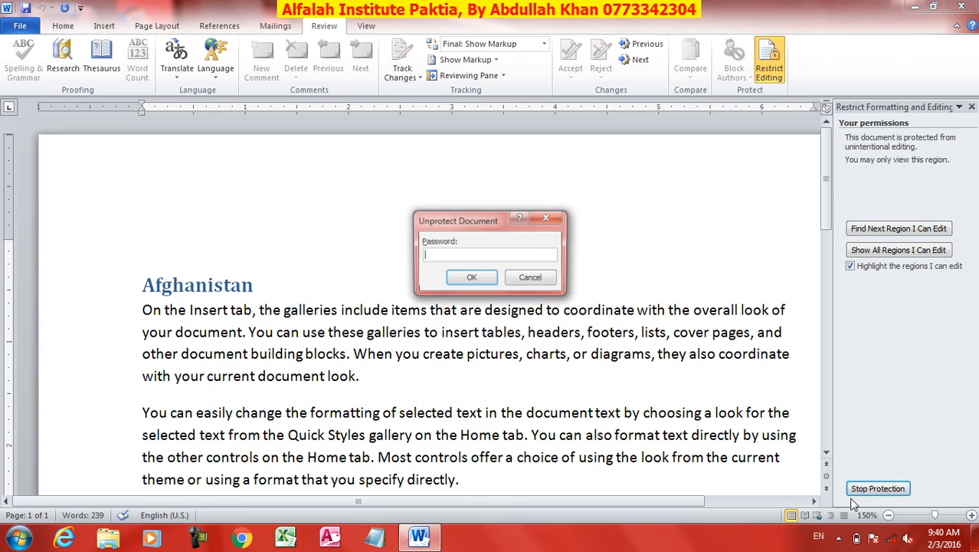
left_click(469, 278)
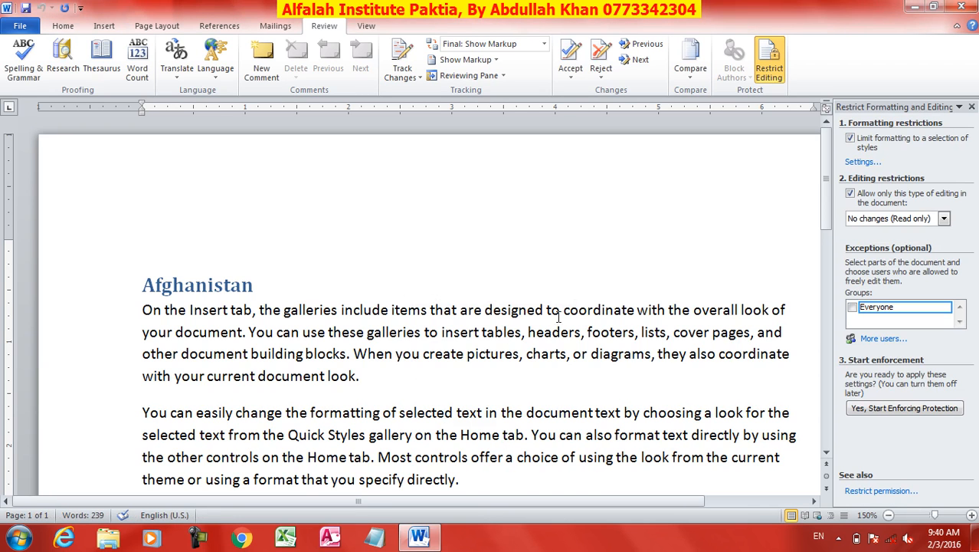